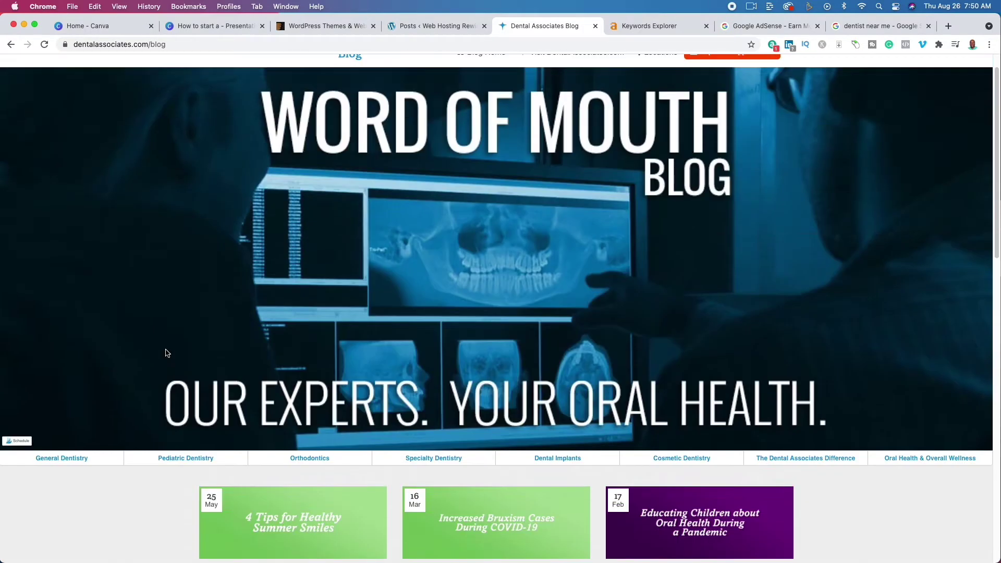
Look over the Dental Associates blog, and open the matching terms for "dentist" in Ahrefs Keywords Explorer.
scroll(167, 353, "down", 8)
scroll(165, 354, "up", 4)
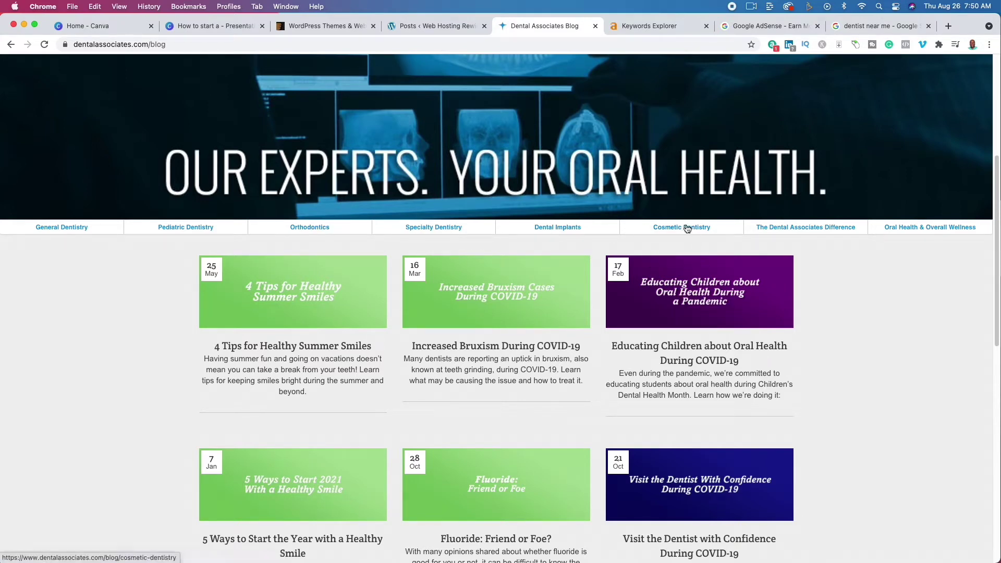
left_click(653, 26)
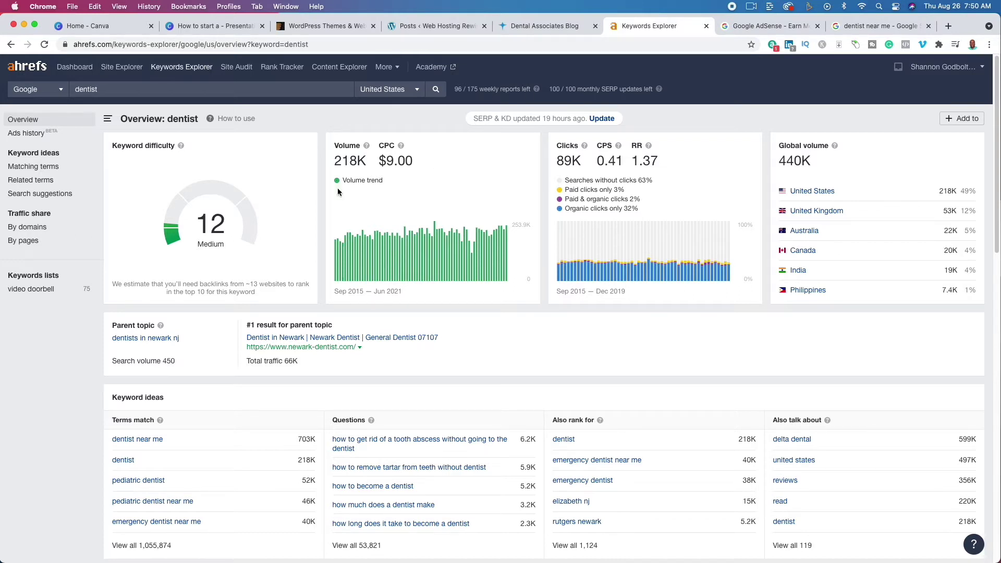
left_click(52, 167)
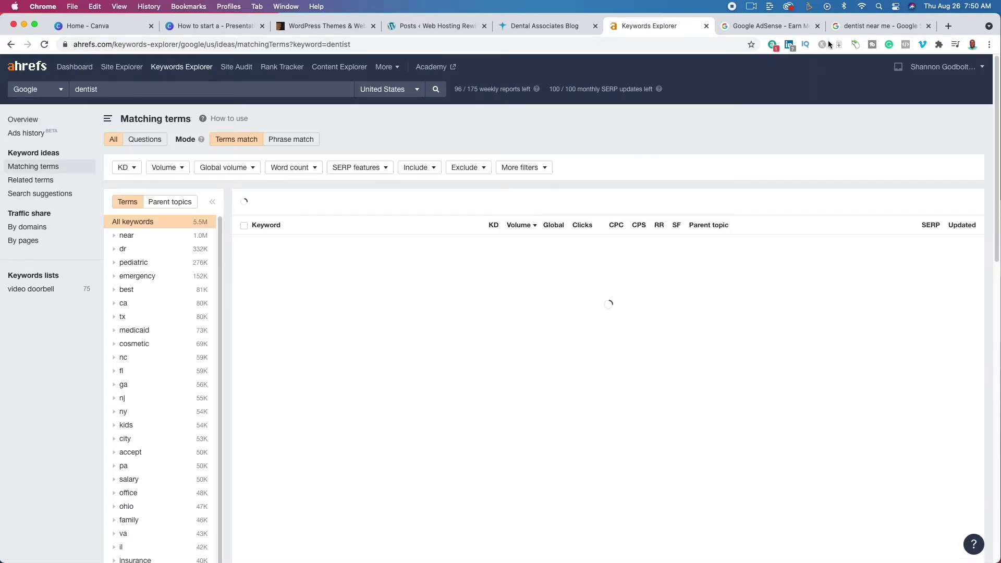
Examine the Google results for "dentist near me", including the local map listings and the organic results below them.
left_click(892, 27)
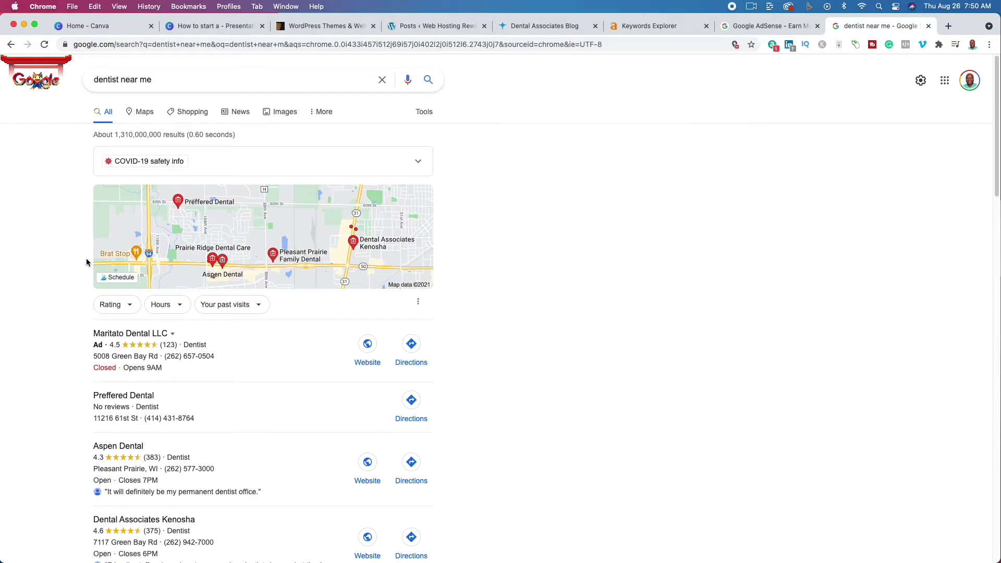
scroll(51, 261, "down", 10)
scroll(55, 259, "down", 9)
scroll(74, 263, "up", 10)
scroll(464, 268, "up", 8)
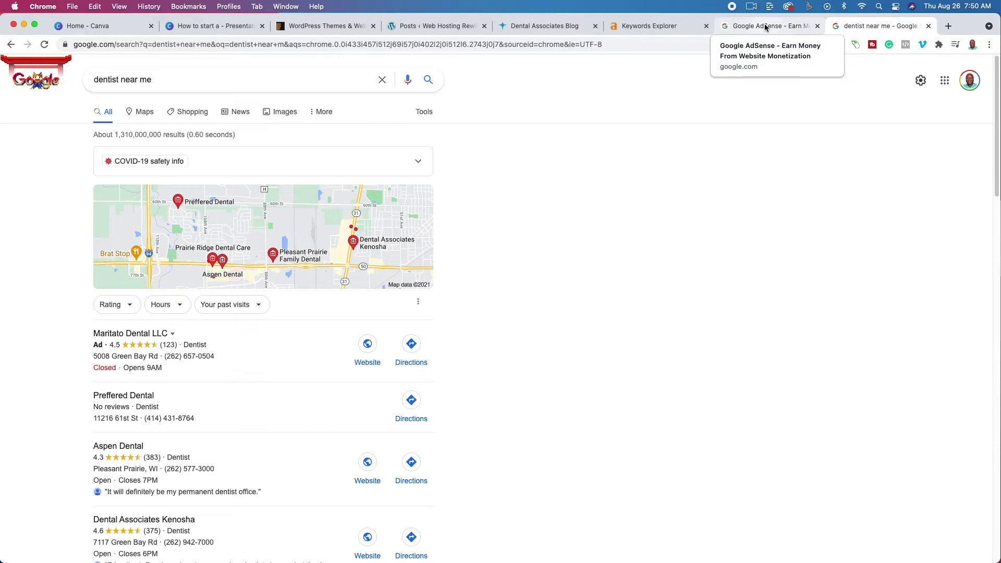
scroll(577, 330, "down", 2)
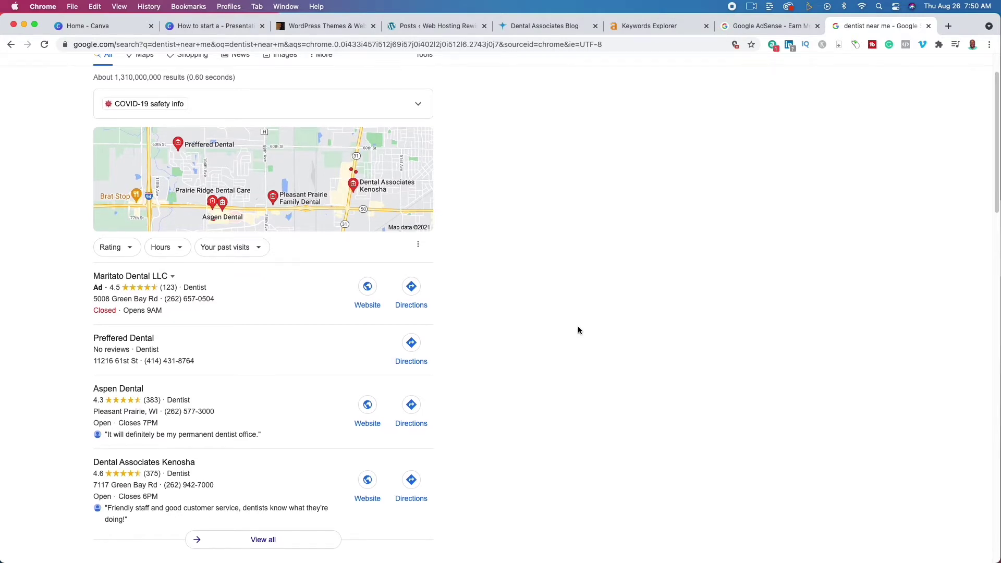
scroll(578, 330, "down", 3)
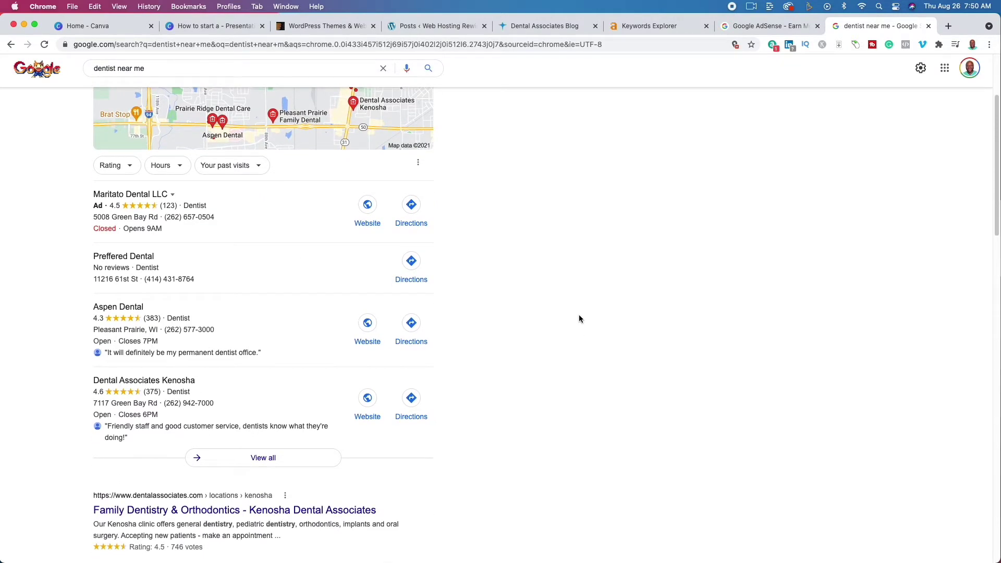
scroll(579, 318, "down", 5)
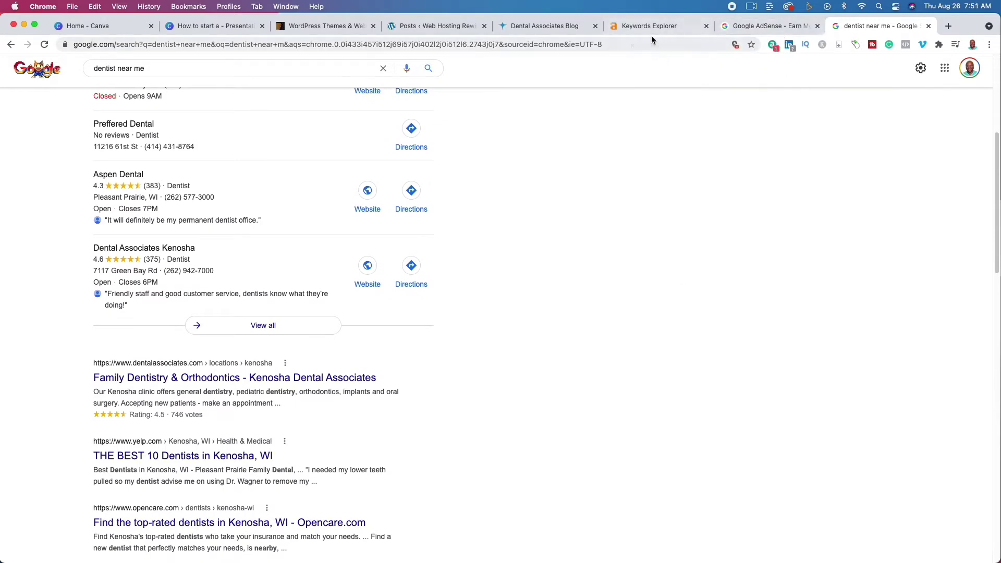
Copy "pediatric dentist" from the Ahrefs matching terms and search Keywords Explorer for that keyword.
left_click(626, 26)
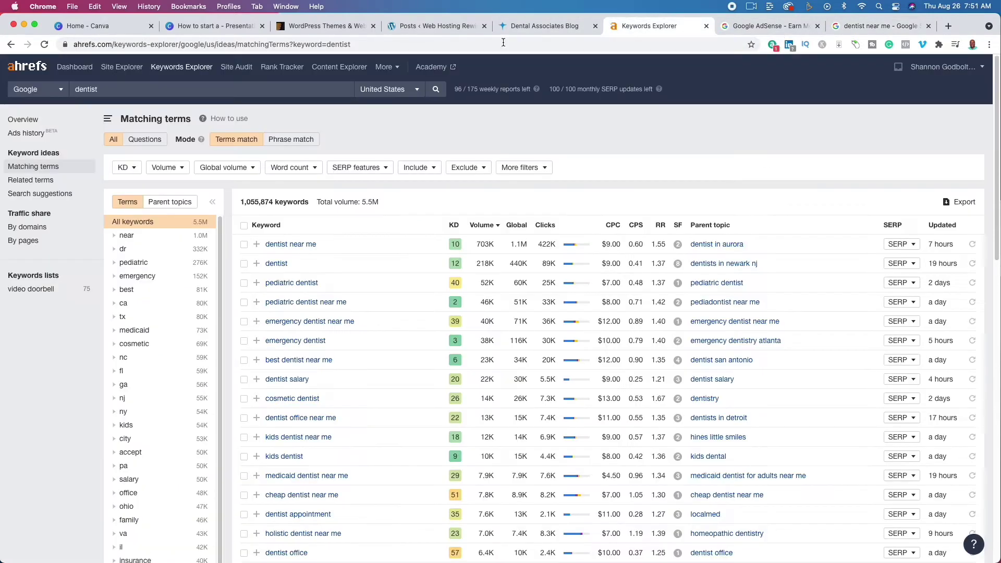
scroll(449, 364, "down", 3)
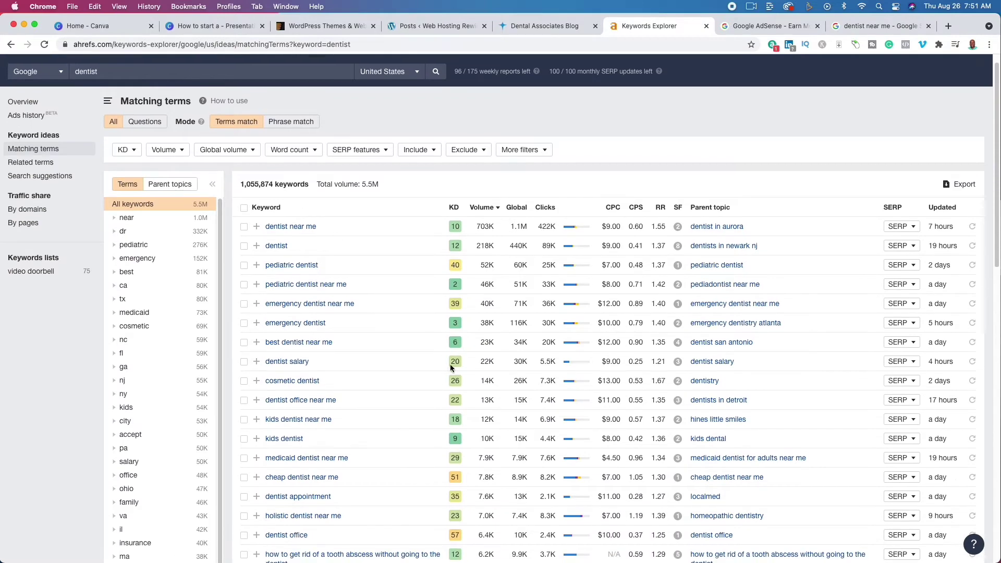
scroll(369, 374, "up", 3)
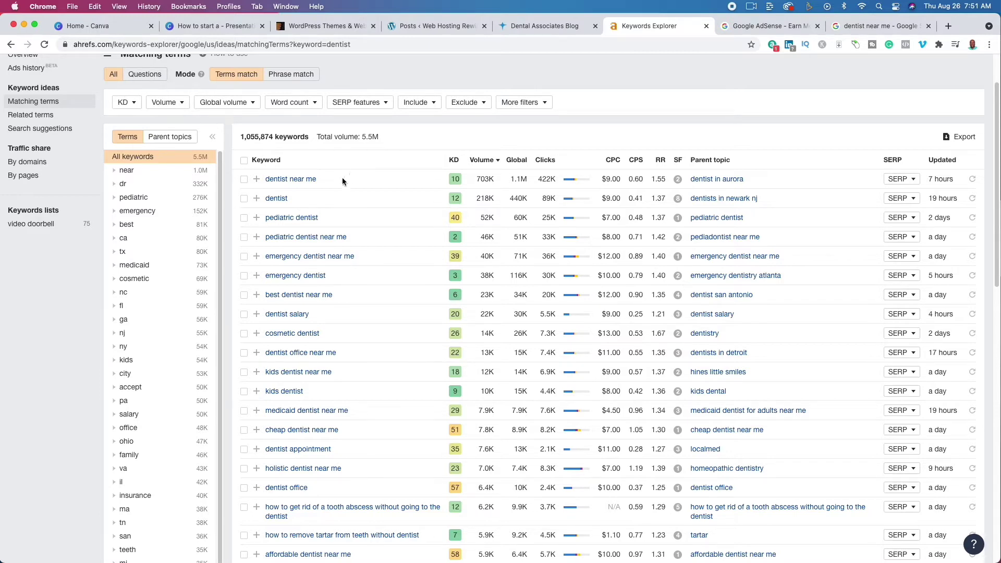
left_click_drag(319, 218, 264, 218)
key("super+c")
scroll(430, 314, "up", 2)
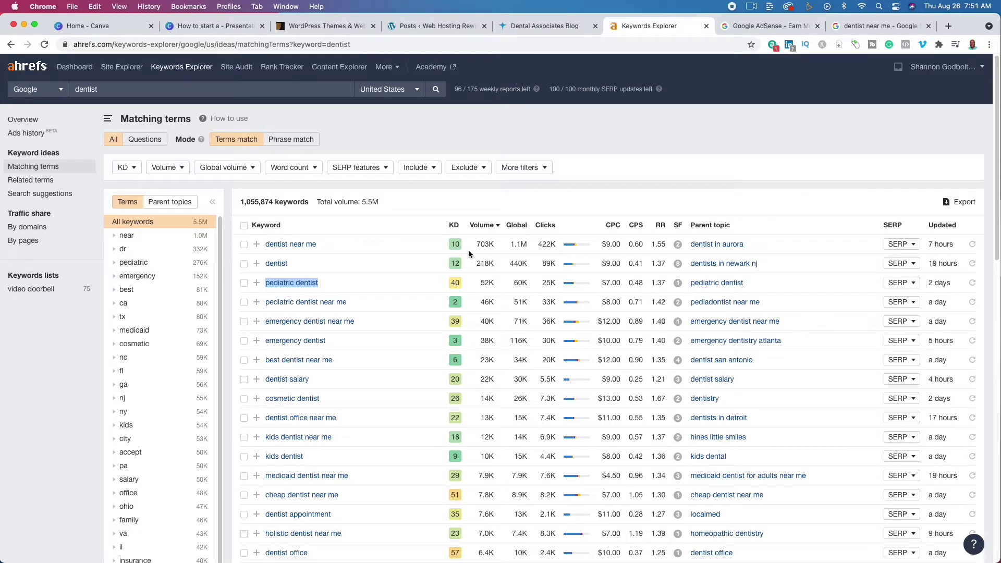
left_click(293, 89)
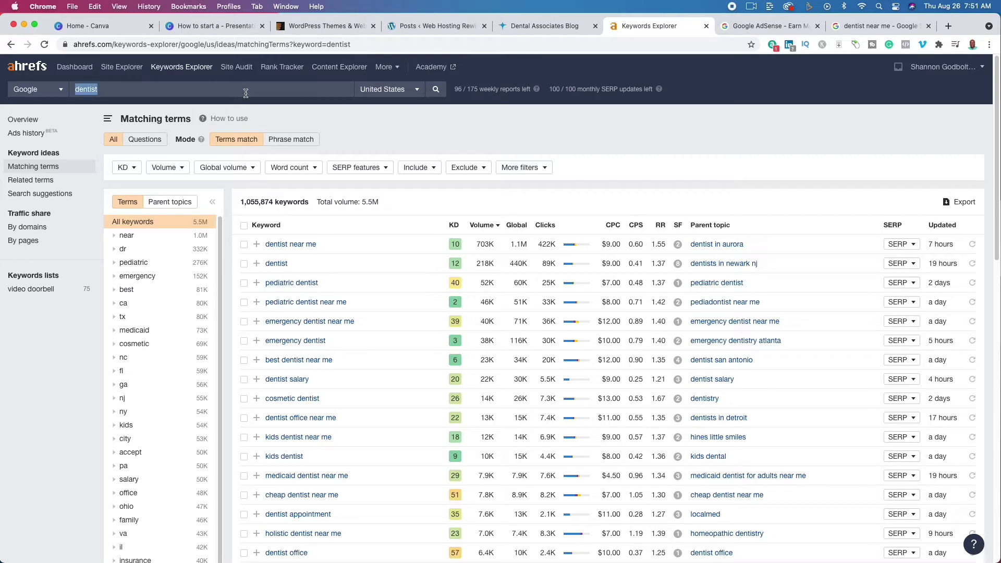
key("super+v")
key("Return")
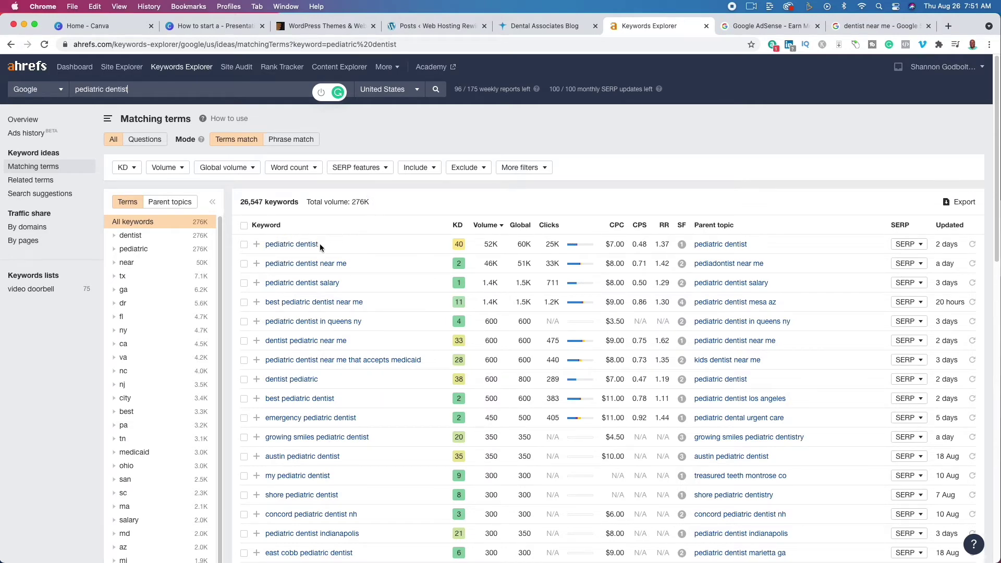
Restrict the "pediatric dentist" matching terms to questions and browse the keyword list.
scroll(358, 405, "down", 10)
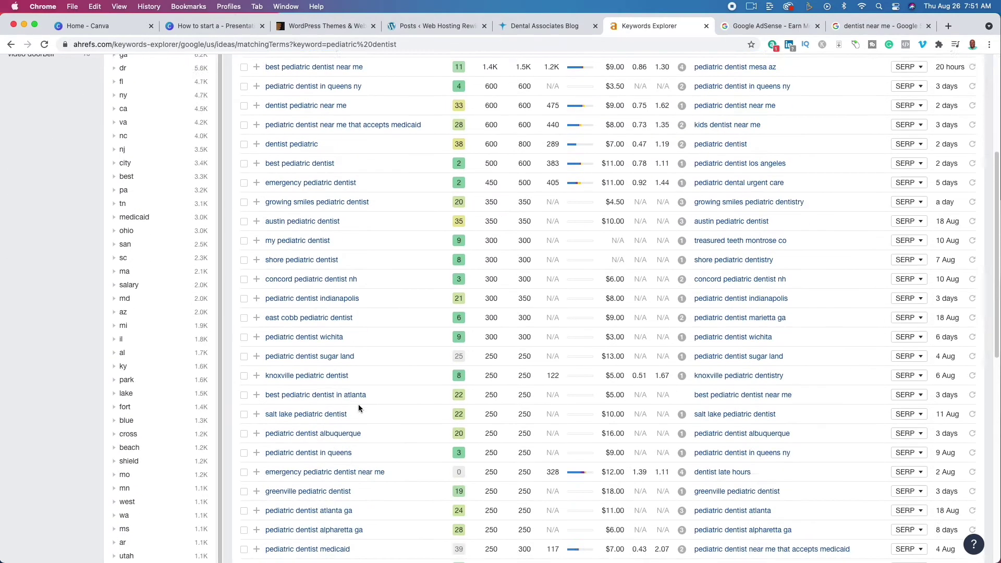
scroll(359, 405, "up", 10)
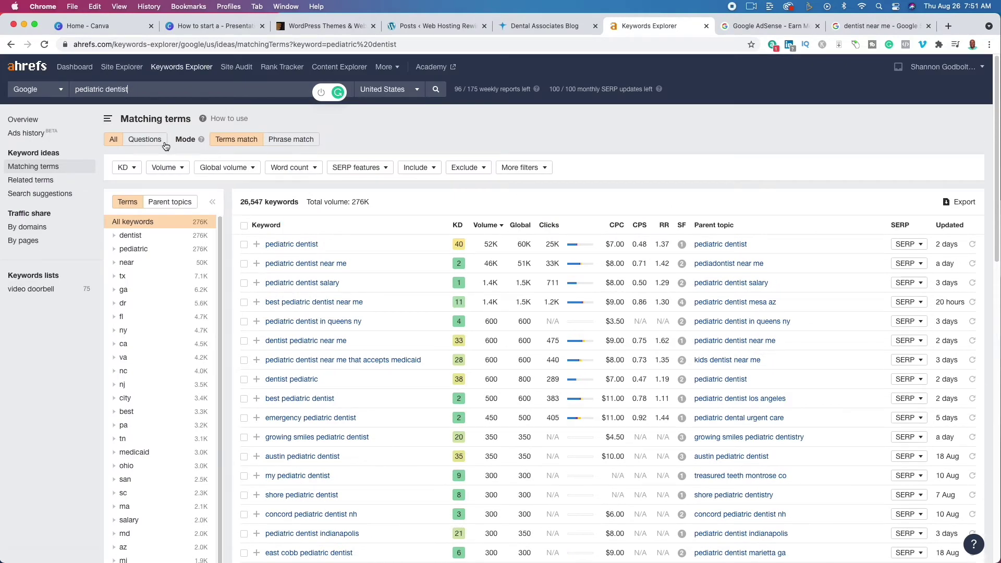
left_click(155, 140)
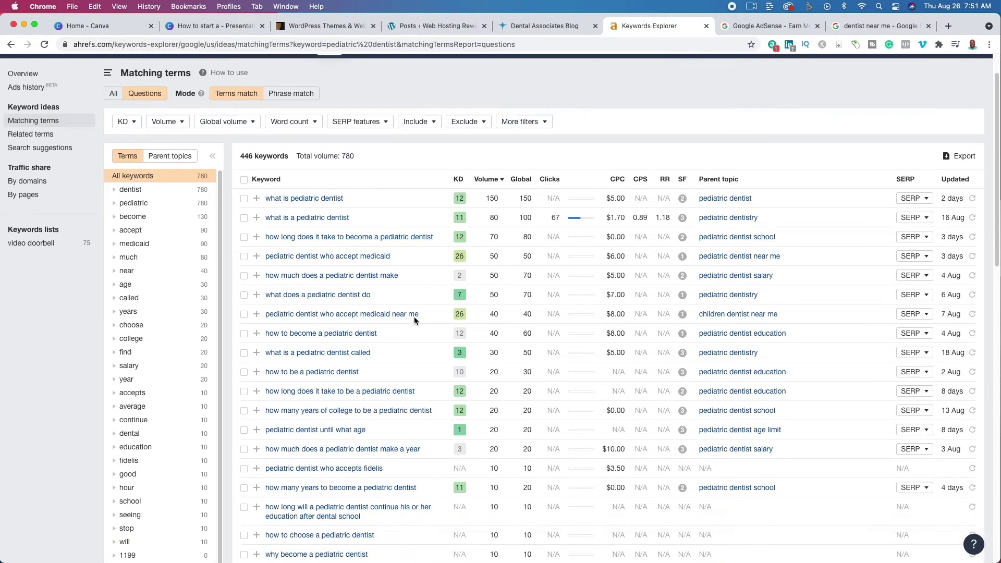
scroll(415, 321, "down", 7)
scroll(415, 320, "up", 7)
Search Keywords Explorer for question keywords matching "tooth ache".
left_click(141, 94)
type("toot")
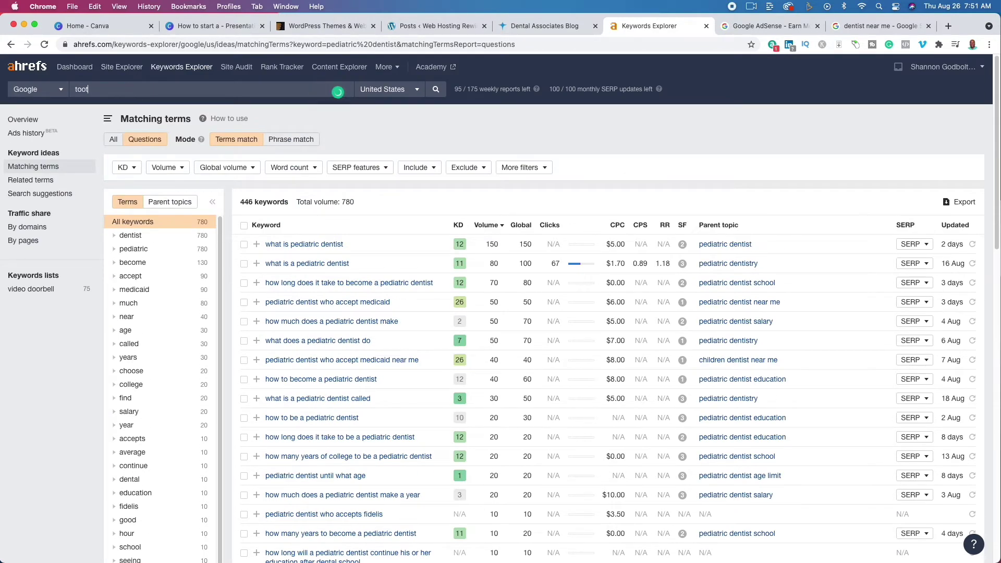
type("h ache")
key("Return")
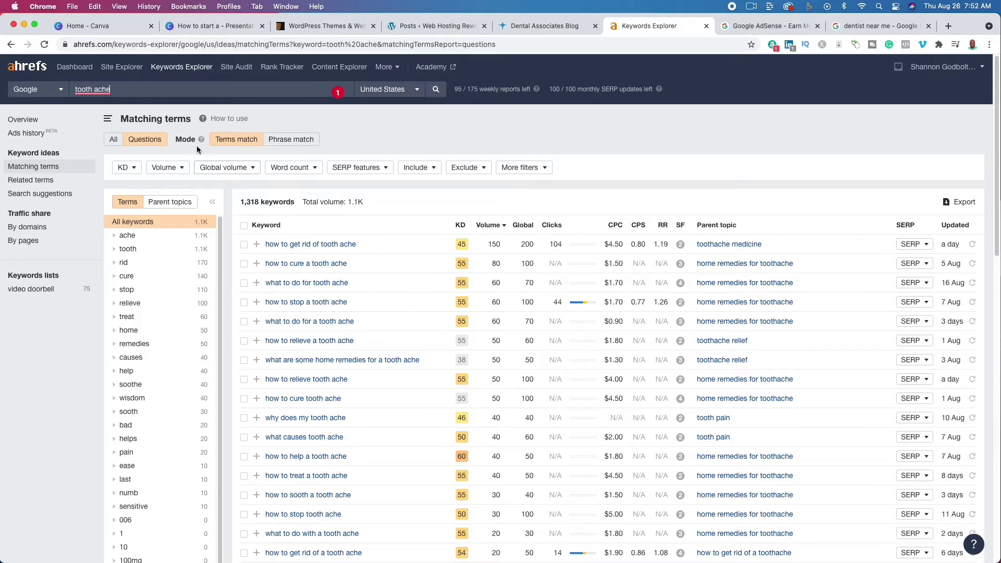
Correct the search keyword to "toothache", rerun the search and browse the matching questions.
mouse_move(105, 89)
left_click(110, 117)
key("Return")
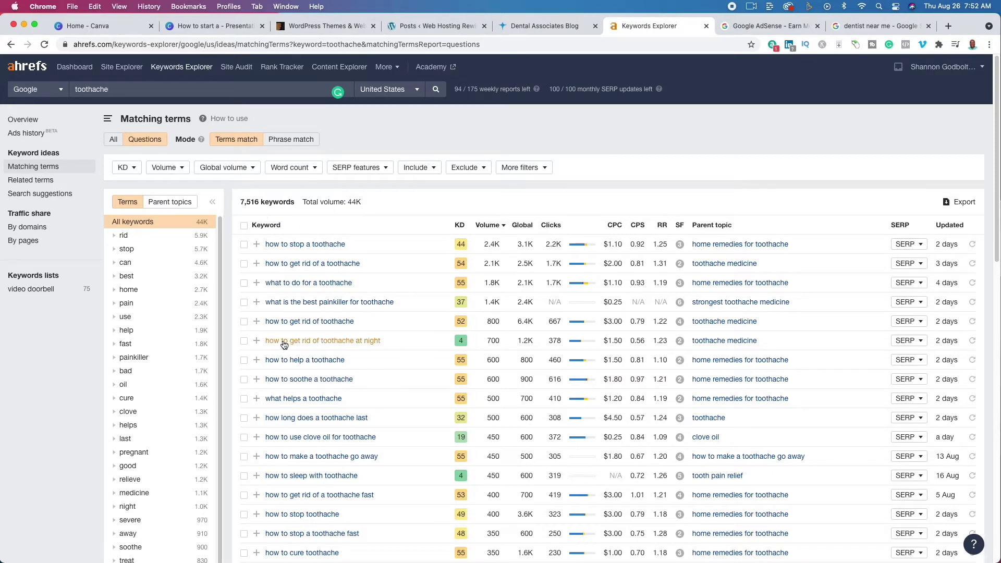
scroll(368, 359, "down", 3)
scroll(368, 359, "up", 3)
Open the Dental Implants category on the Dental Associates blog and copy its heading text.
left_click(548, 26)
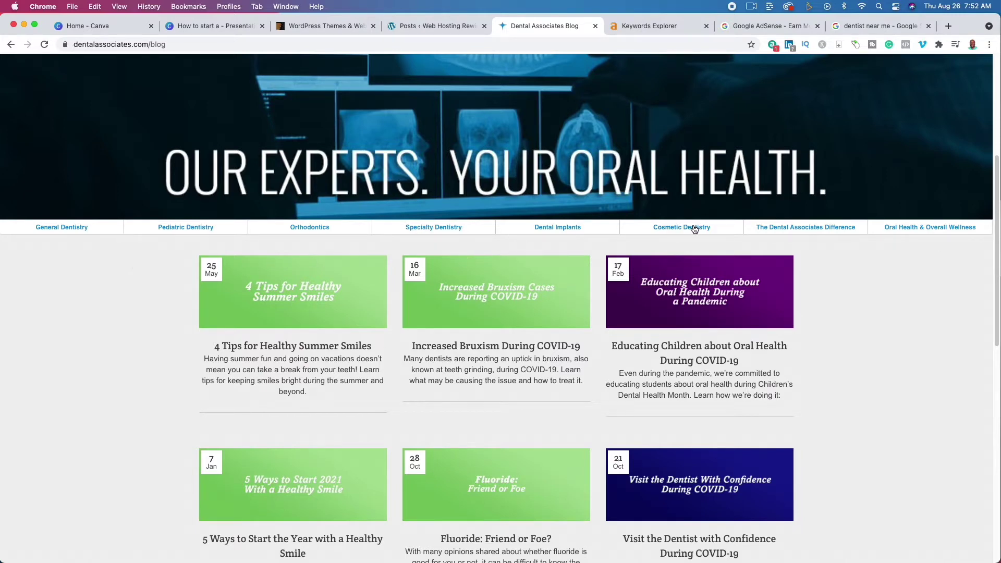
left_click(568, 229)
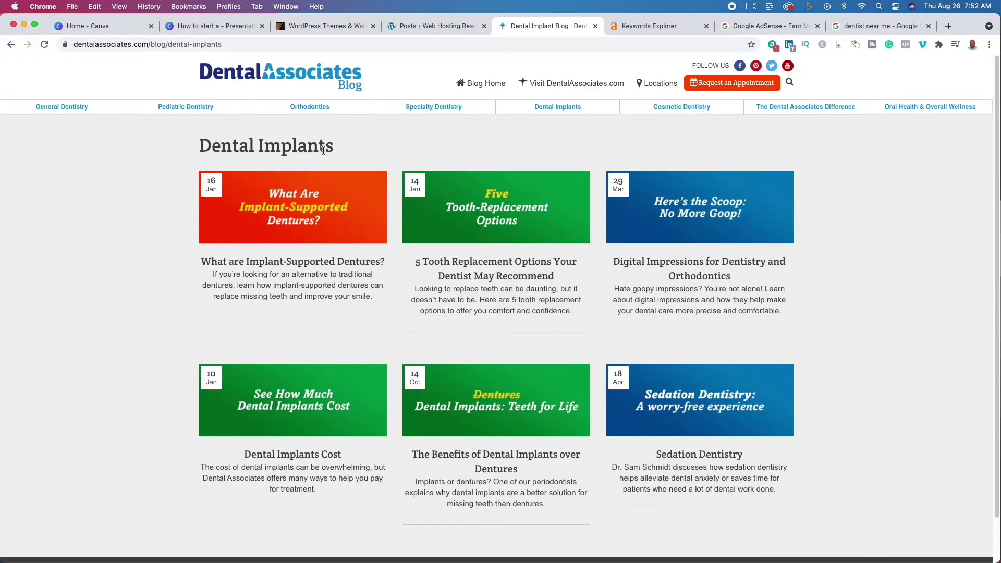
left_click_drag(337, 145, 200, 146)
right_click(211, 144)
left_click(231, 168)
Search Ahrefs Keywords Explorer for "dental implants" using the copied text and browse the matching questions.
left_click(673, 25)
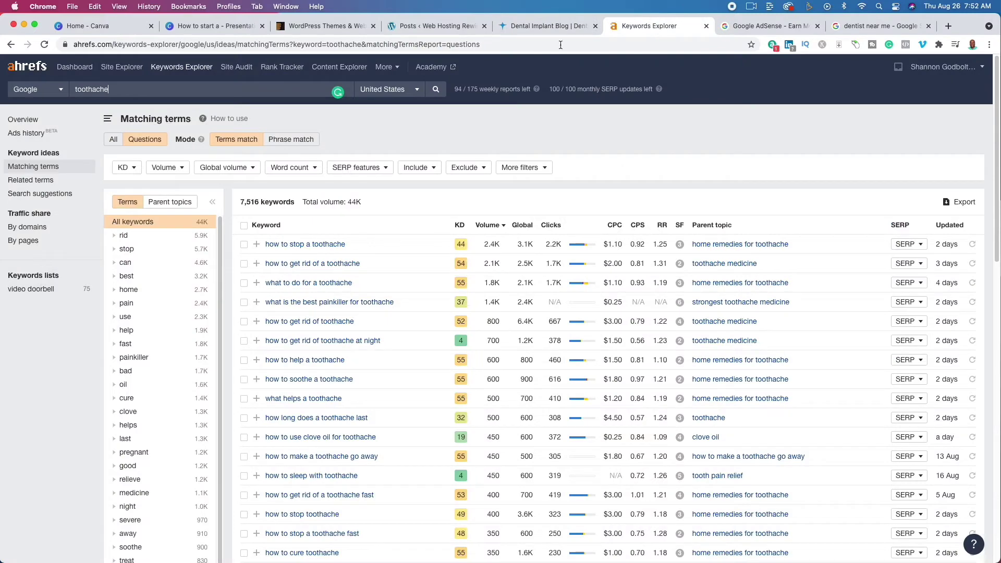
left_click(170, 89)
key("super+v")
key("Return")
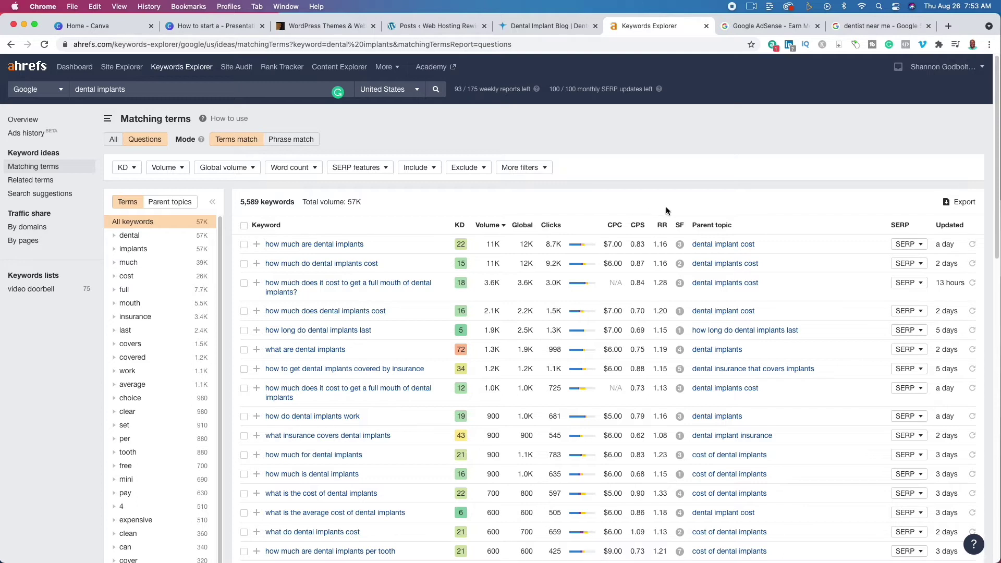
scroll(512, 226, "down", 3)
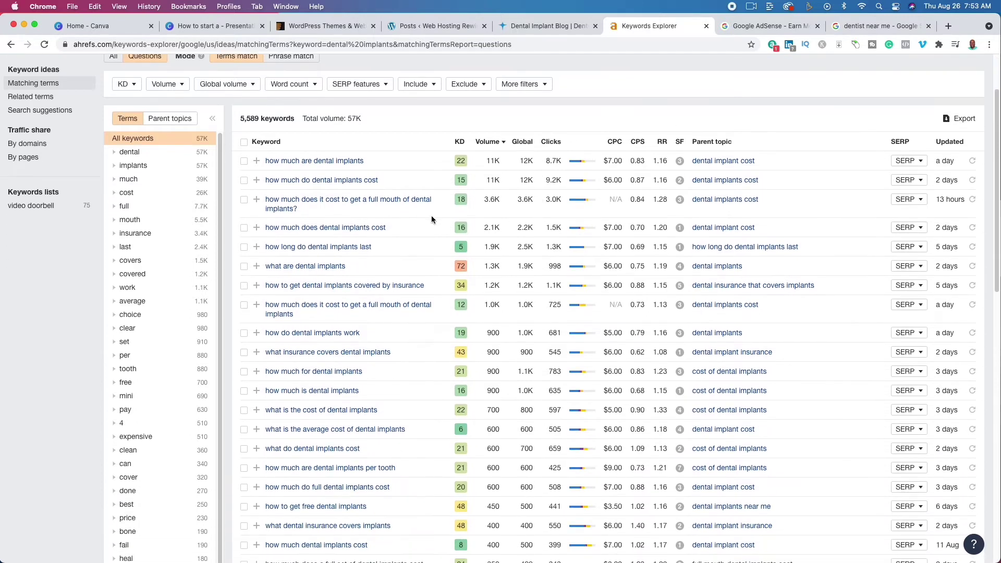
scroll(386, 327, "up", 3)
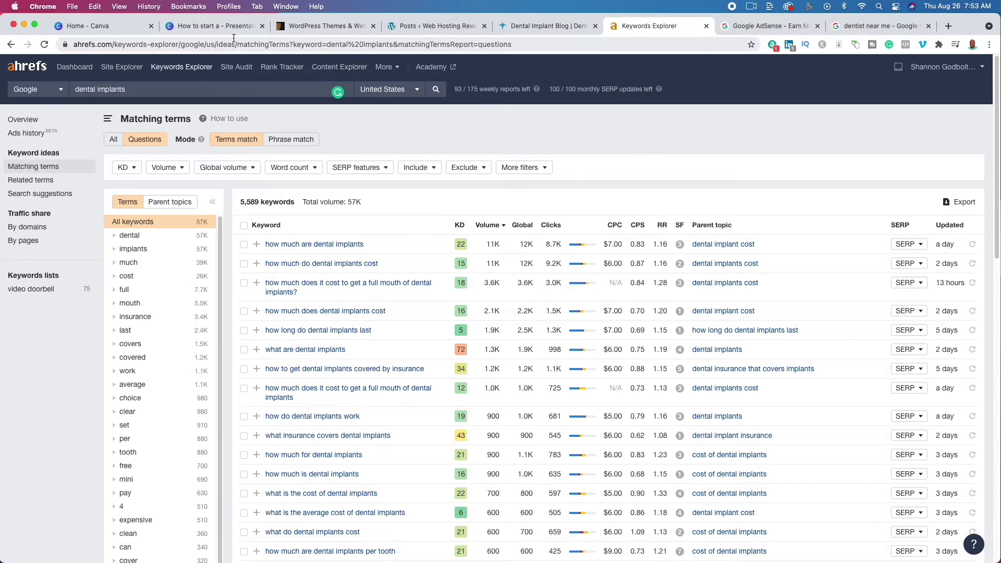
Review the Canva Steps slide and the domain in the Dental Associates blog address, returning the blog to its home page.
left_click(215, 26)
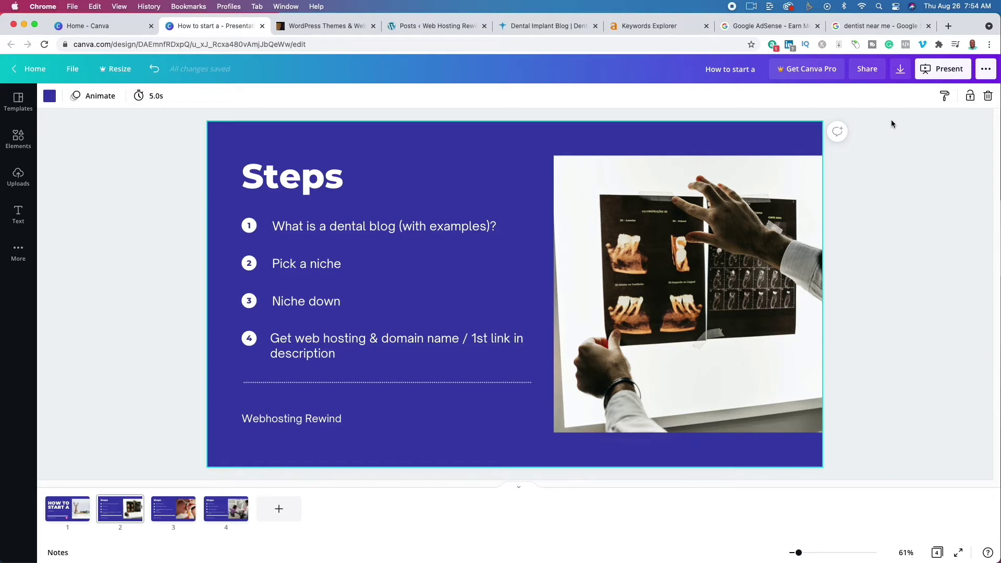
left_click(546, 30)
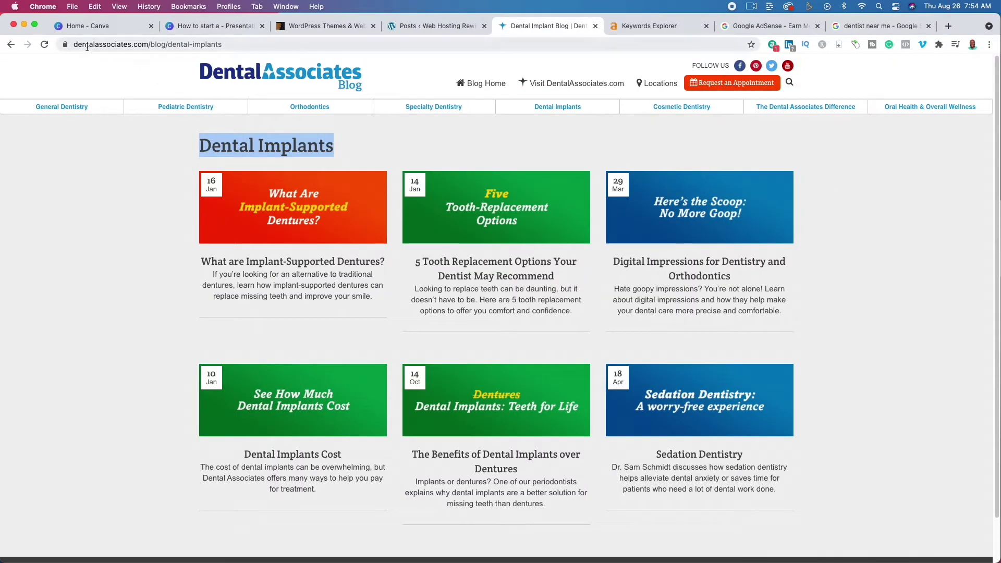
left_click_drag(77, 46, 192, 45)
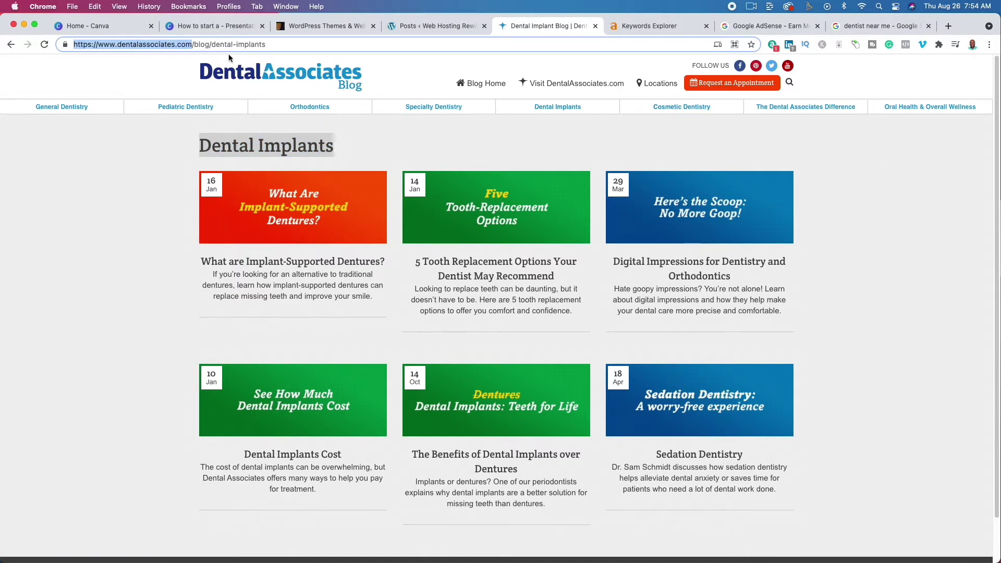
left_click(261, 76)
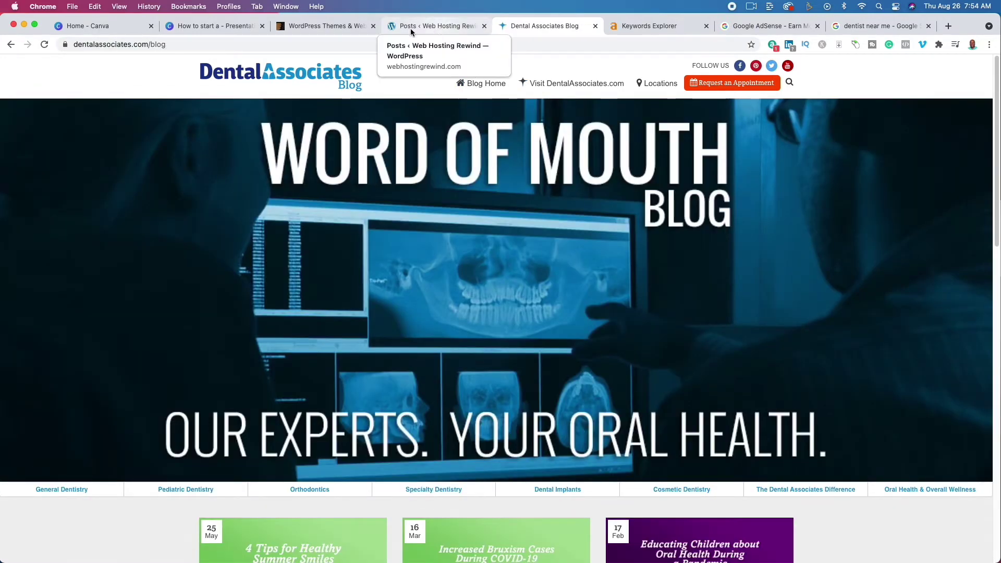
left_click(218, 23)
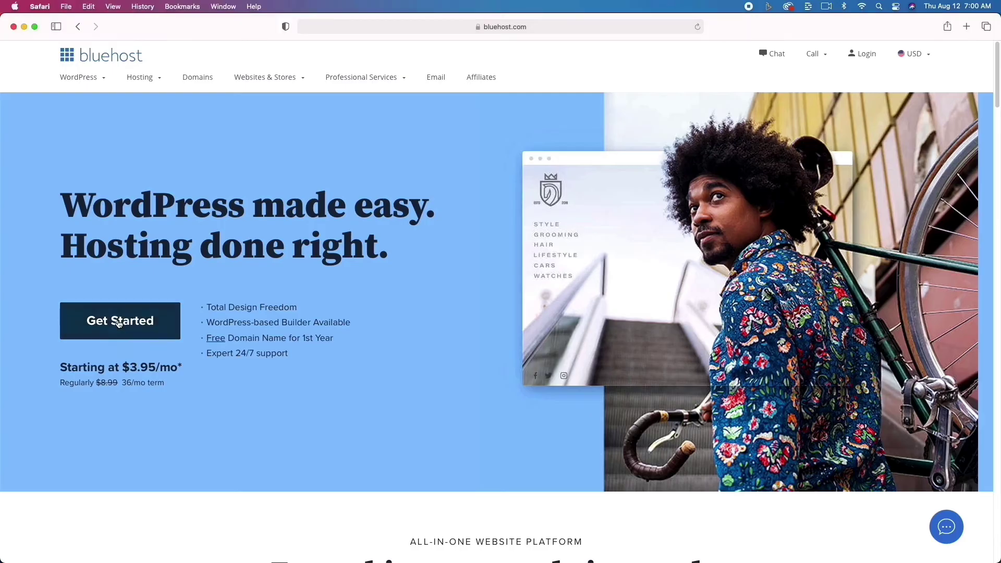
Start the Bluehost sign-up, compare the shared hosting plans and select the Basic plan.
left_click(117, 322)
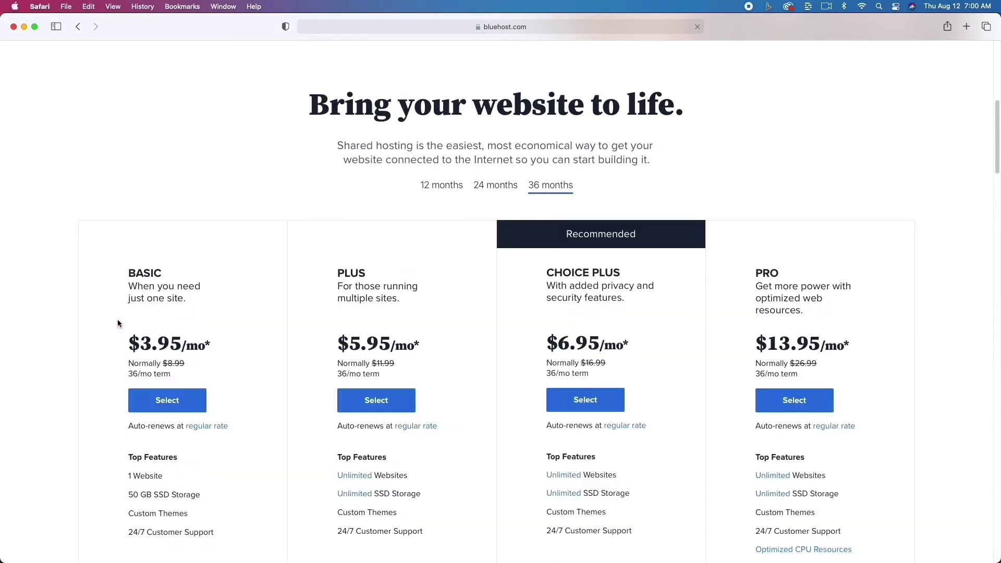
scroll(117, 324, "down", 3)
scroll(119, 323, "down", 5)
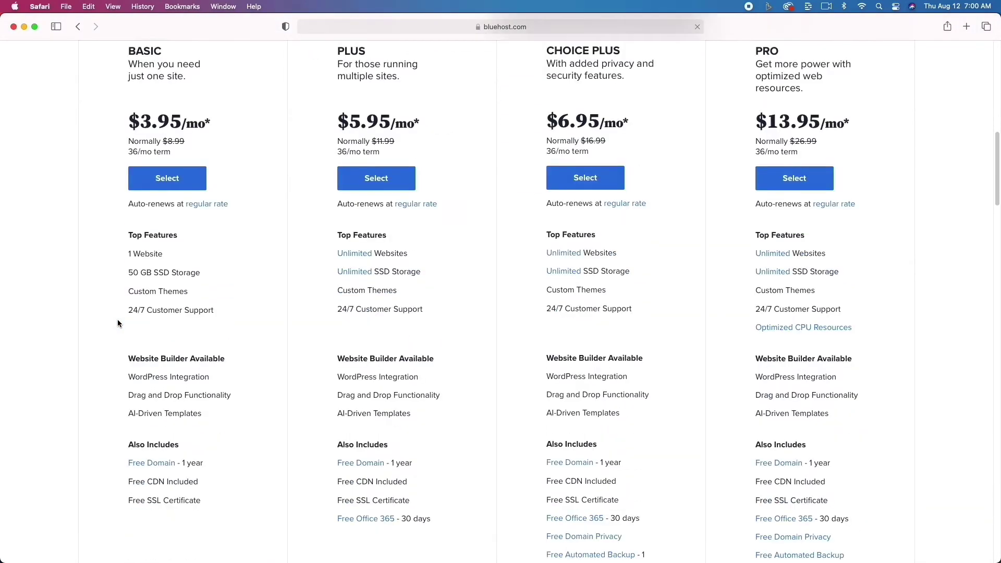
scroll(118, 323, "up", 5)
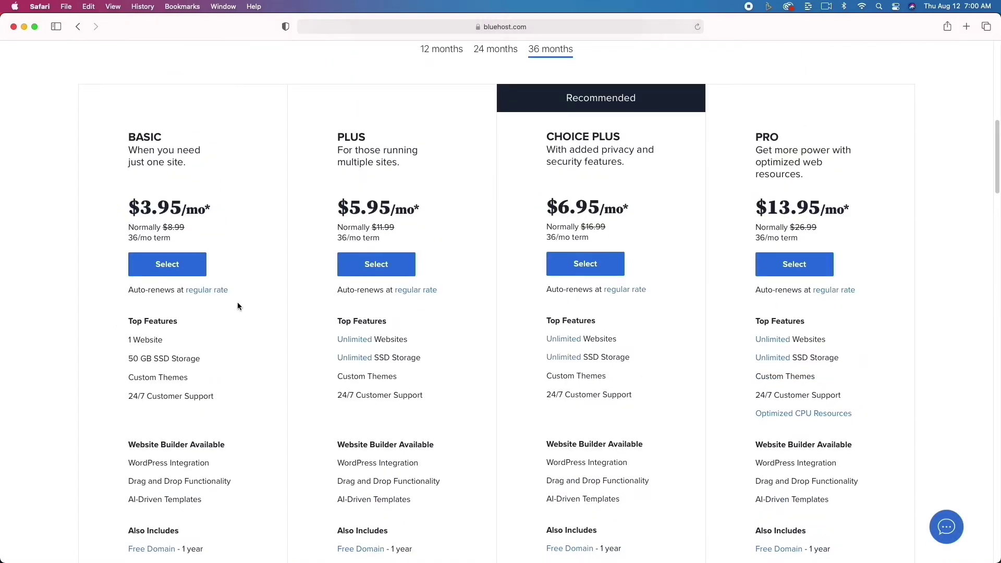
left_click(186, 261)
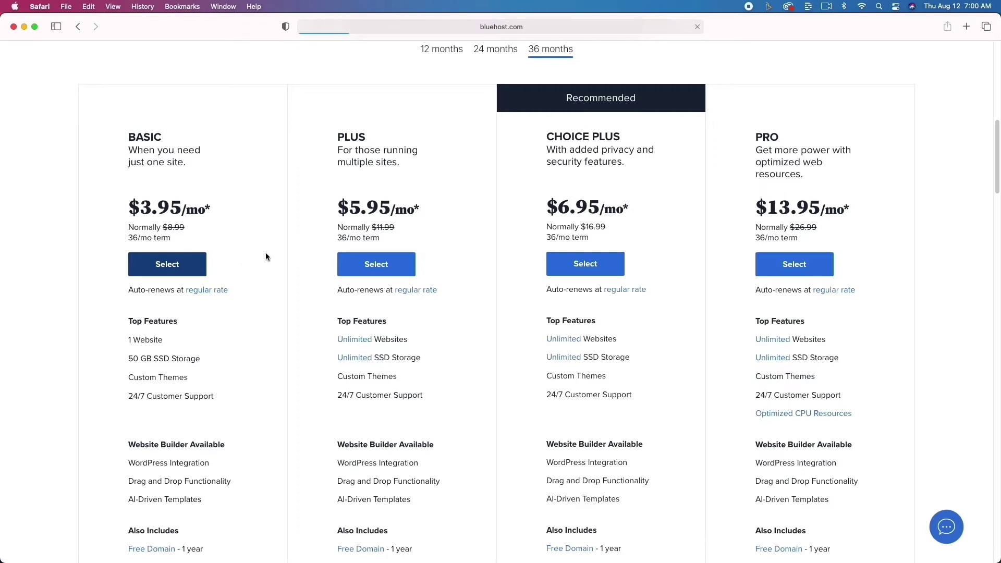
Try to register the new domain webhostingreview.com.
left_click(344, 264)
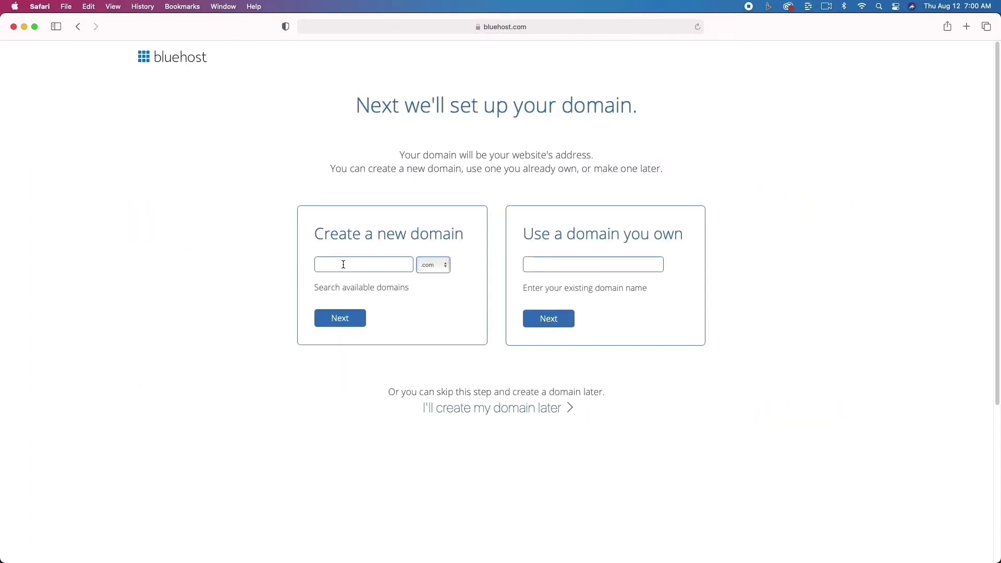
type("webhostingreview")
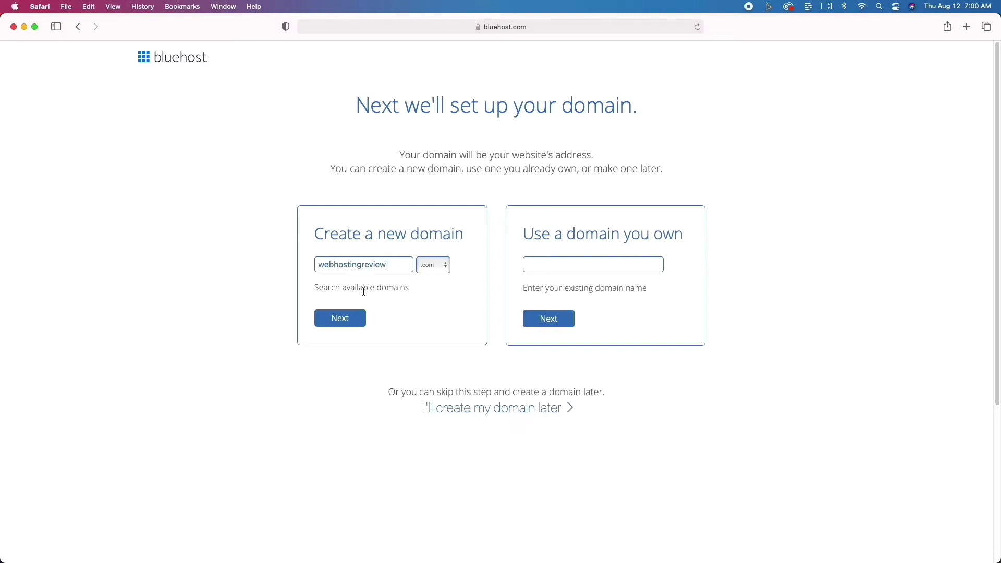
left_click(358, 317)
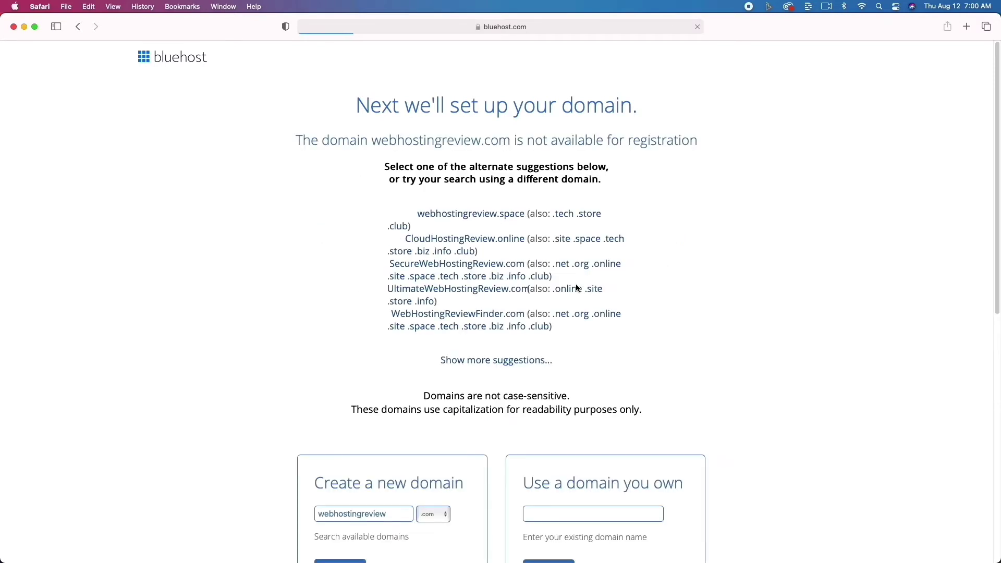
Change the new domain name to webhostingrewinds with the .com ending and continue to account creation.
scroll(498, 296, "down", 3)
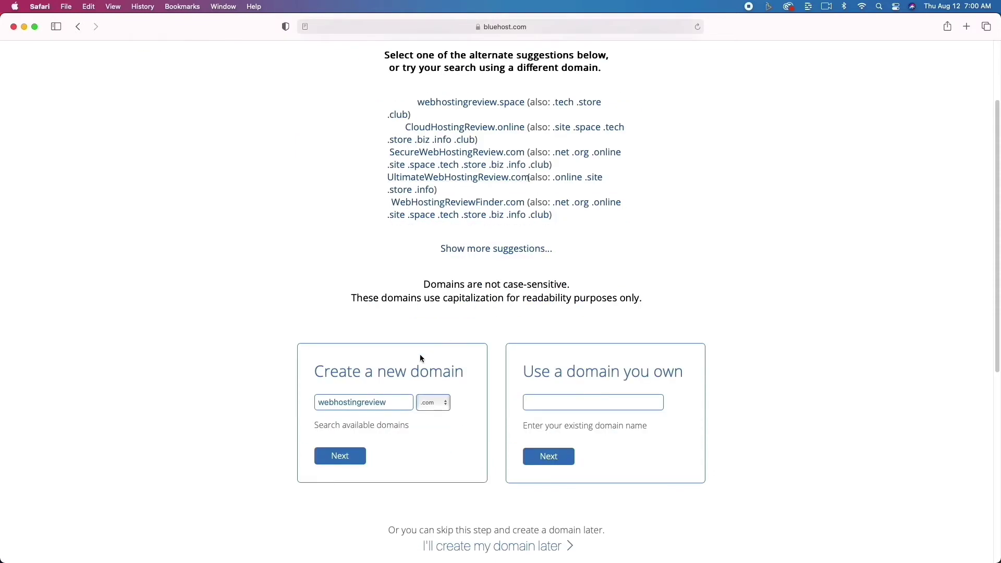
left_click_drag(370, 405, 403, 406)
type("winds")
left_click(354, 455)
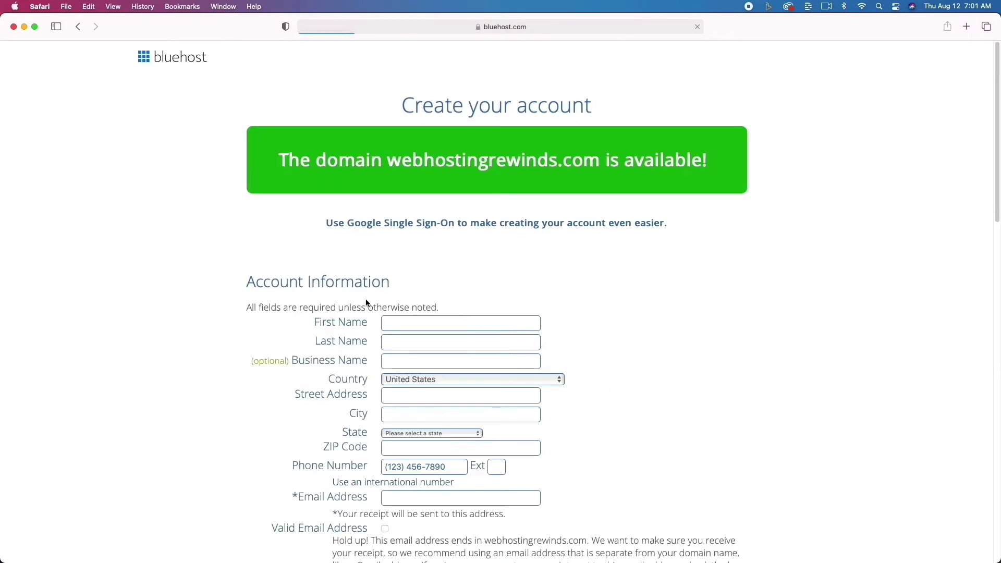
Examine the sign-up form's account information, package, package extras, payment fields and auto-renewal terms.
scroll(231, 300, "down", 5)
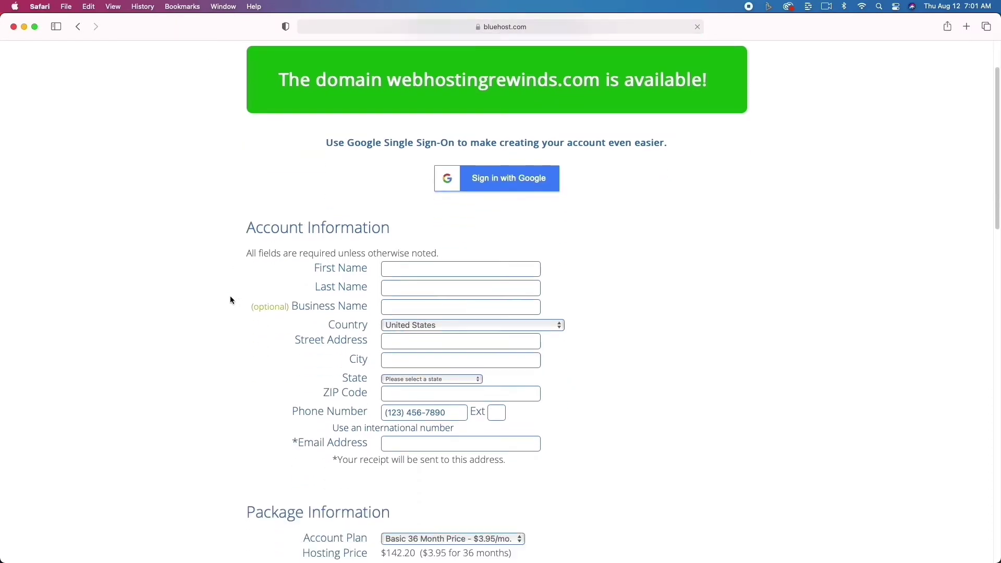
scroll(231, 300, "down", 1)
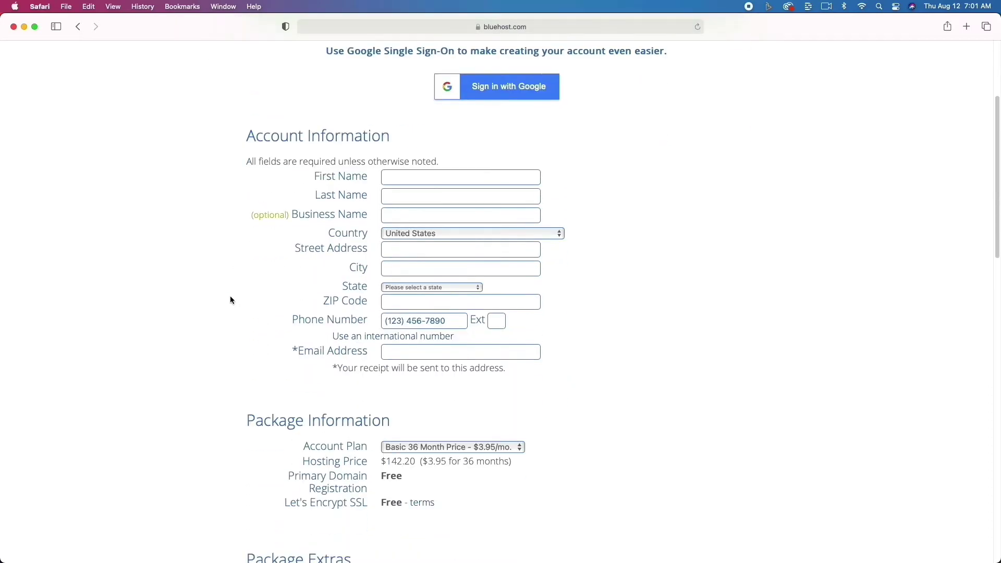
scroll(231, 300, "down", 7)
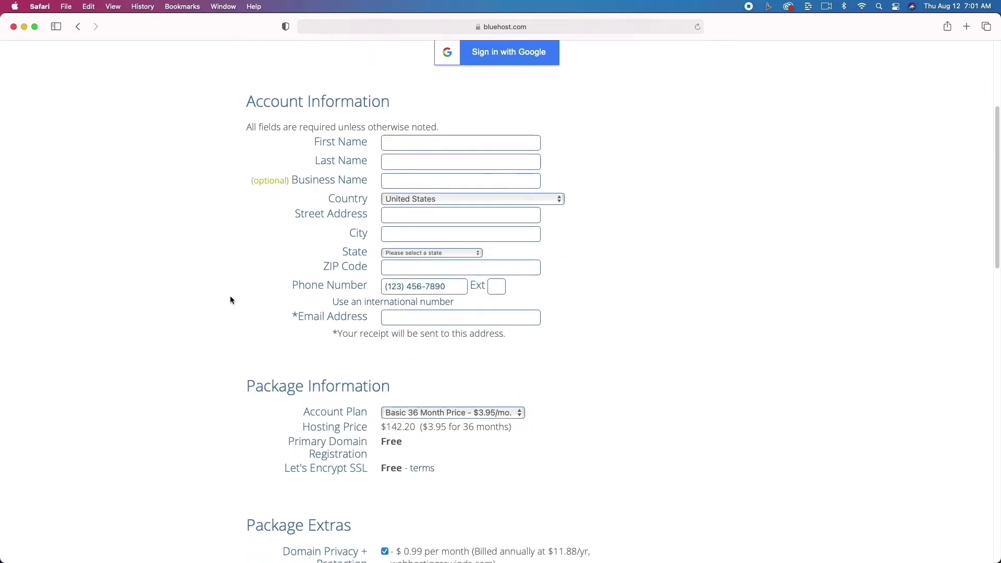
scroll(231, 300, "down", 5)
scroll(231, 300, "up", 19)
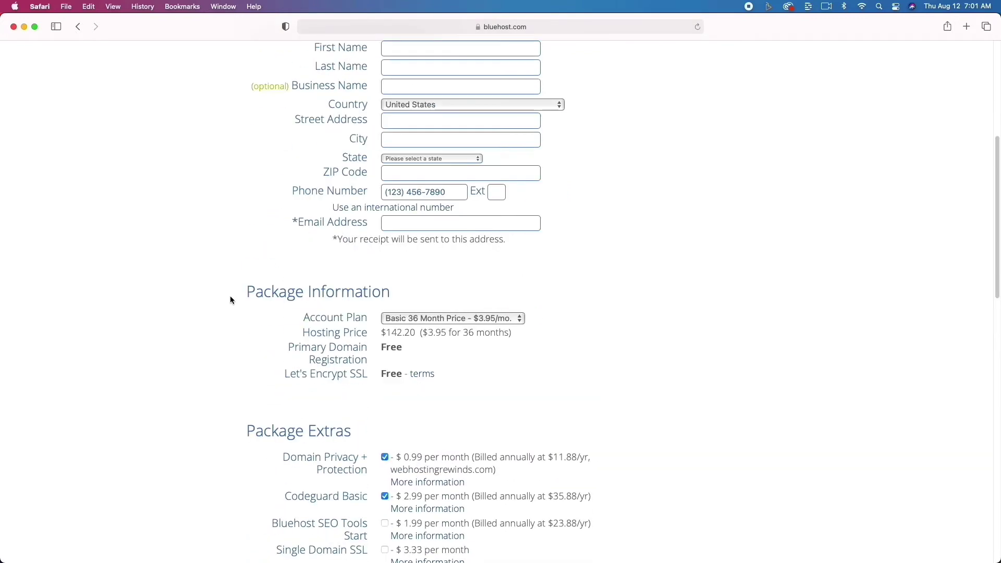
scroll(231, 300, "down", 5)
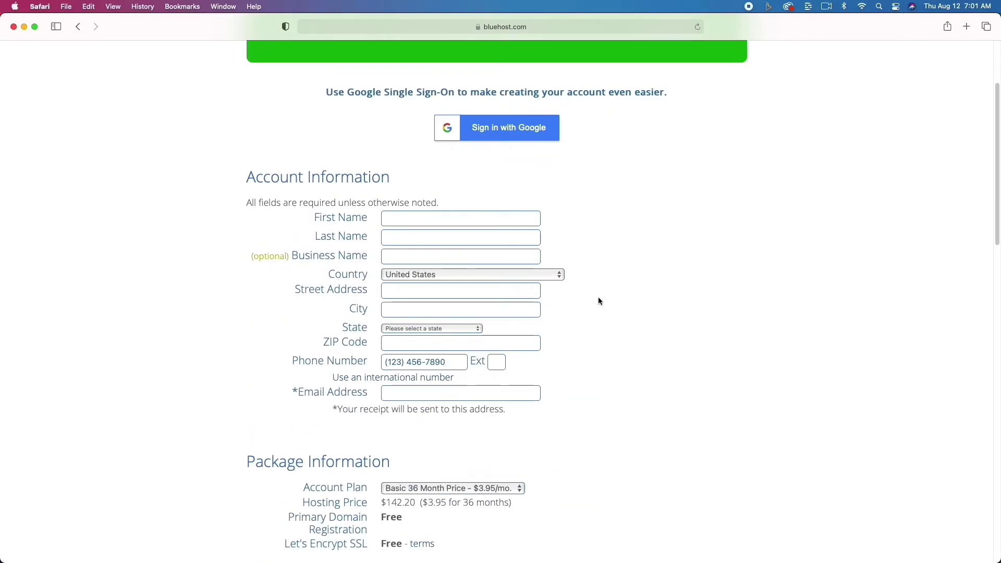
scroll(600, 359, "down", 10)
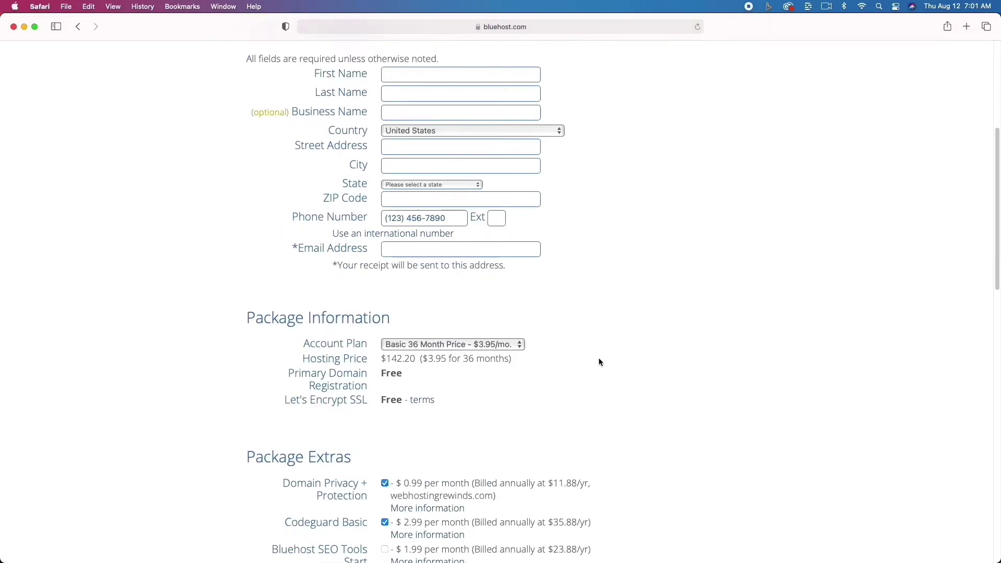
scroll(599, 362, "down", 4)
scroll(599, 362, "down", 1)
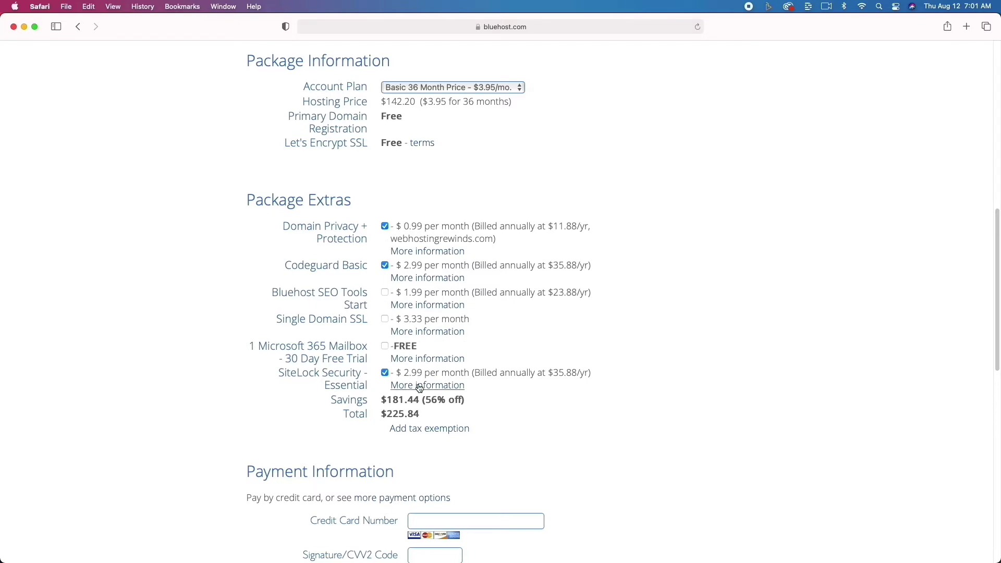
scroll(448, 455, "down", 5)
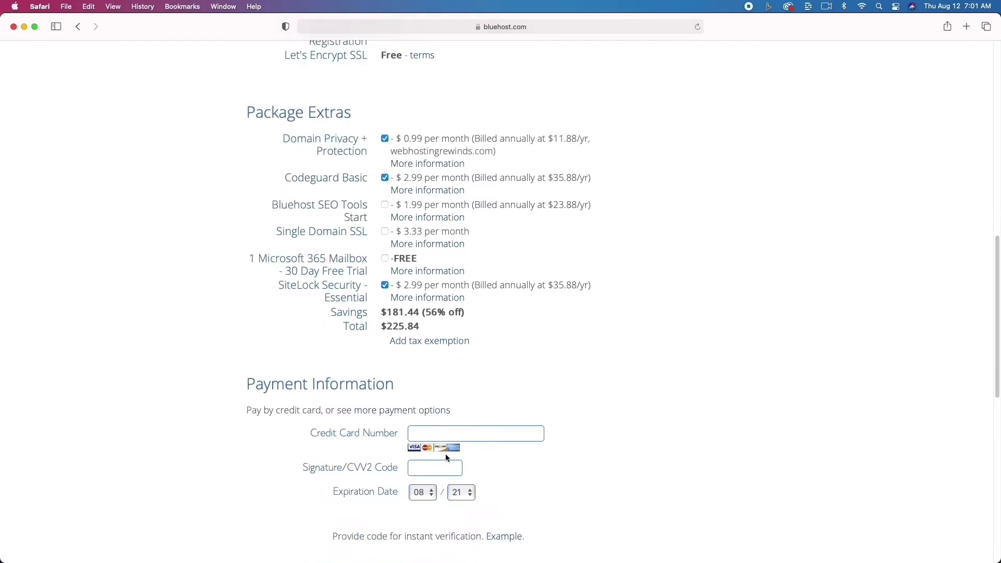
scroll(447, 457, "down", 8)
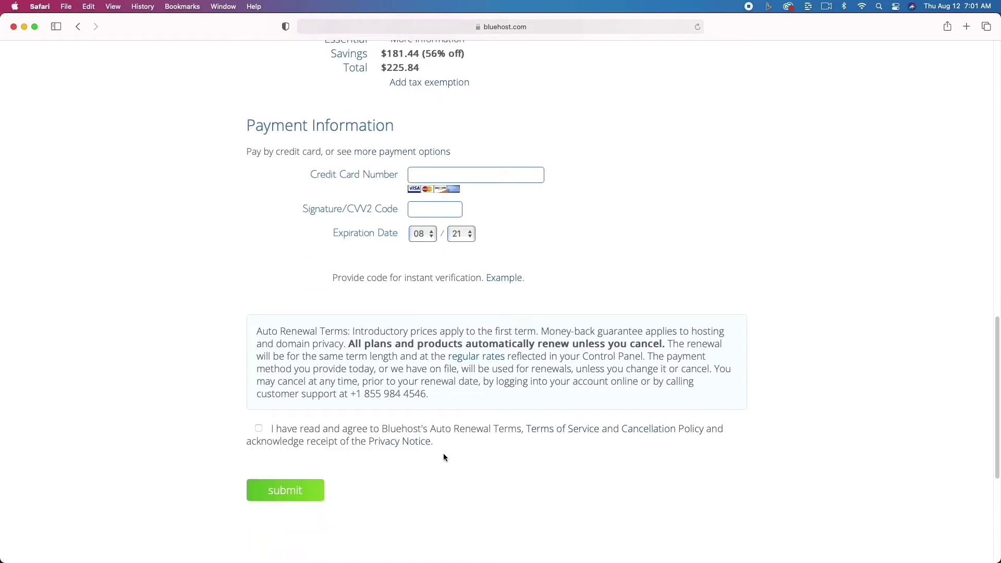
scroll(445, 457, "up", 20)
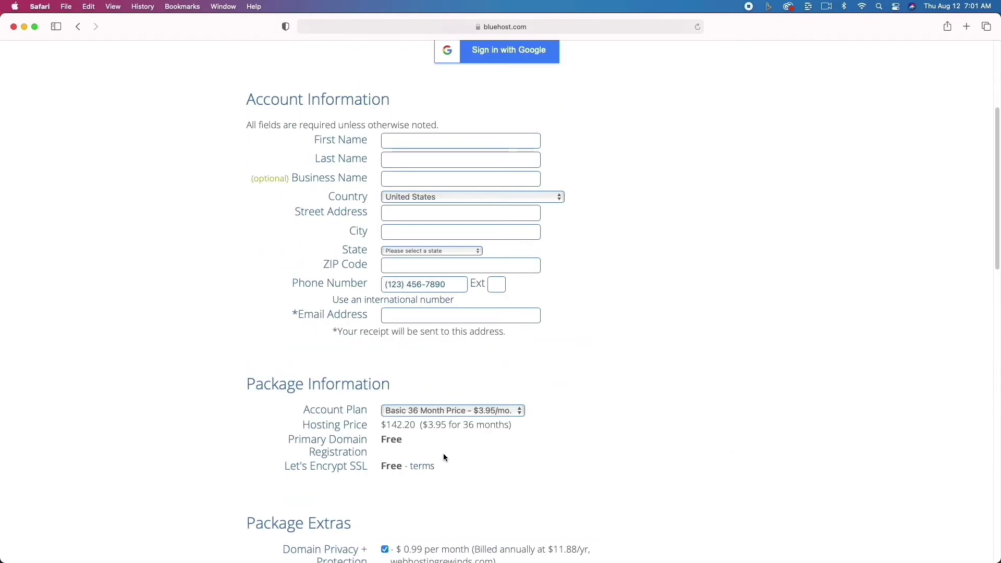
scroll(444, 457, "up", 8)
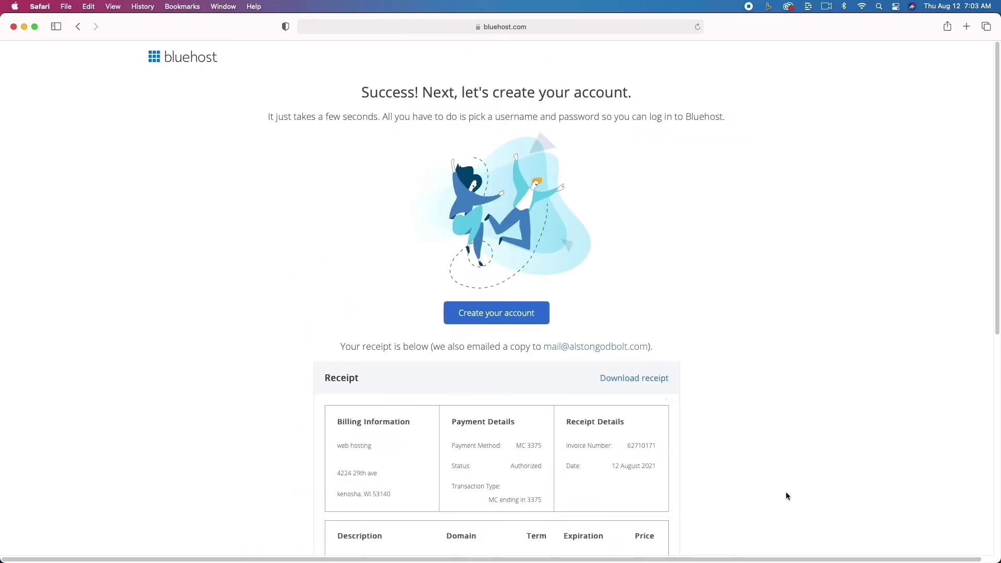
Create the hosting account for webhostingrewinds.com, entering and retyping the account password and agreeing to the Privacy Policy and Terms of Service.
left_click(514, 312)
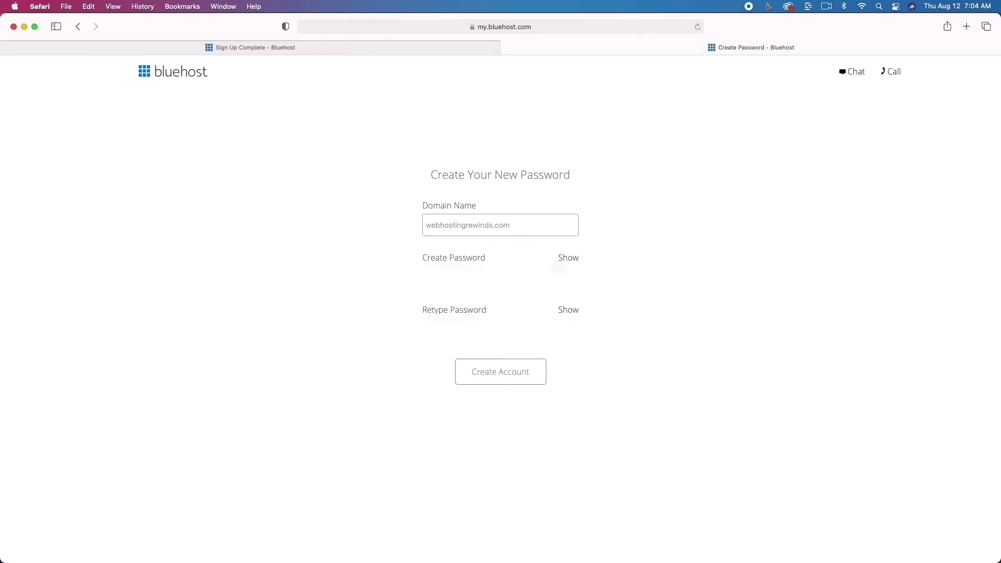
left_click(500, 272)
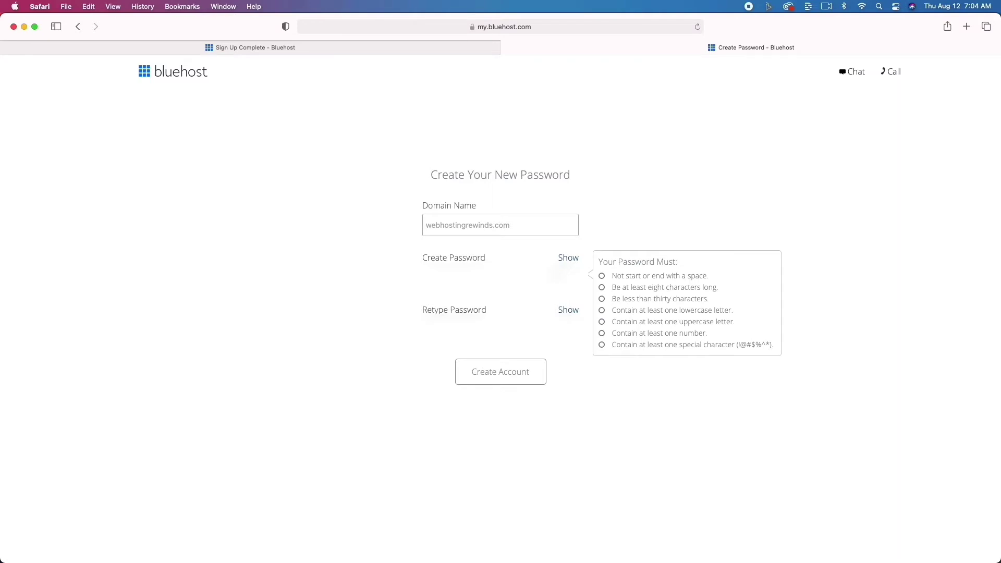
type("••••••••••")
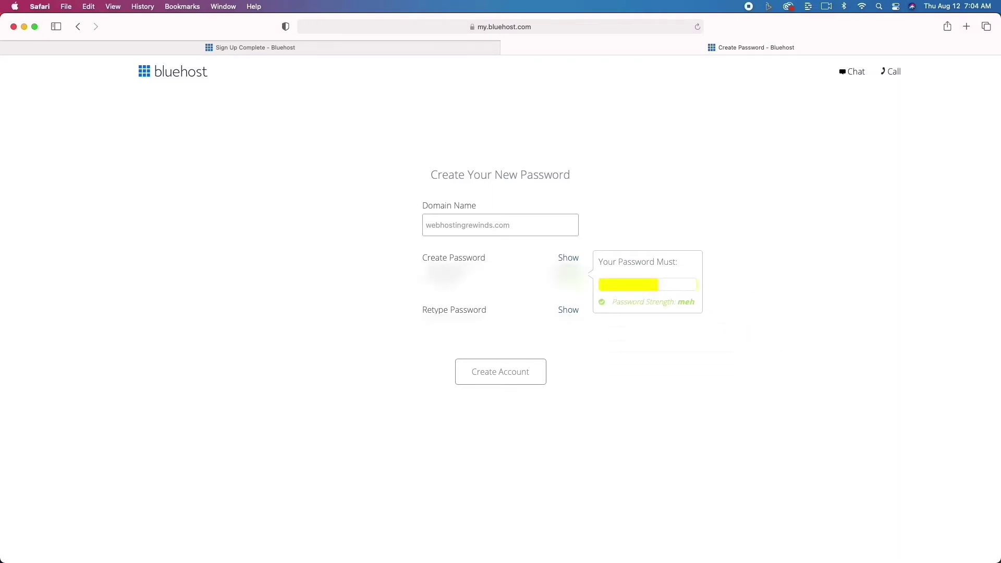
left_click(501, 322)
type("••••••••••")
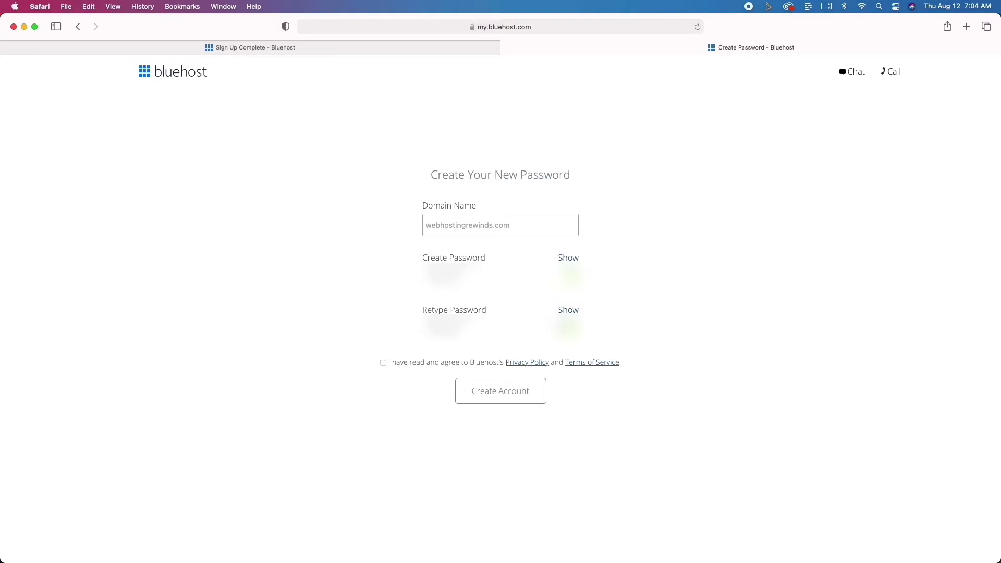
left_click(383, 362)
left_click(501, 401)
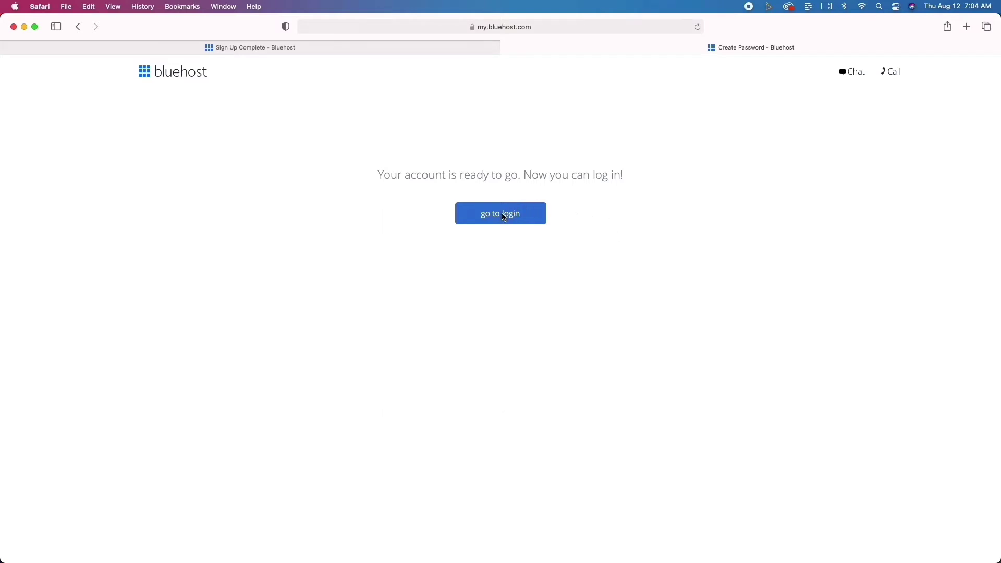
Log in to the new hosting account with the account password, declining to have the browser save it.
left_click(503, 218)
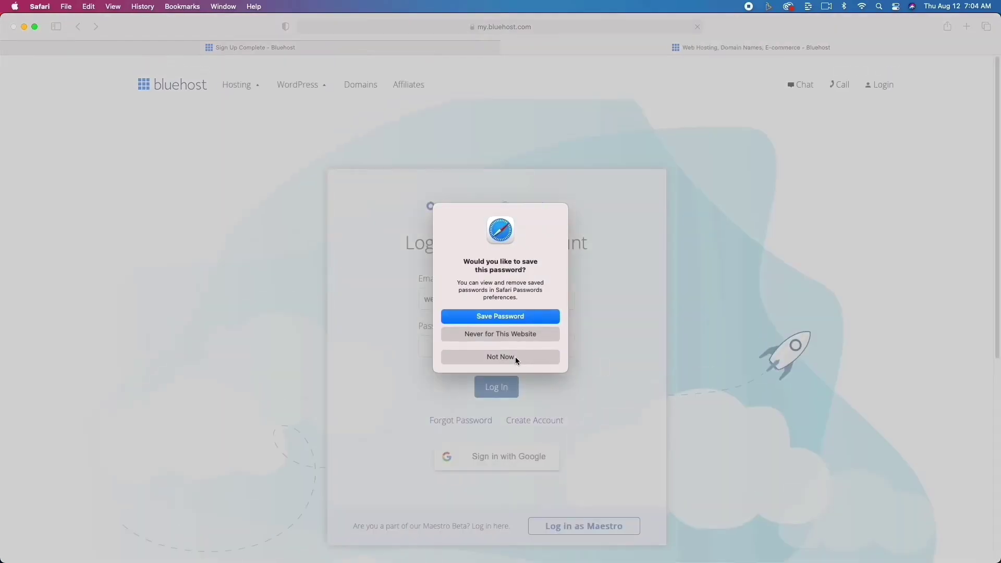
left_click(515, 356)
left_click(511, 344)
type("********")
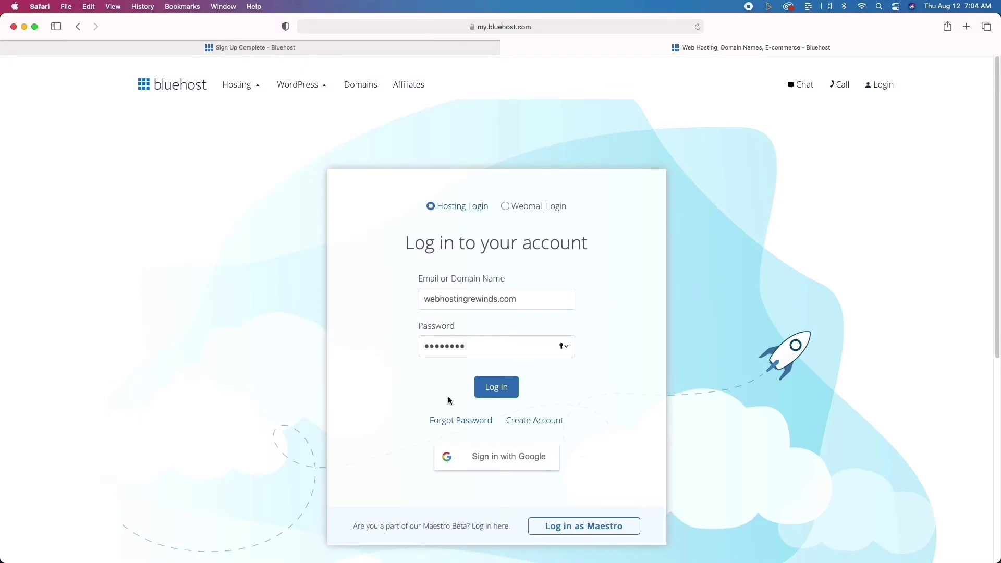
left_click(497, 387)
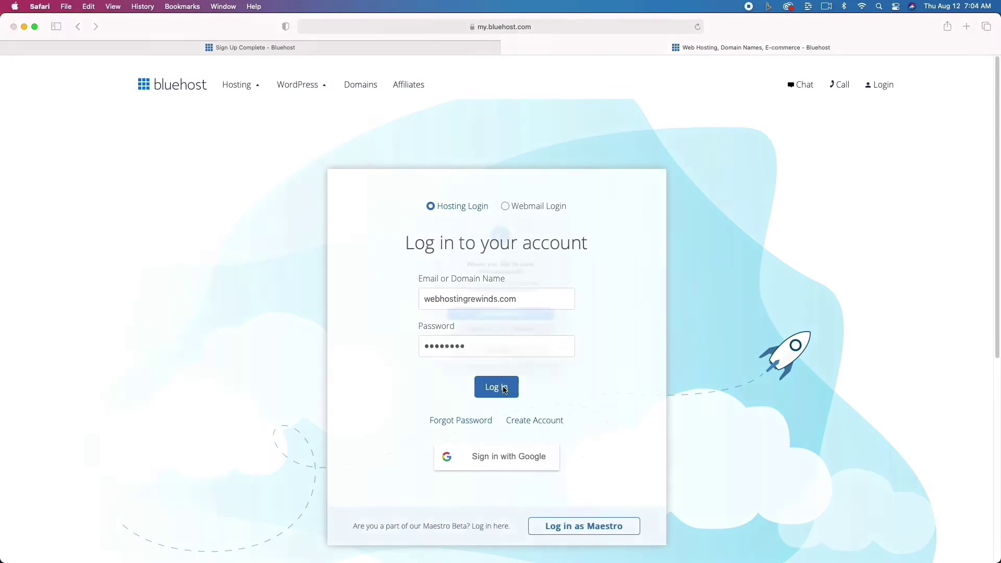
left_click(531, 357)
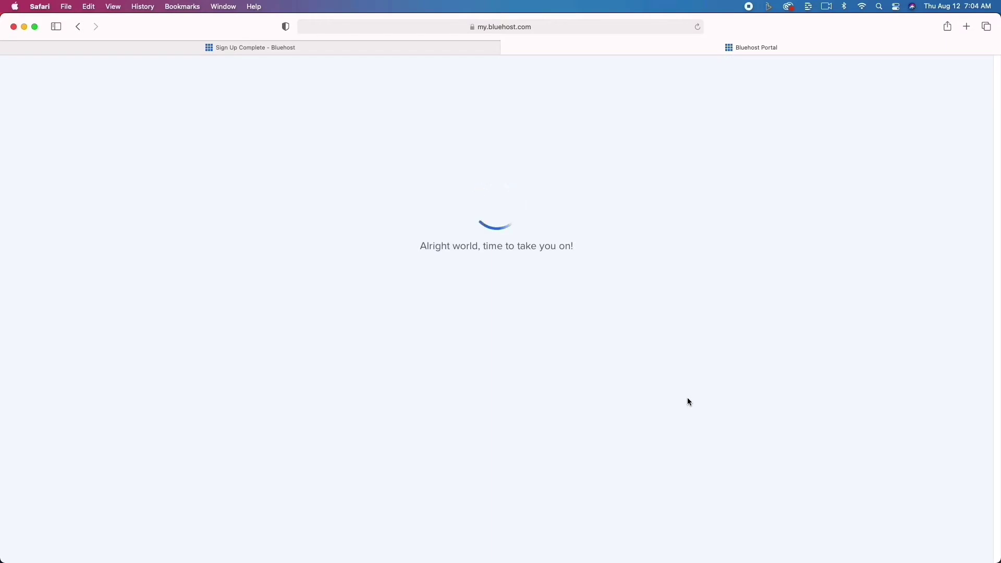
Choose No help needed for building the site and skip the questions about site kind and website-building comfort.
left_click(508, 436)
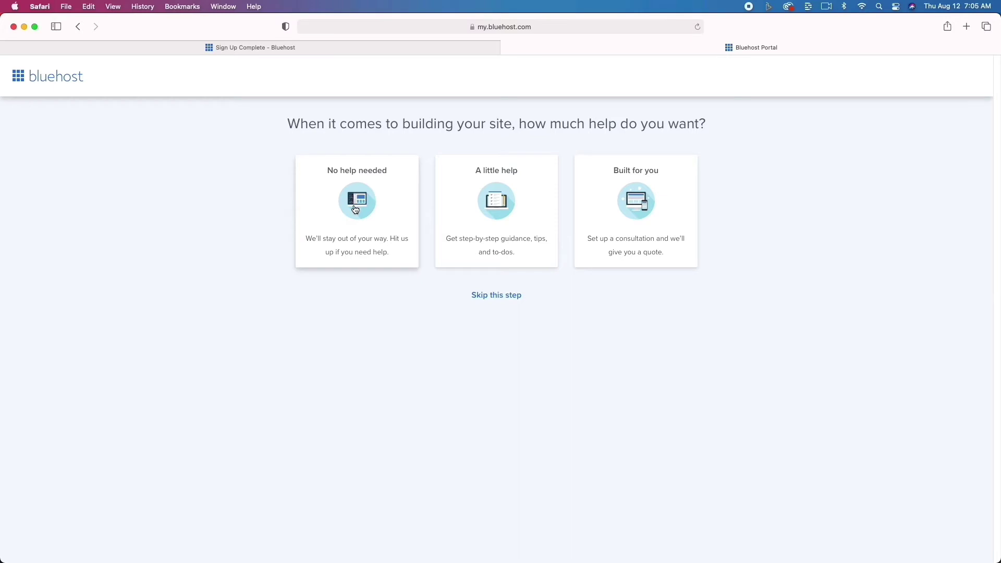
left_click(355, 210)
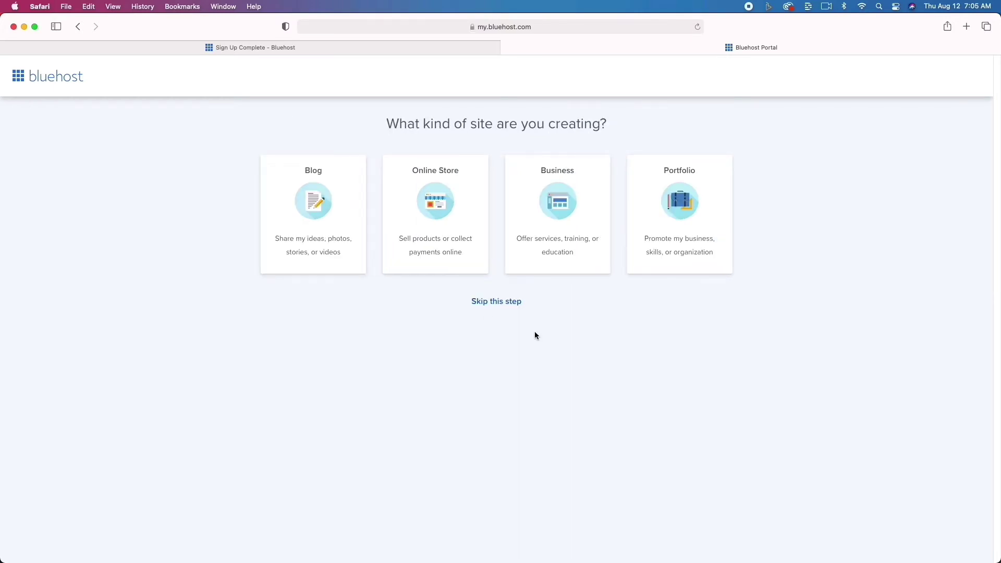
left_click(492, 302)
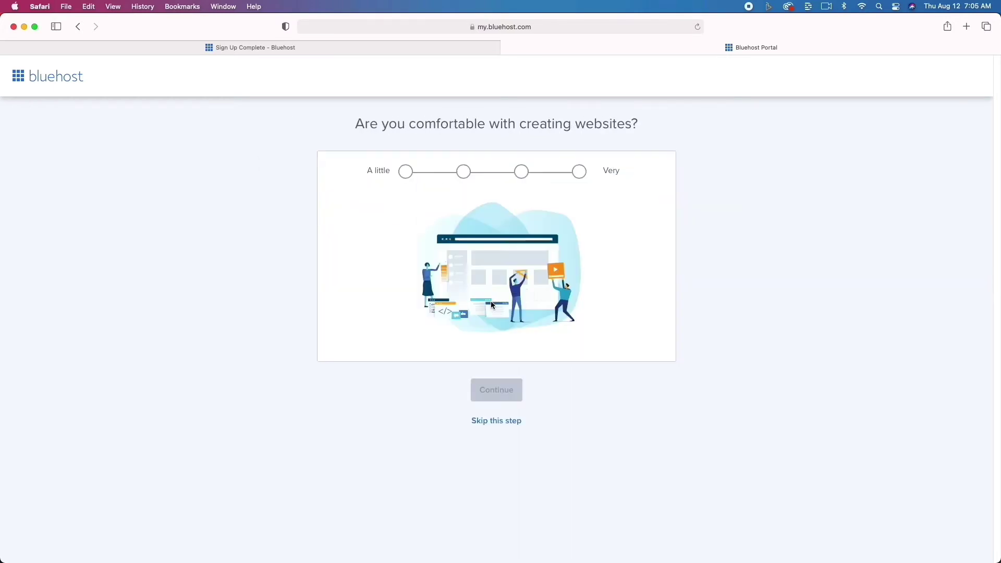
left_click(510, 421)
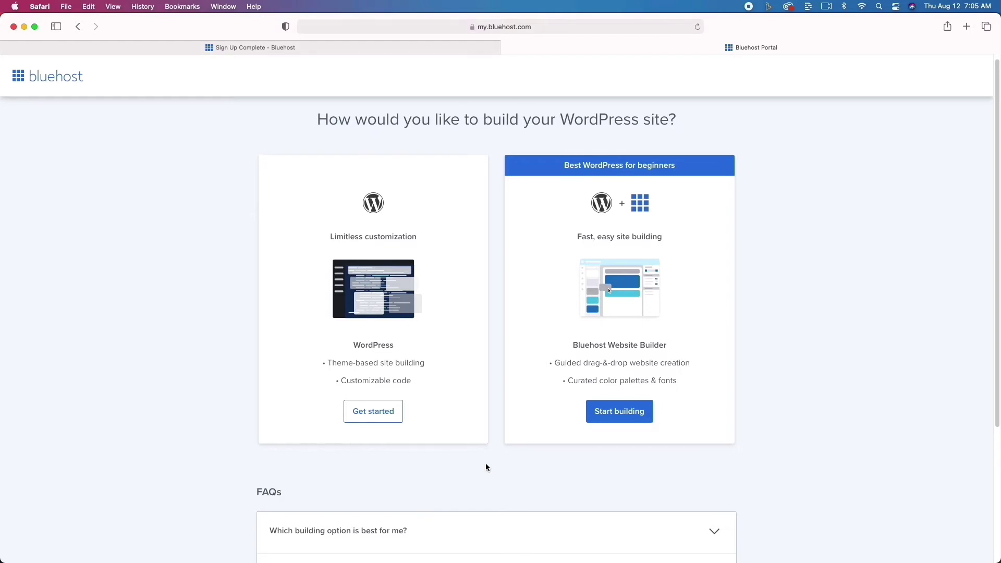
Choose the standard WordPress option over the Bluehost Website Builder and skip the website goal questions.
scroll(486, 464, "down", 1)
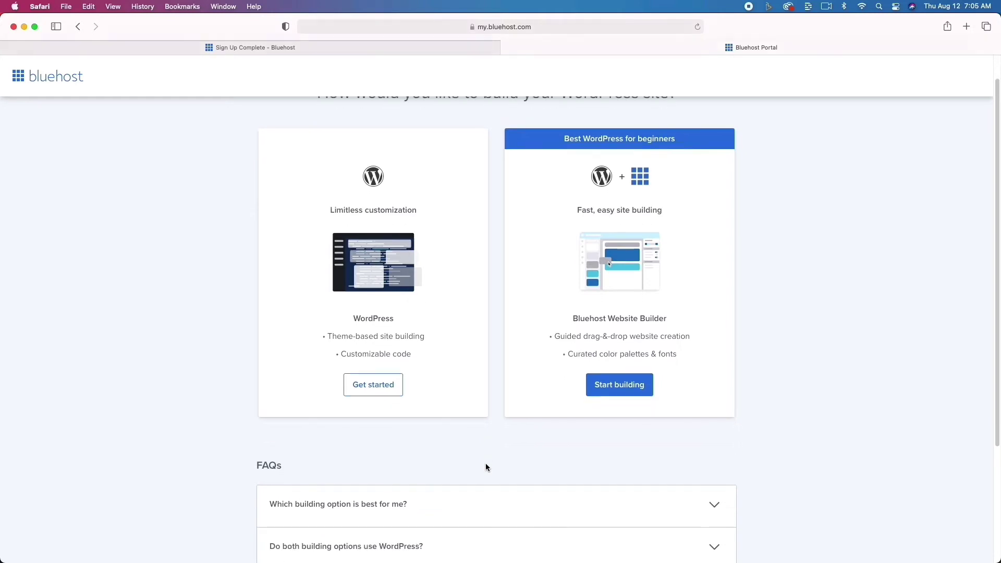
left_click(380, 387)
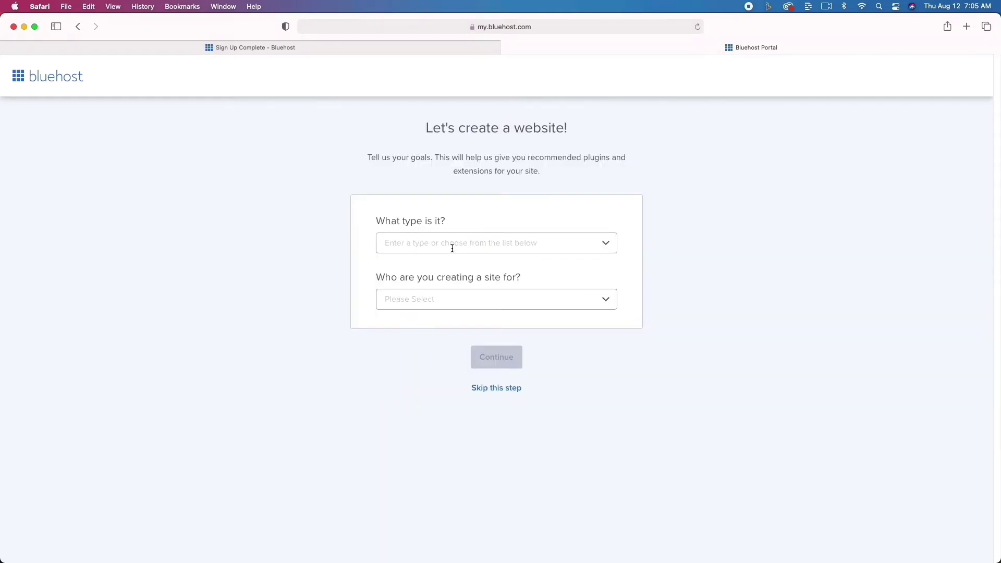
left_click(509, 388)
left_click(502, 417)
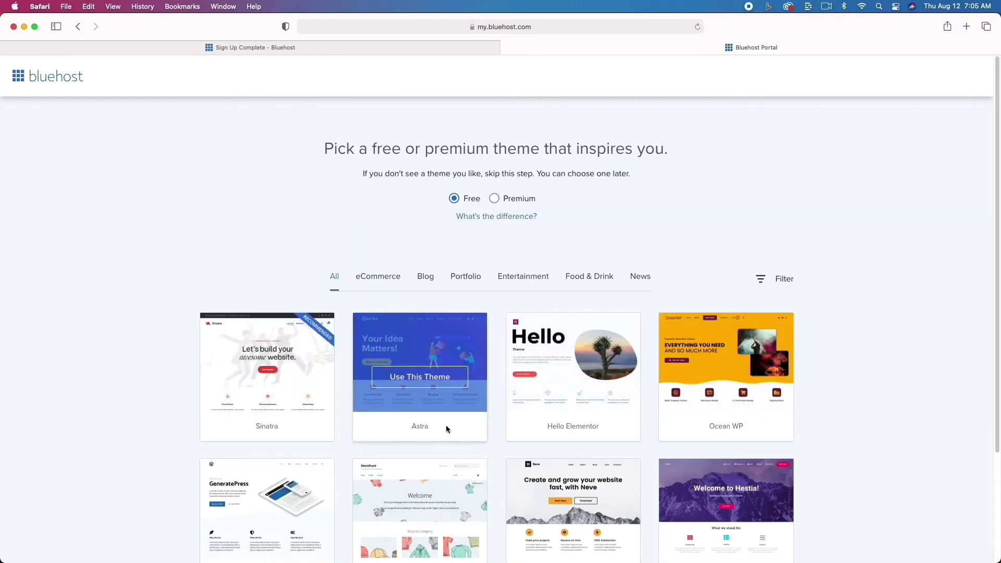
Apply the free Sinatra theme and continue to the hosting dashboard.
scroll(446, 425, "down", 5)
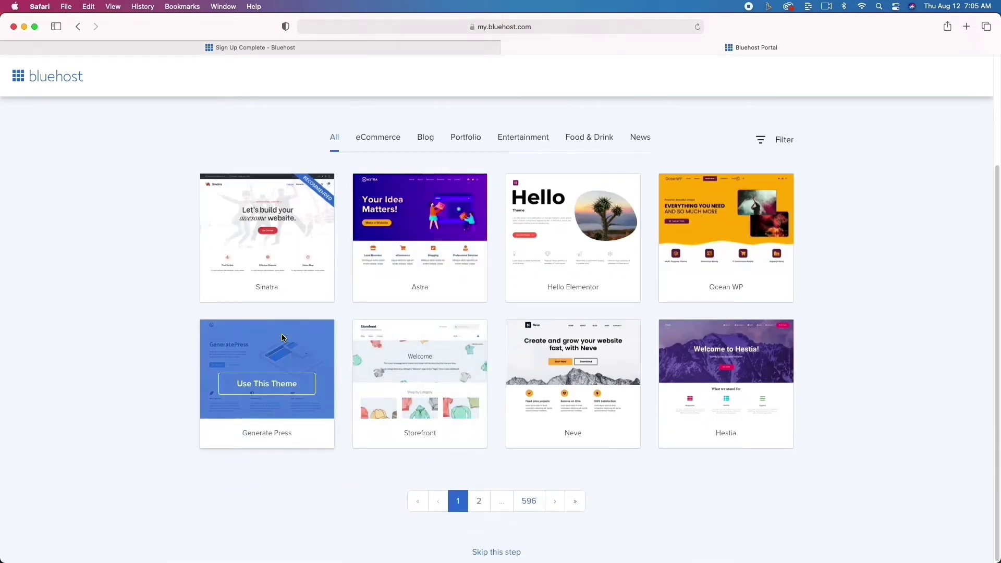
left_click(271, 250)
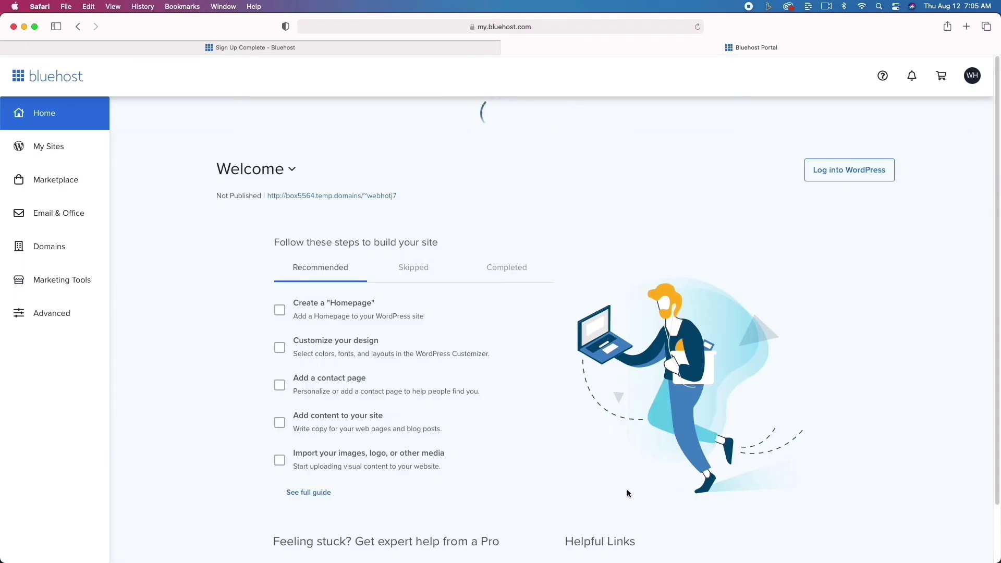
scroll(627, 493, "down", 1)
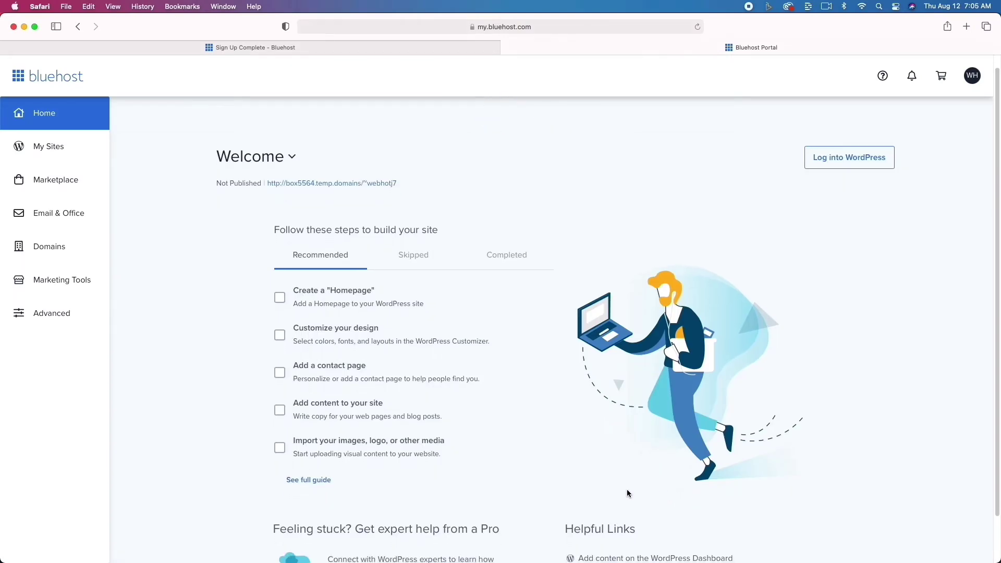
Look over the hosting dashboard's setup checklist and log into WordPress from there.
scroll(627, 494, "down", 2)
scroll(627, 493, "up", 2)
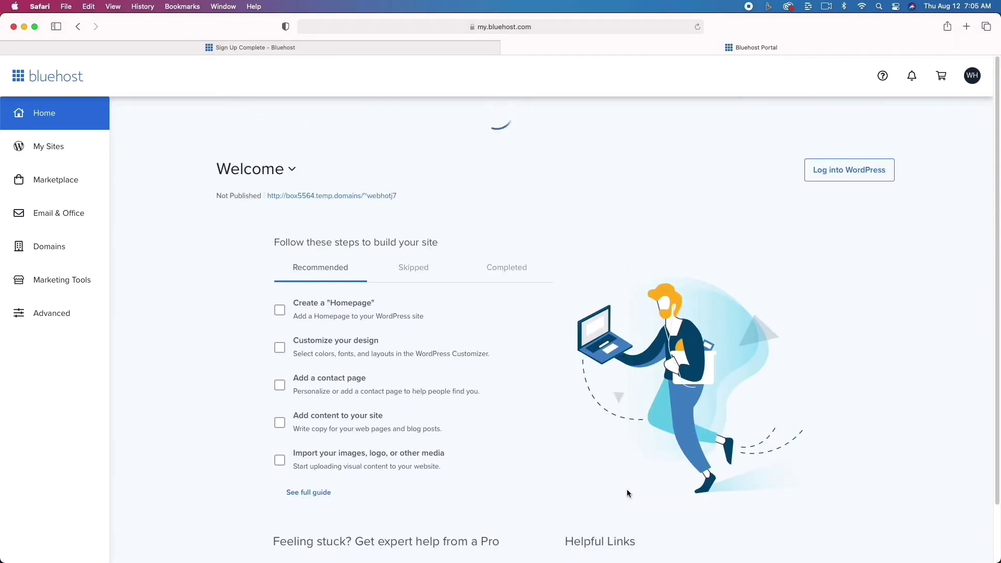
scroll(627, 494, "down", 1)
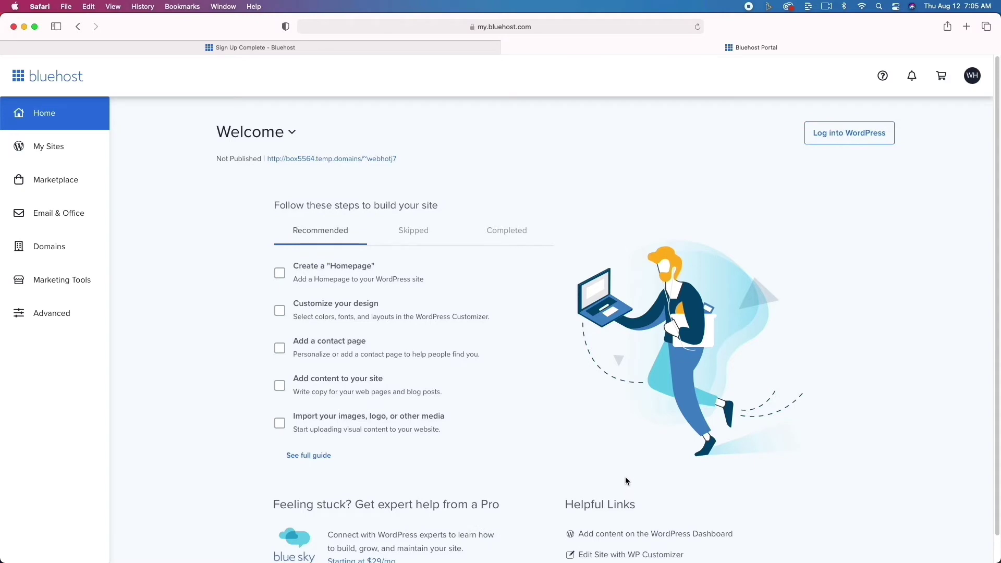
left_click(863, 134)
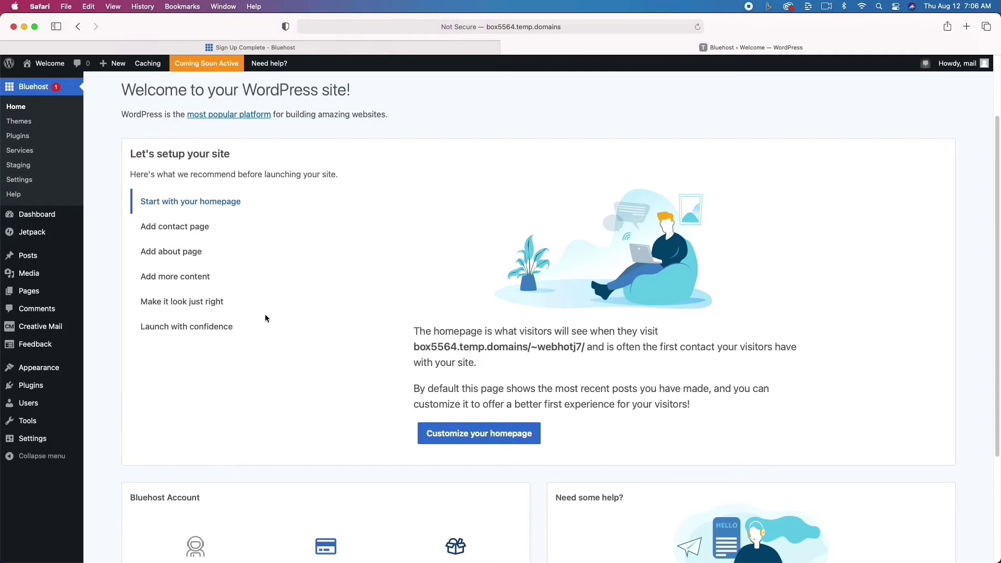
Preview the site's public front page and look at the Bluehost Staging page in the WordPress admin.
left_click(45, 67)
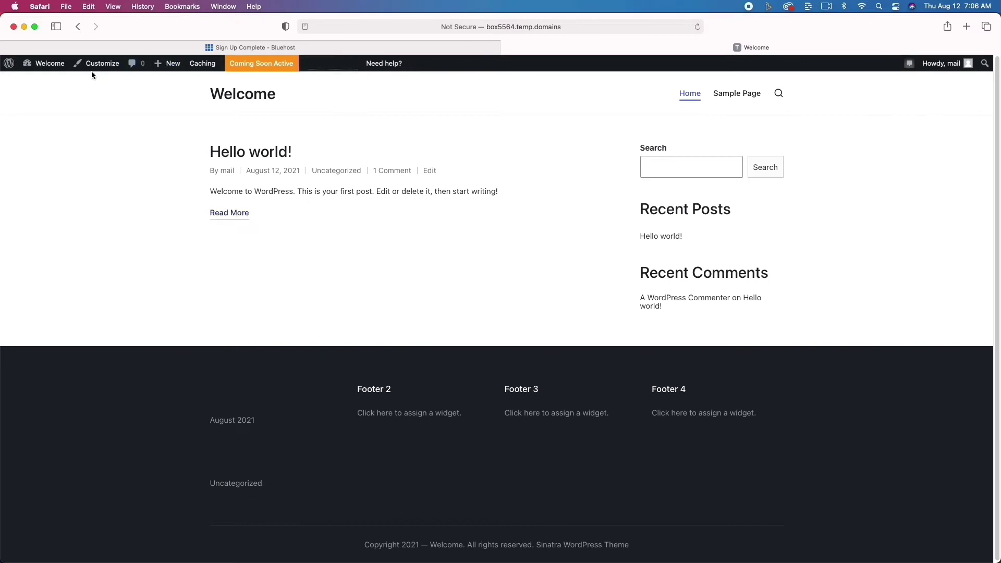
left_click(78, 27)
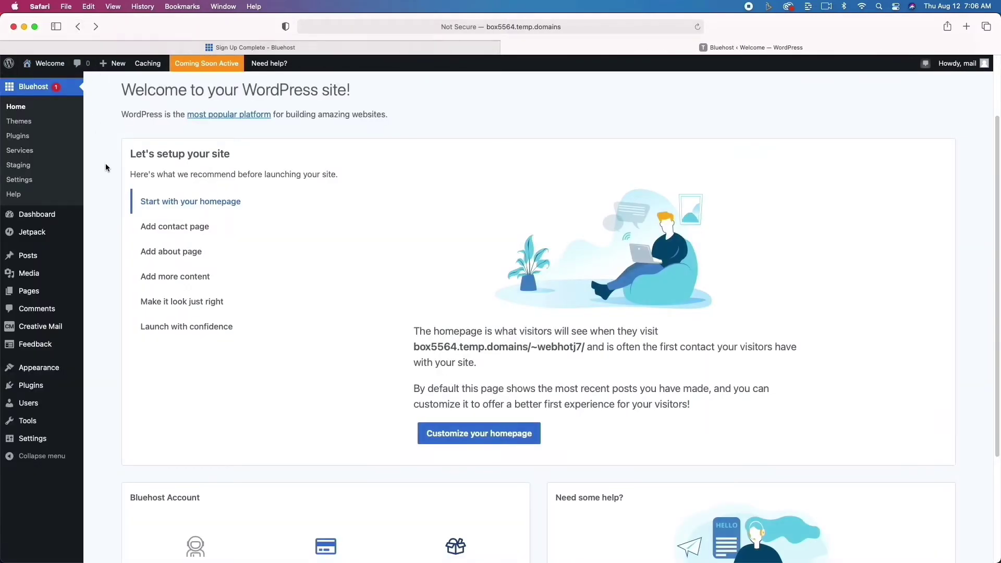
left_click(18, 164)
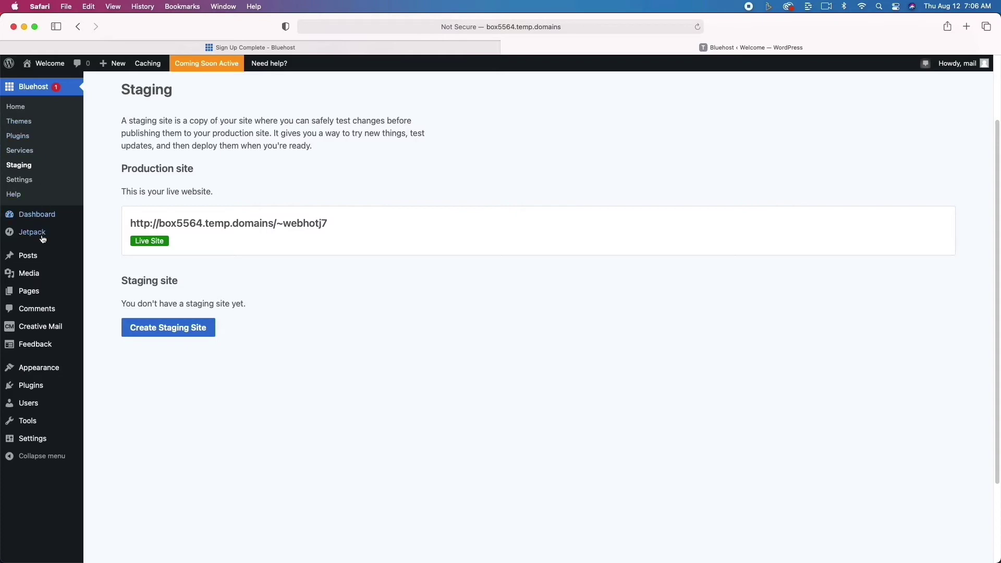
Deactivate the Bluehost and Creative Mail by Constant Contact plugins together with a bulk action.
left_click(30, 388)
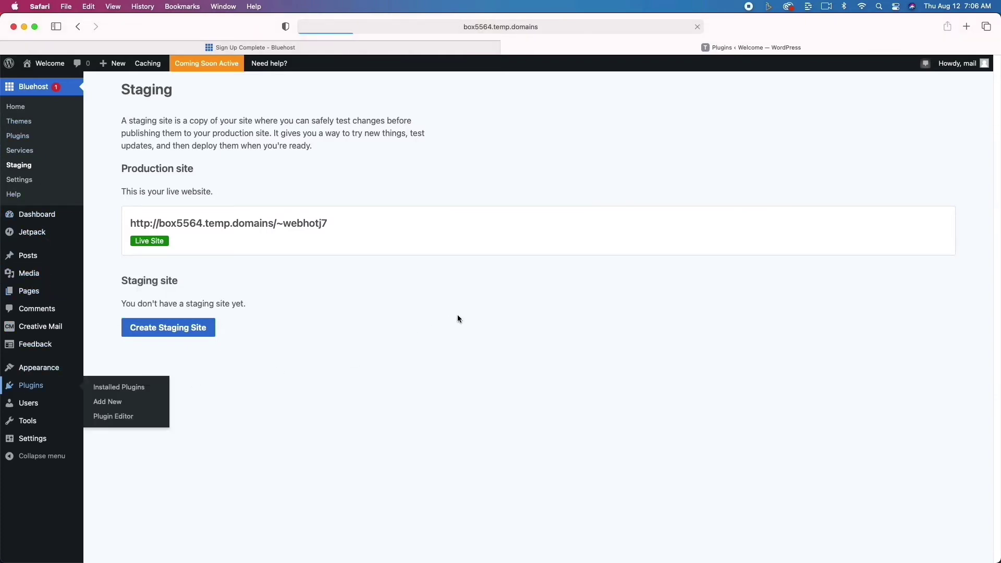
scroll(399, 361, "down", 10)
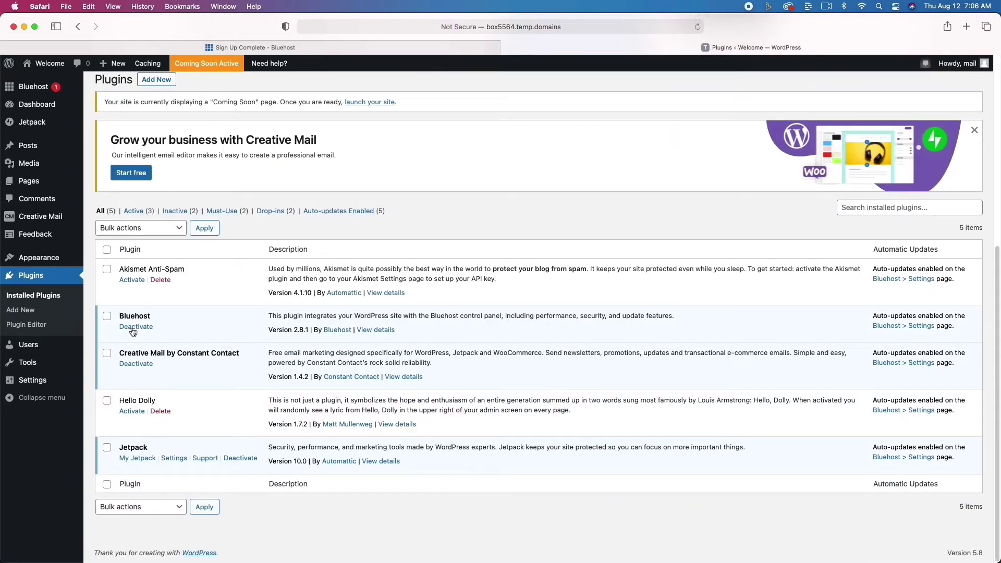
left_click(106, 317)
left_click(107, 354)
left_click(162, 228)
left_click(156, 250)
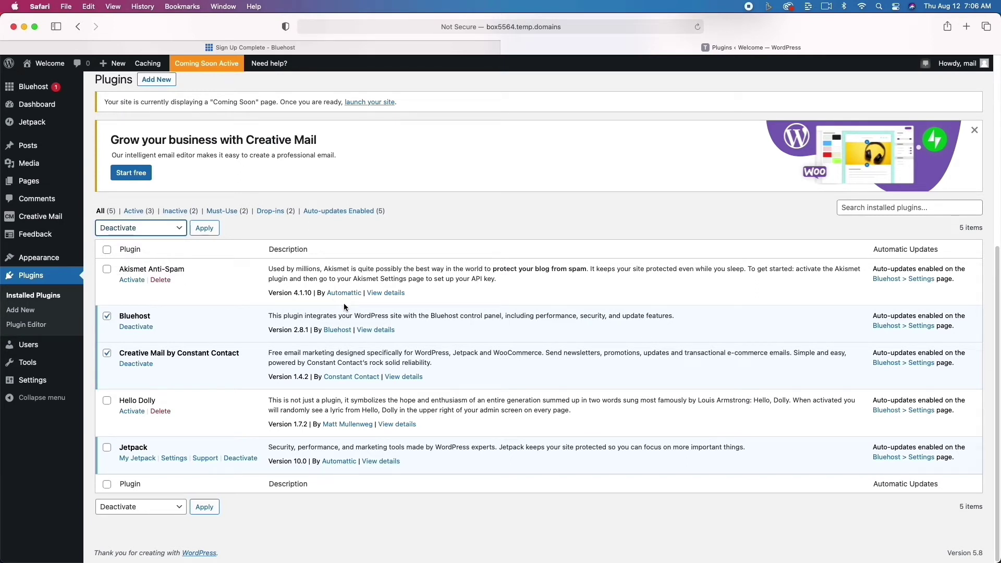
left_click(204, 228)
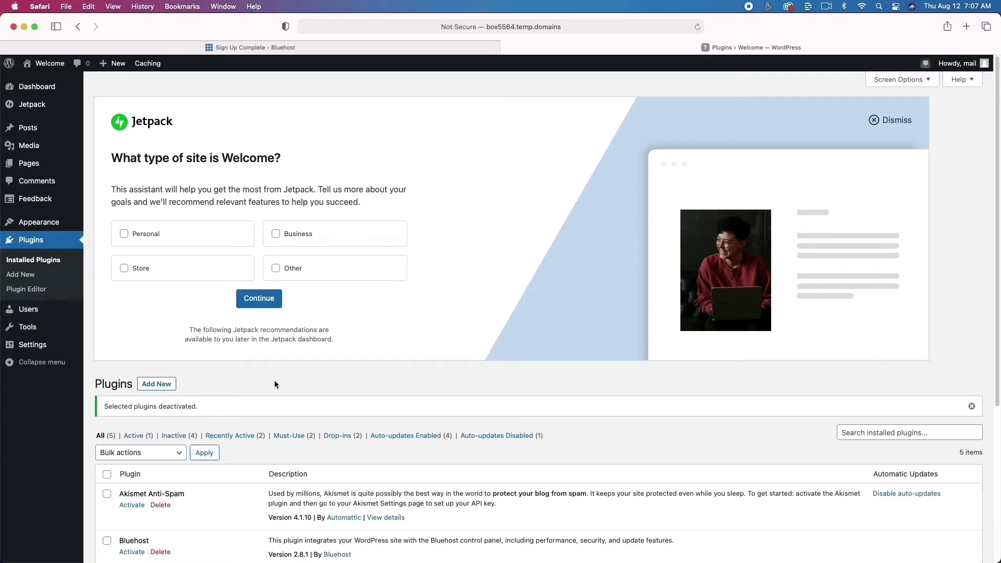
Delete the Akismet Anti-Spam, Bluehost, Creative Mail by Constant Contact and Hello Dolly plugins, confirming each deletion.
scroll(275, 381, "down", 5)
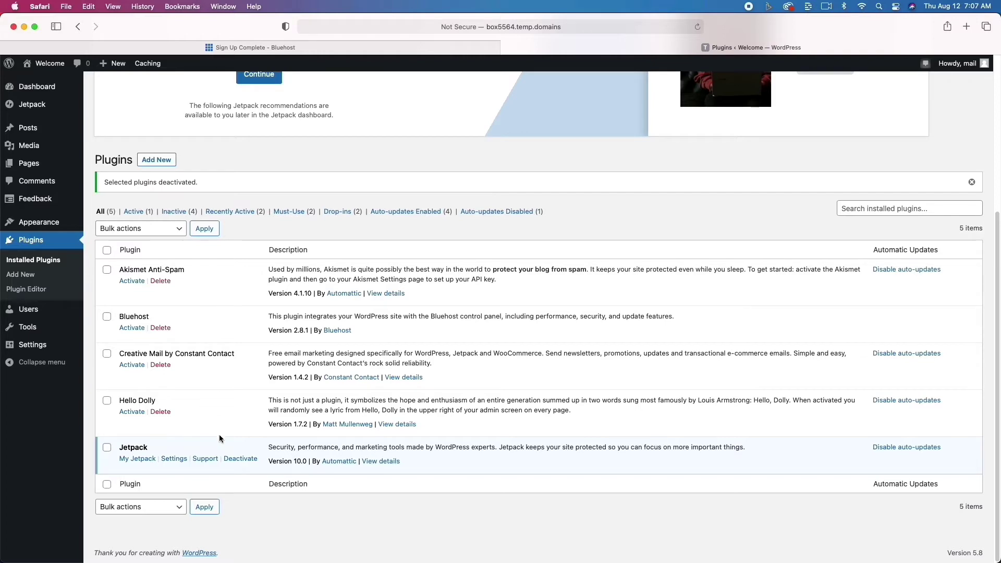
left_click(158, 284)
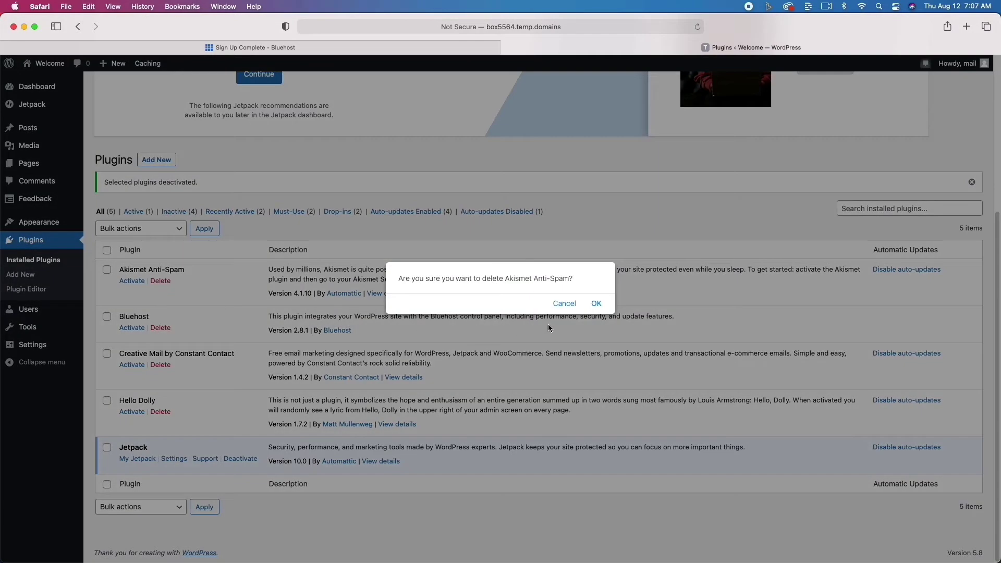
left_click(597, 303)
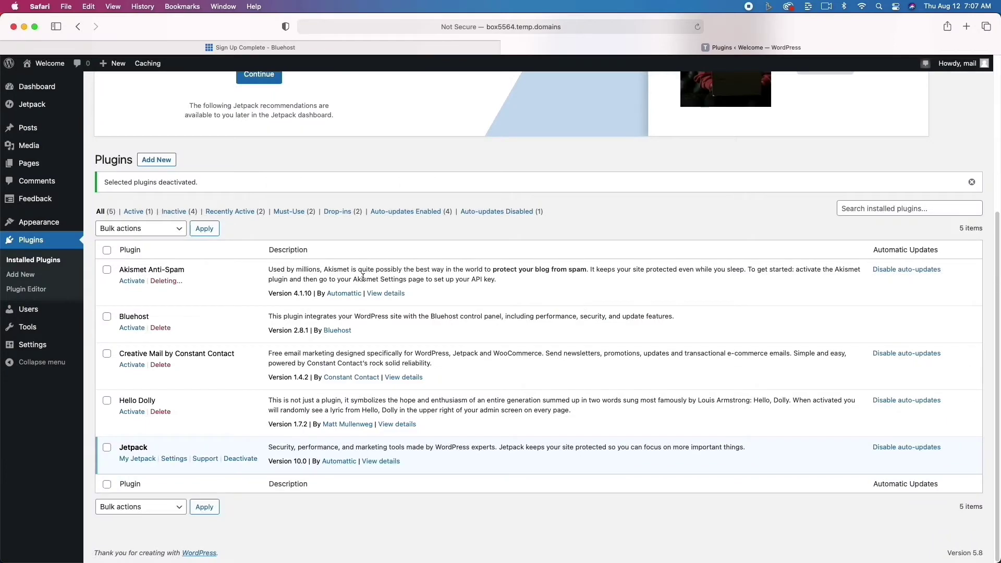
left_click(160, 328)
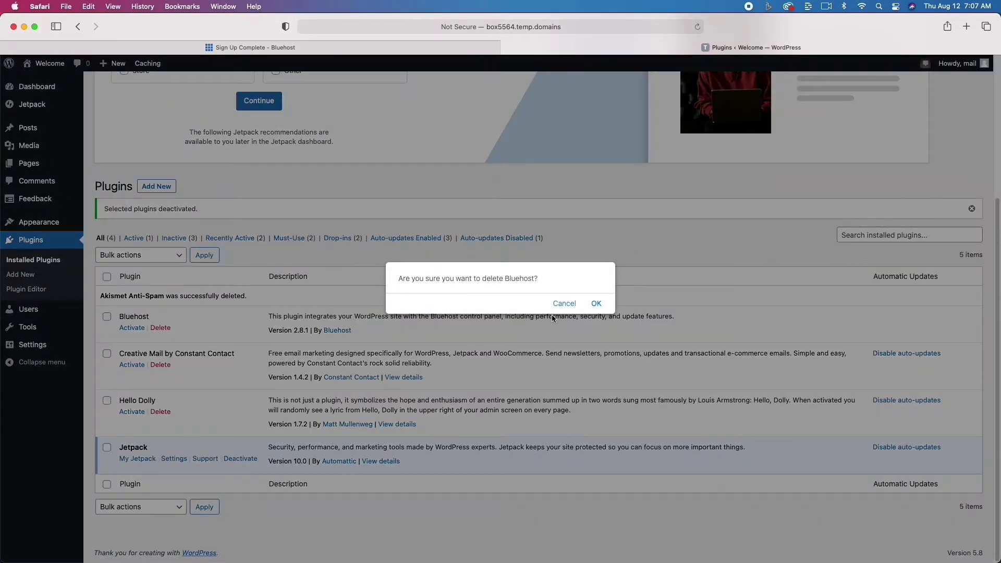
left_click(597, 304)
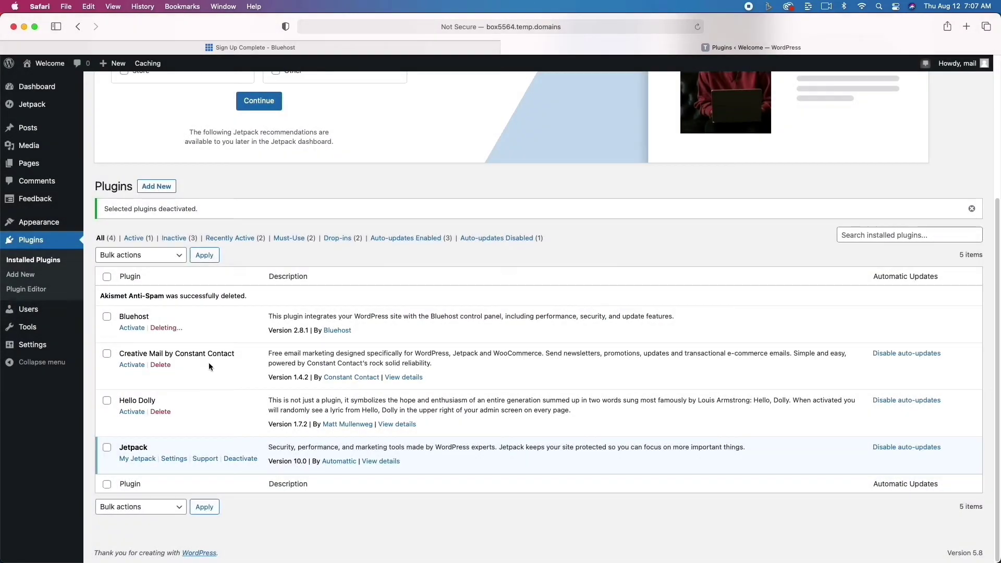
left_click(160, 366)
left_click(597, 309)
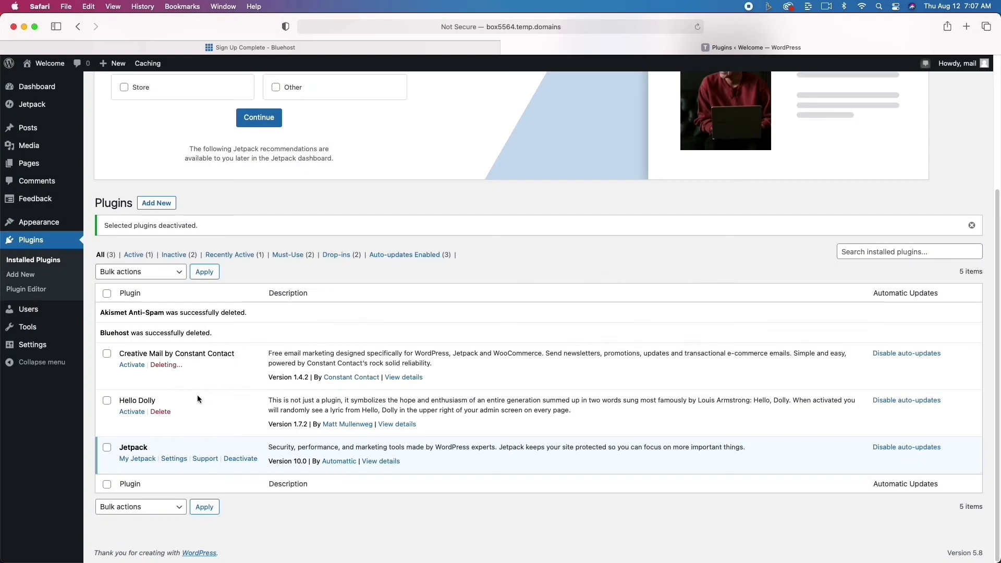
left_click(162, 413)
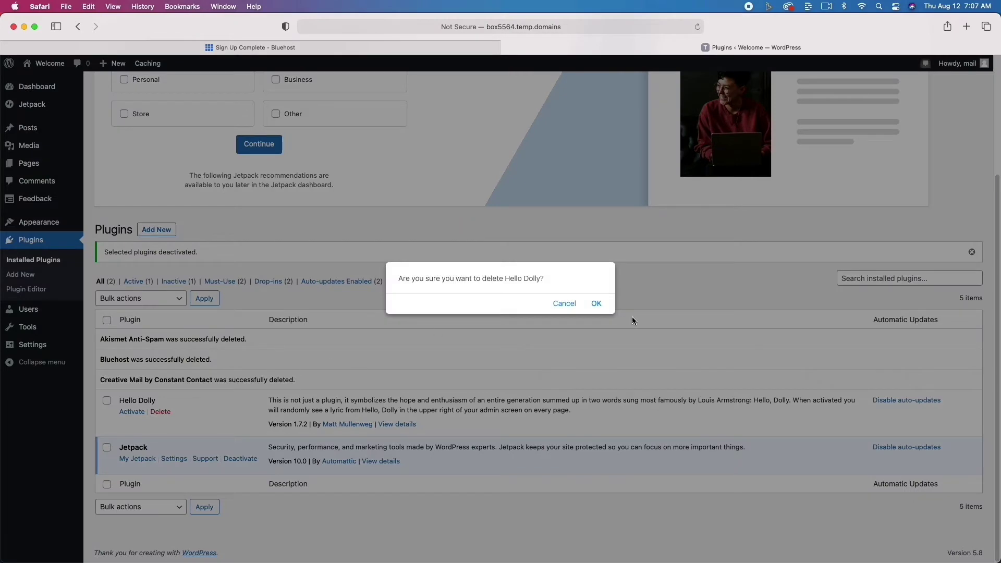
left_click(597, 305)
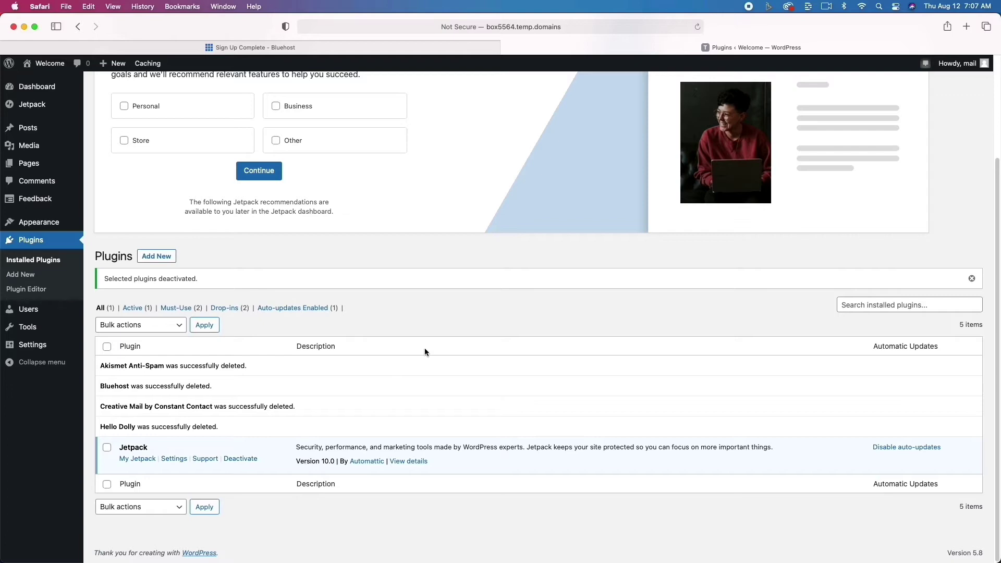
Review the site's General settings, browse the timezone choices without picking one, and save the settings.
mouse_move(42, 349)
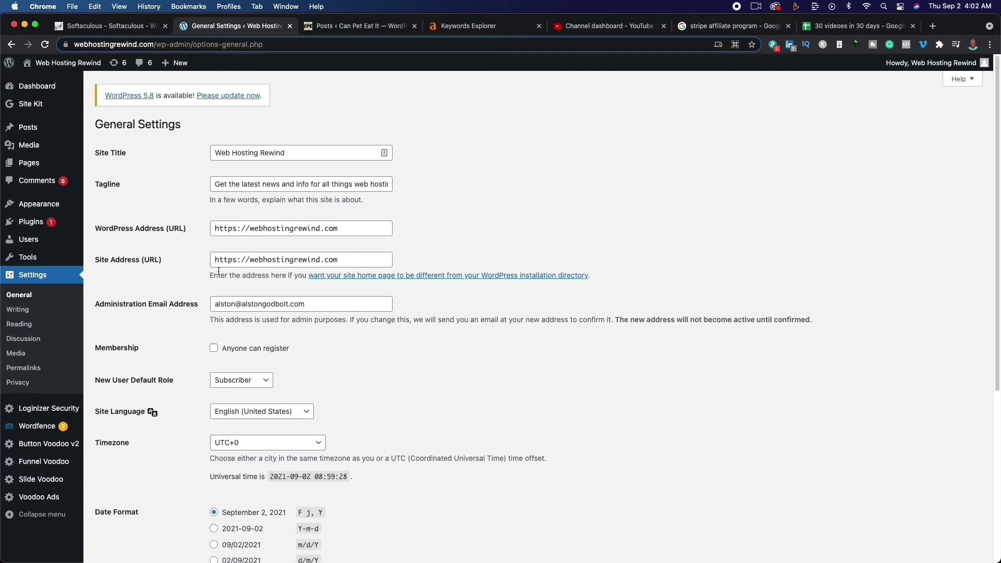
scroll(514, 338, "down", 3)
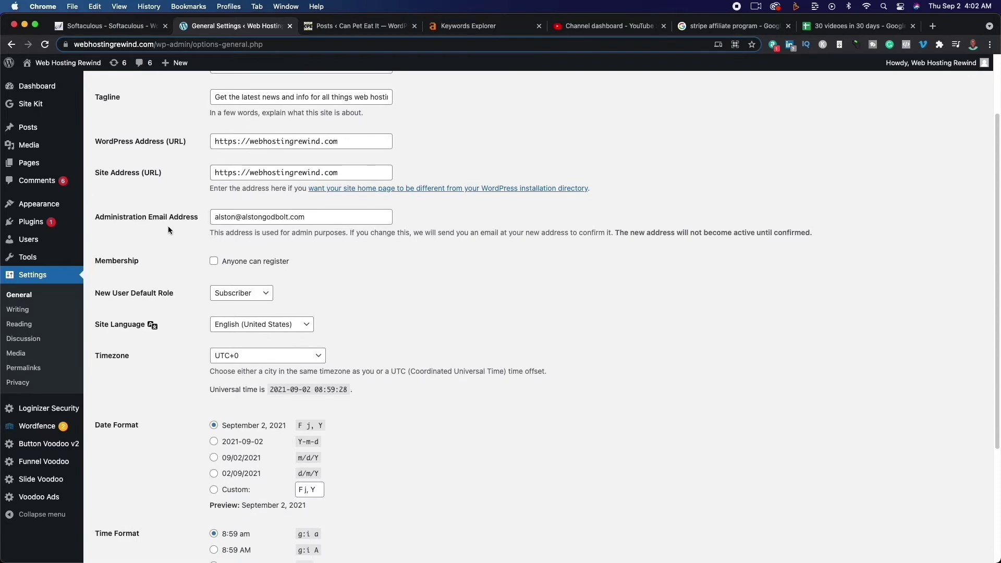
scroll(450, 283, "down", 2)
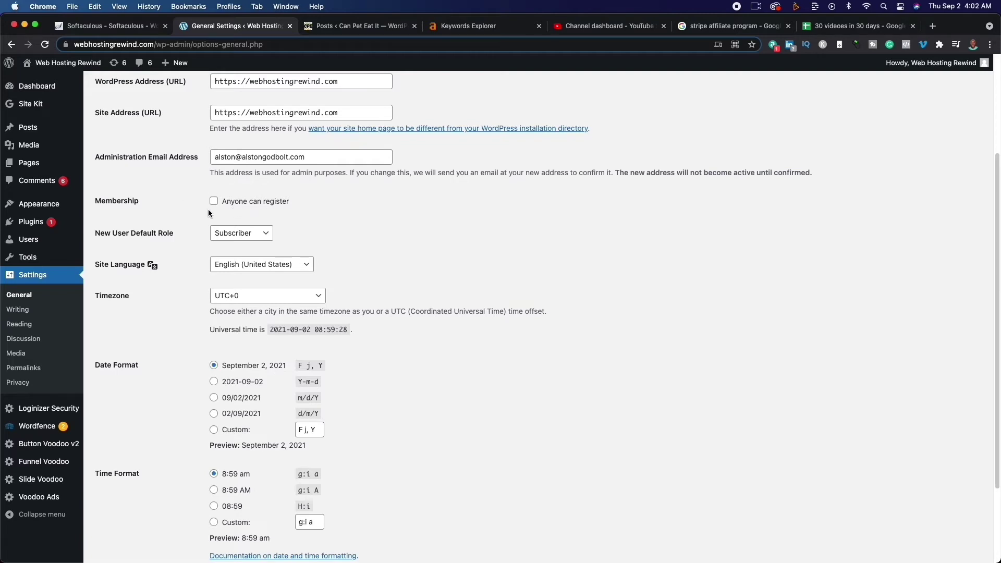
scroll(393, 262, "down", 2)
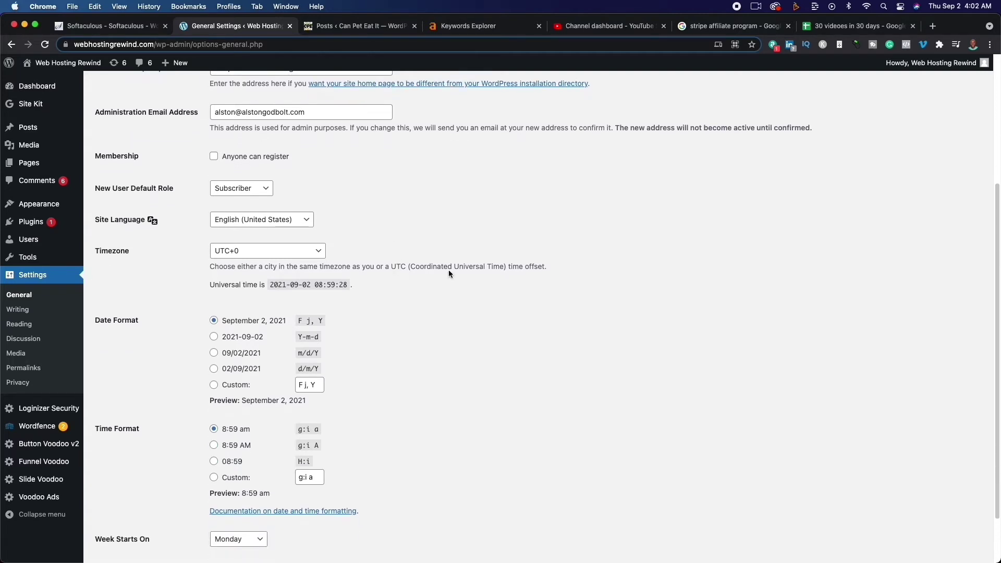
left_click(264, 251)
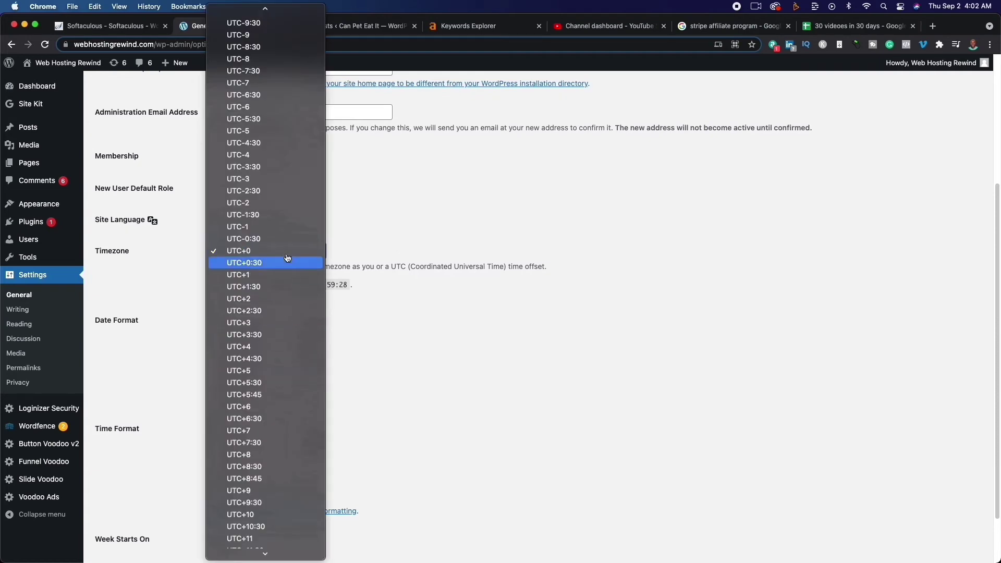
scroll(292, 318, "up", 20)
scroll(294, 322, "down", 2)
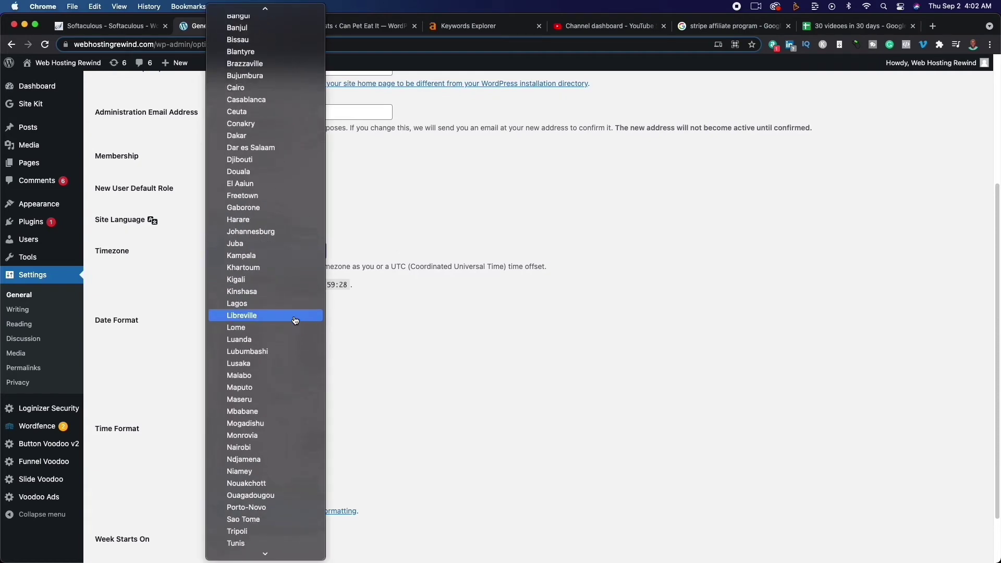
left_click(503, 353)
scroll(476, 364, "down", 1)
scroll(476, 364, "down", 3)
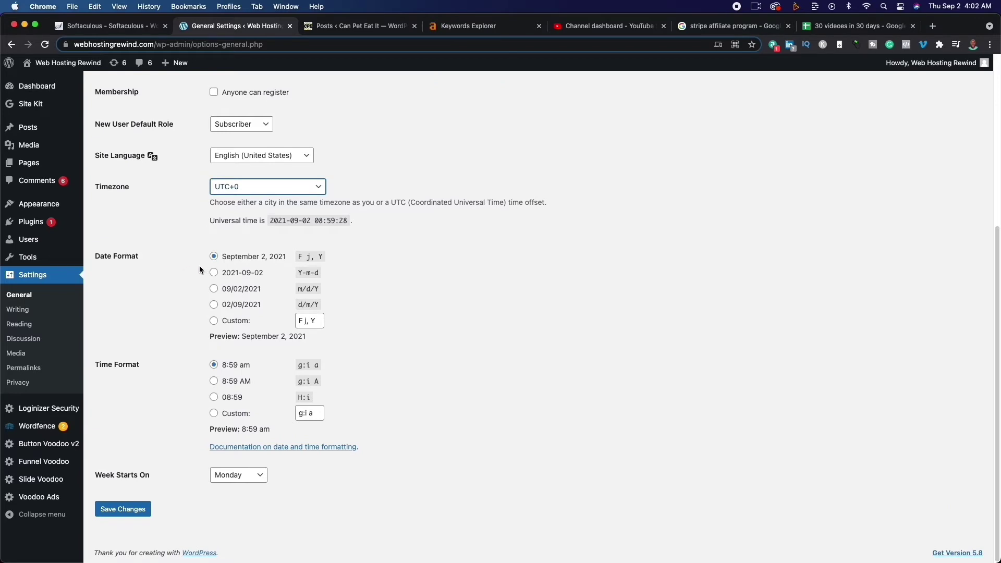
left_click(140, 511)
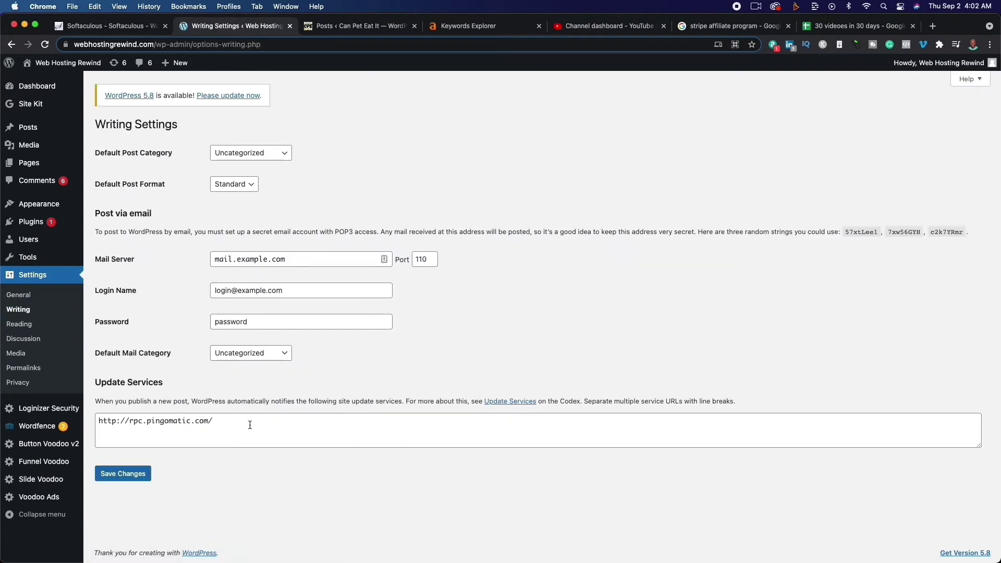
Check the search engine visibility option in the Reading settings and look over the Discussion settings.
left_click(12, 325)
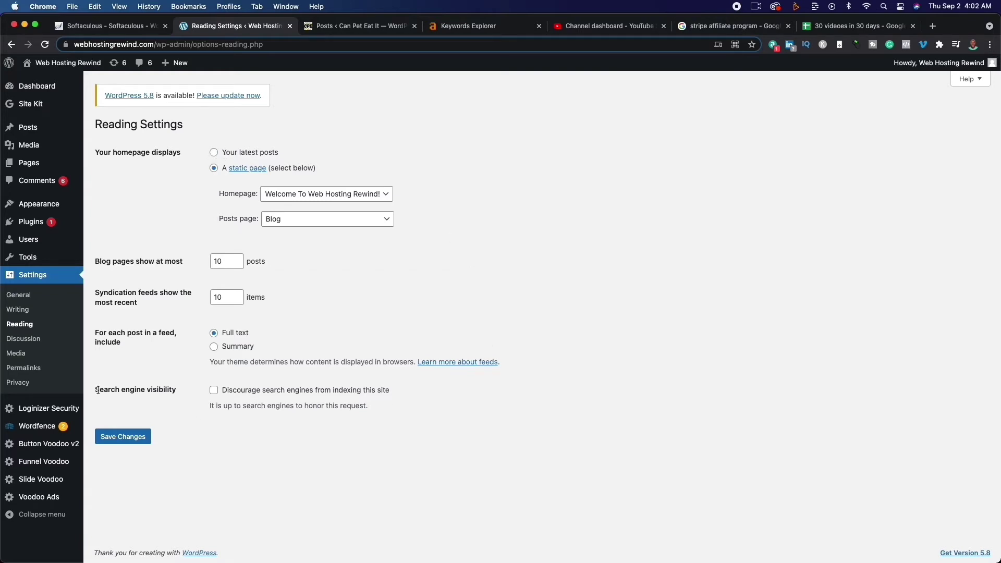
left_click_drag(95, 390, 171, 388)
left_click(16, 339)
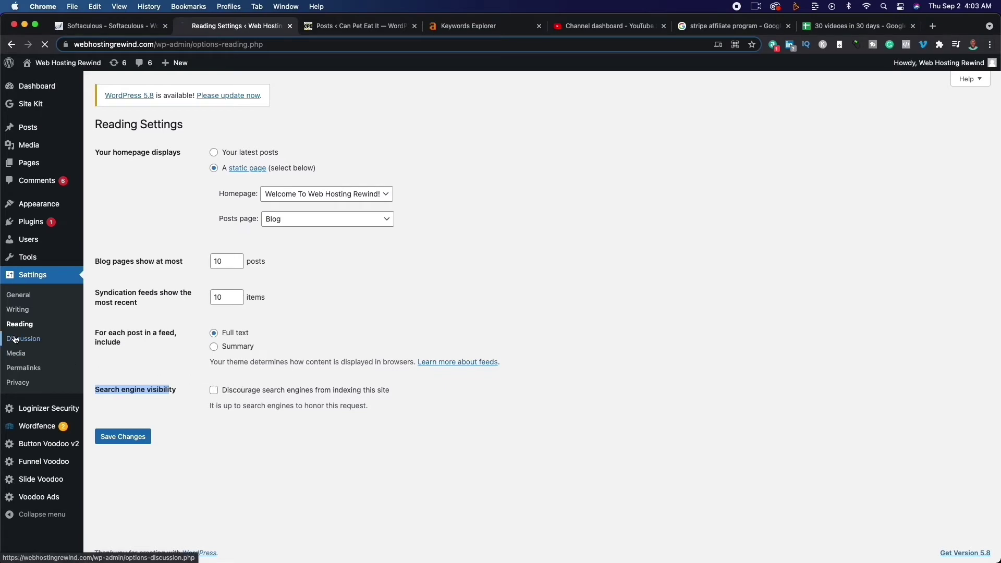
scroll(396, 386, "down", 4)
scroll(387, 419, "up", 3)
scroll(387, 418, "up", 1)
Visit the Media settings and examine the Post name URL structure in the Permalink settings.
left_click(15, 353)
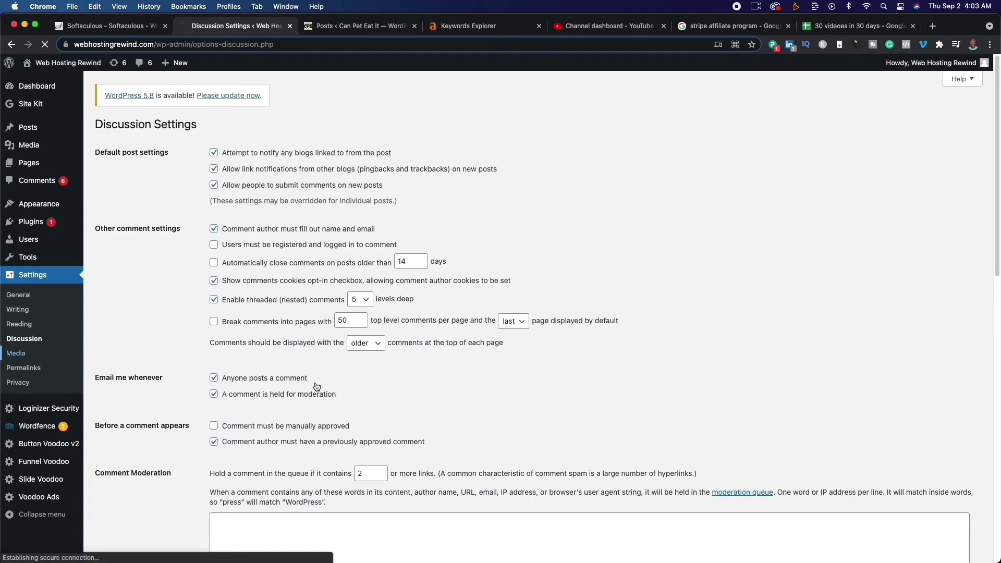
left_click(24, 368)
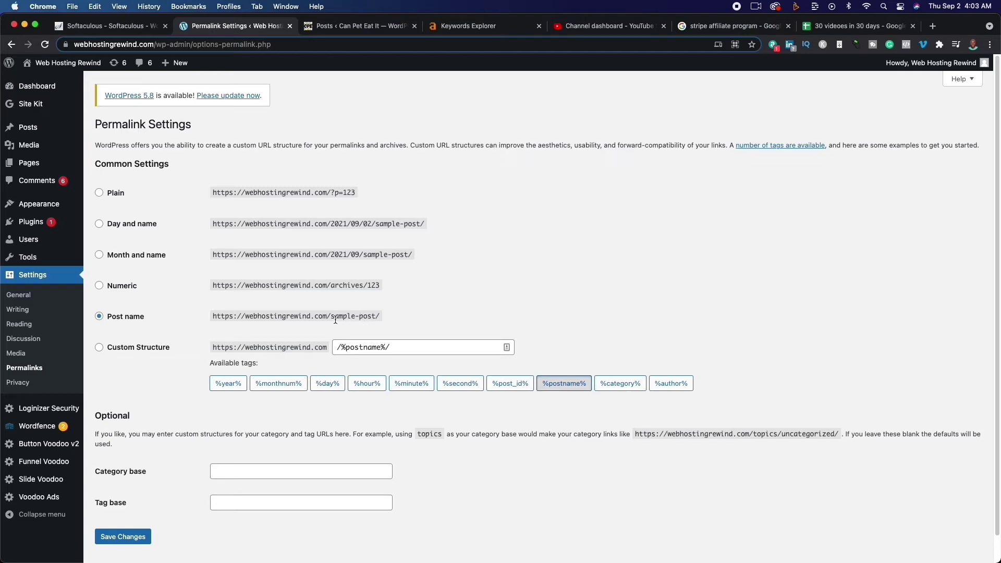
left_click_drag(331, 316, 373, 316)
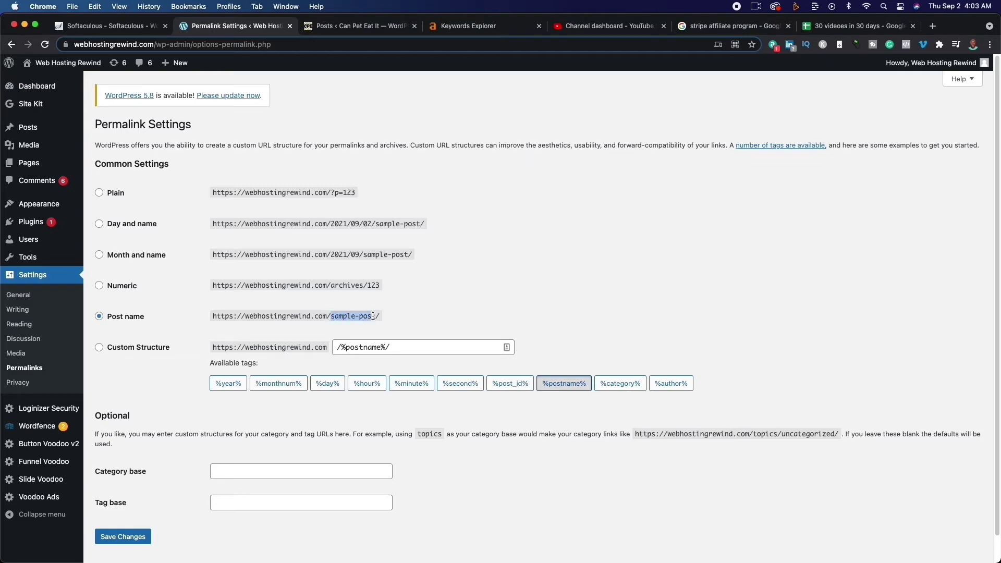
left_click(561, 275)
scroll(273, 344, "down", 1)
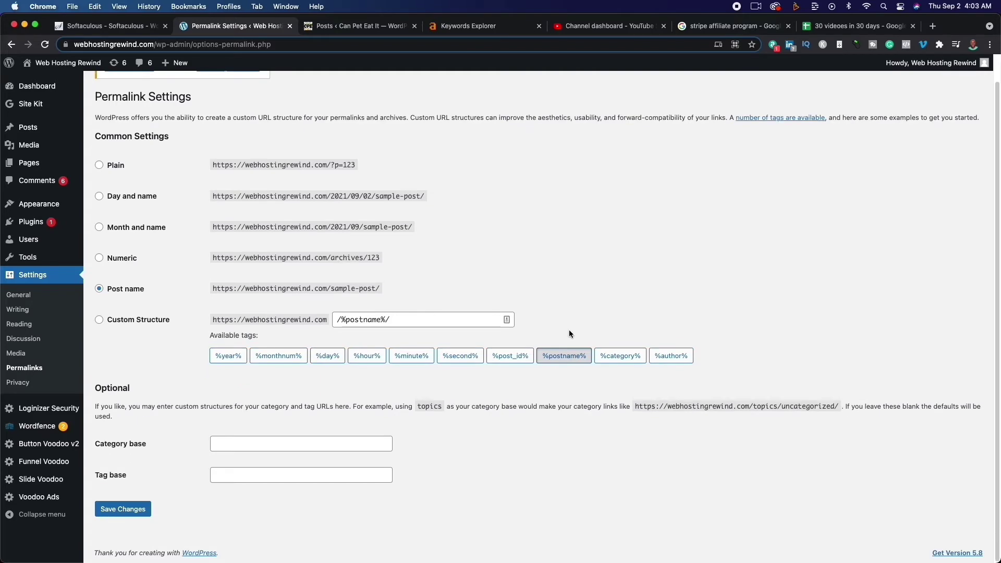
scroll(569, 334, "up", 1)
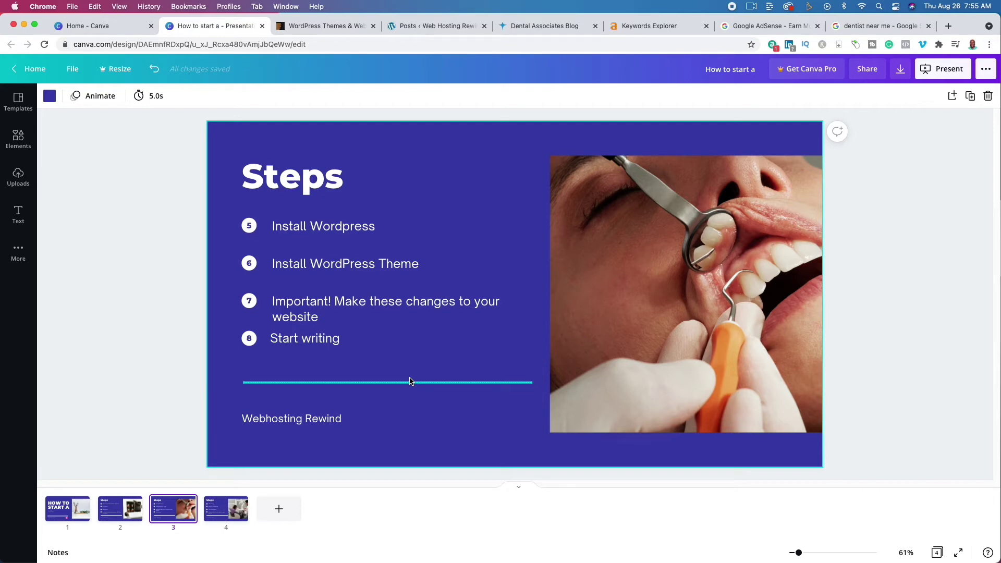
Look at the ThemeForest home page for WordPress themes and at the Dental Associates blog as a design example.
left_click(307, 25)
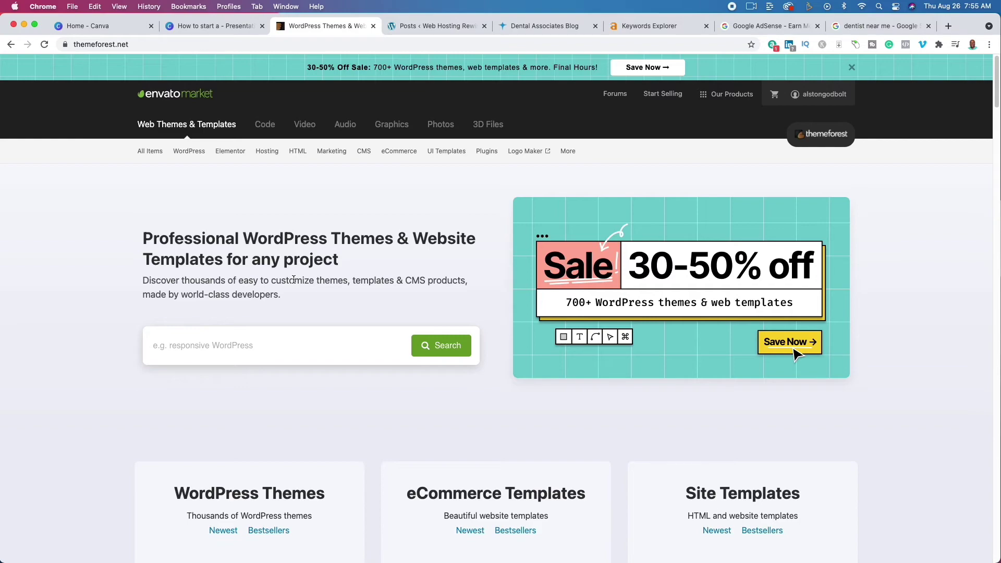
left_click(528, 23)
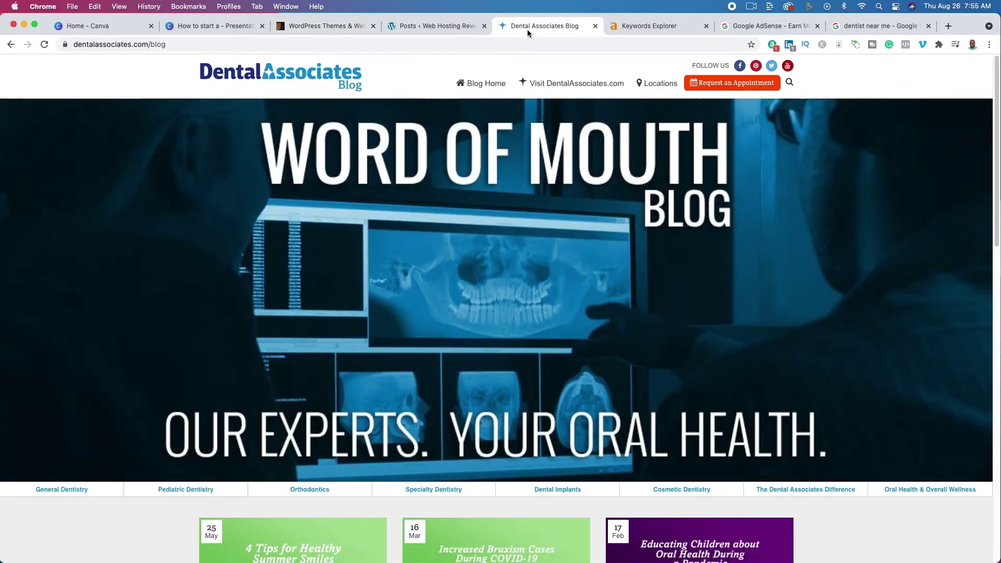
Skim the posts on the Dental Associates blog, and search ThemeForest for "dentist".
scroll(359, 391, "down", 13)
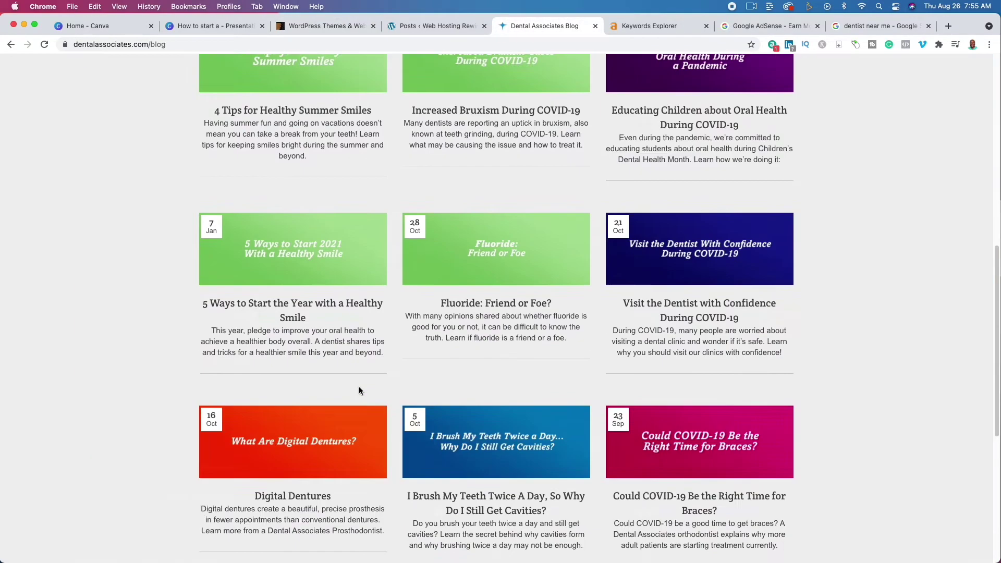
scroll(358, 387, "up", 15)
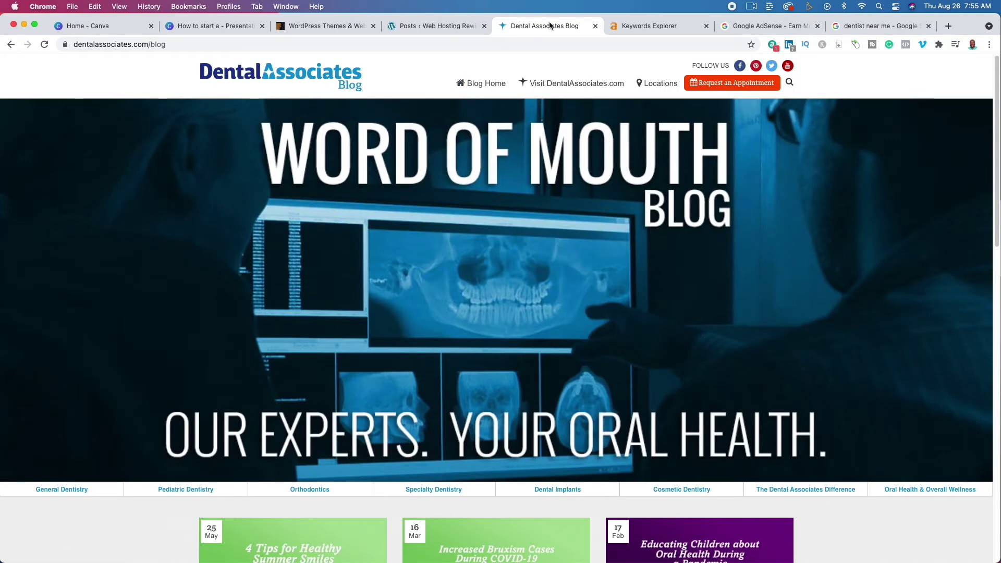
left_click(340, 27)
left_click(307, 345)
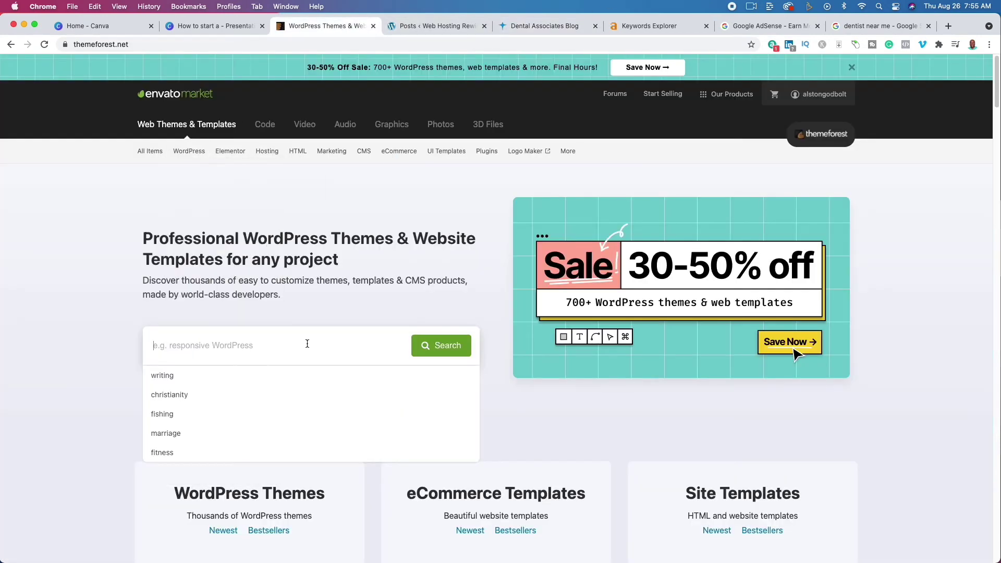
type("=dentist")
key("Return")
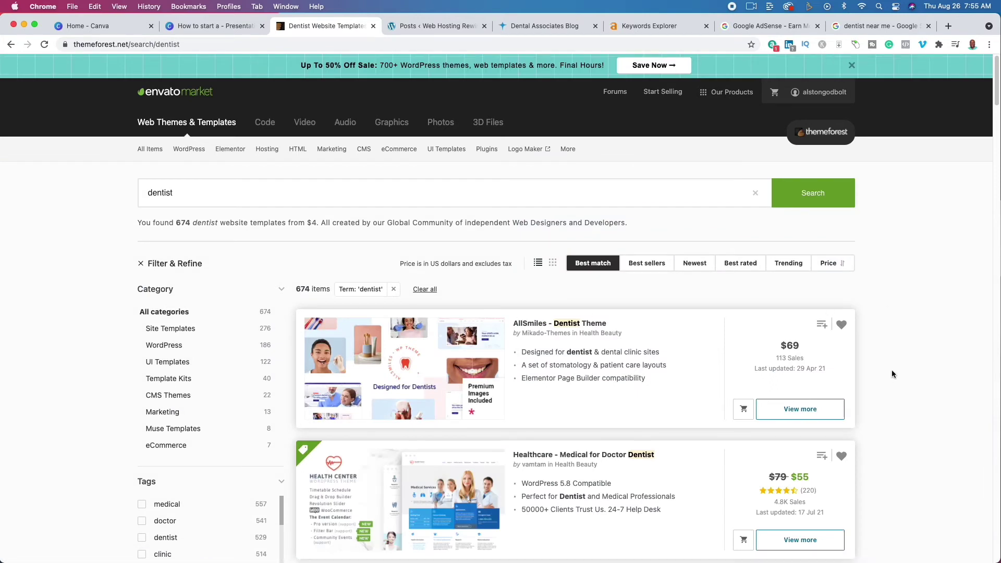
Browse the dentist website templates in the ThemeForest search results and return to the first listings.
scroll(892, 371, "down", 5)
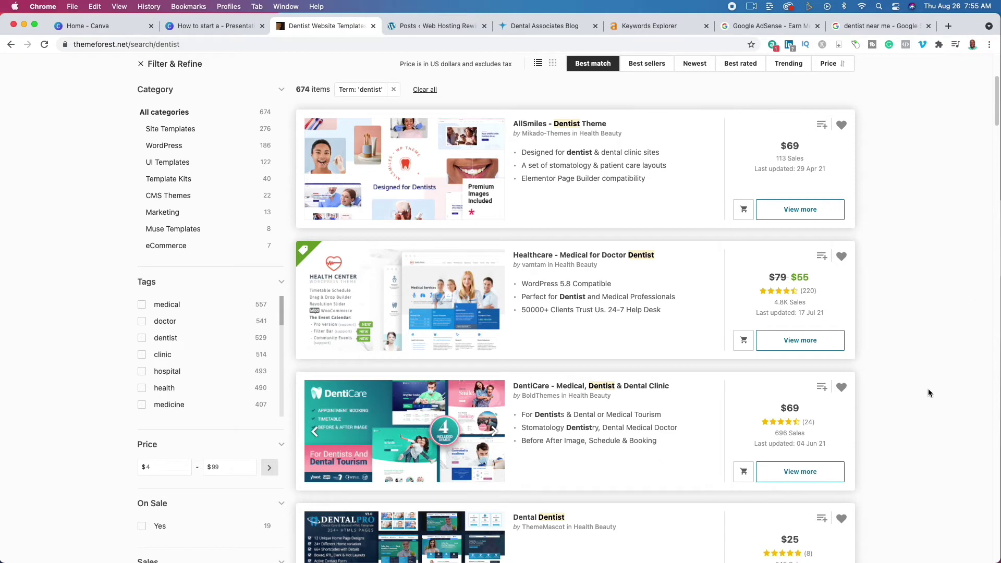
scroll(917, 389, "down", 3)
scroll(909, 390, "down", 2)
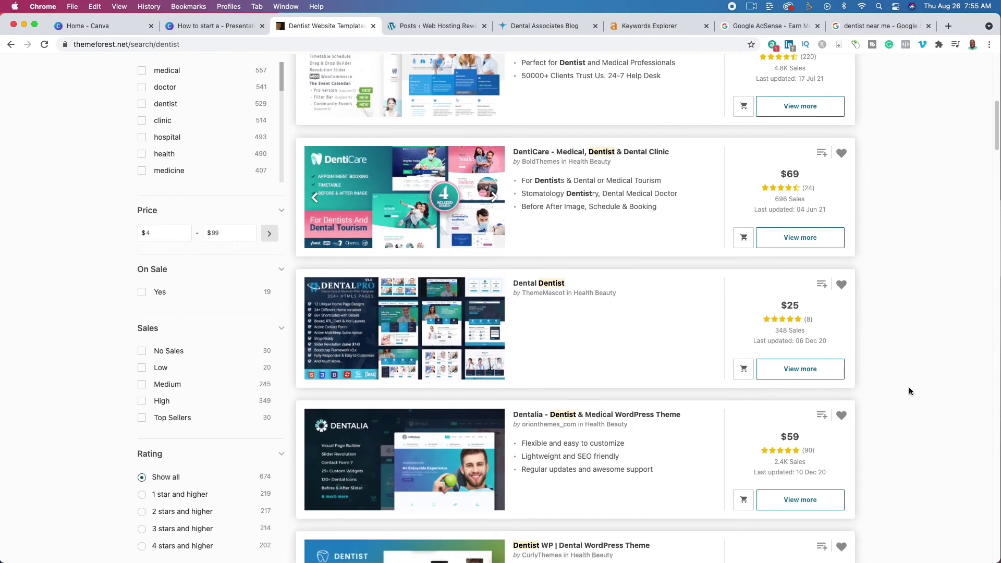
scroll(909, 389, "down", 5)
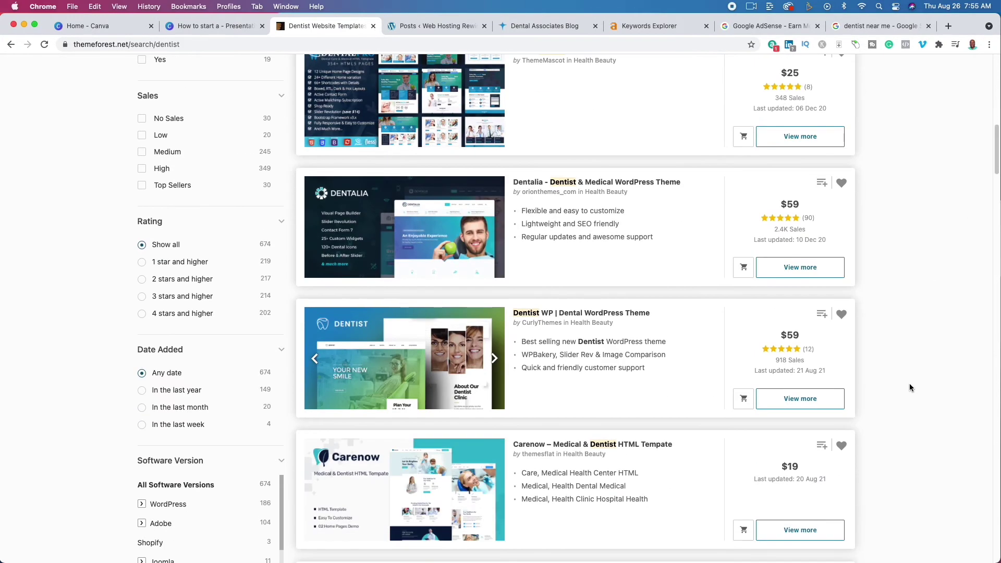
scroll(907, 389, "up", 10)
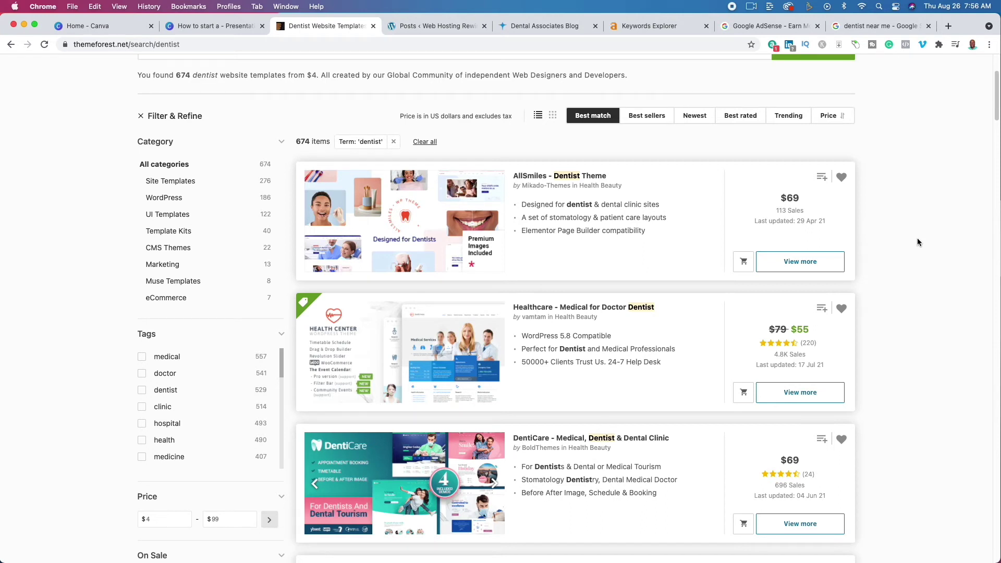
Switch to the WordPress site's admin and bring up the form for uploading a new theme in .zip format.
left_click(447, 25)
left_click(36, 86)
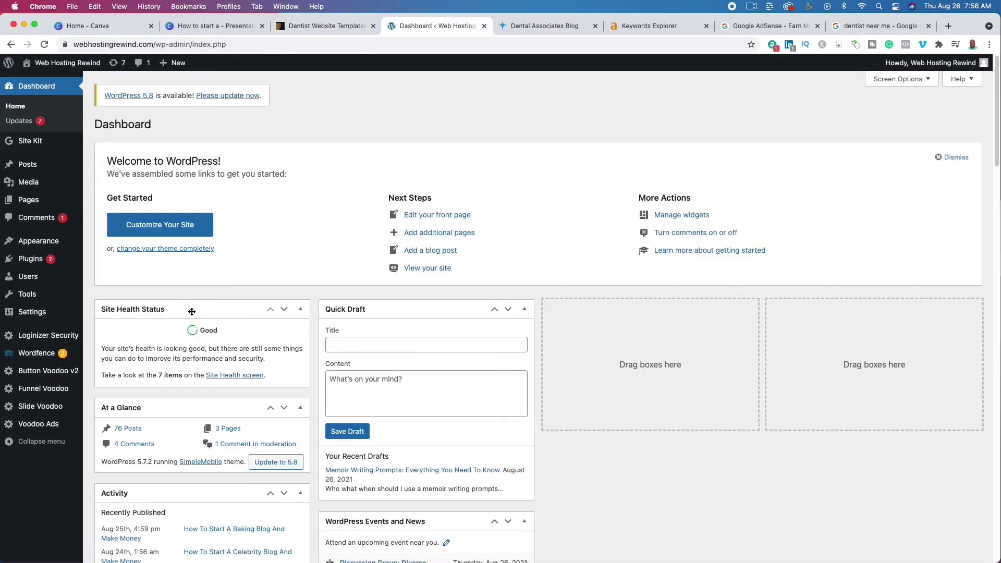
mouse_move(31, 243)
left_click(102, 245)
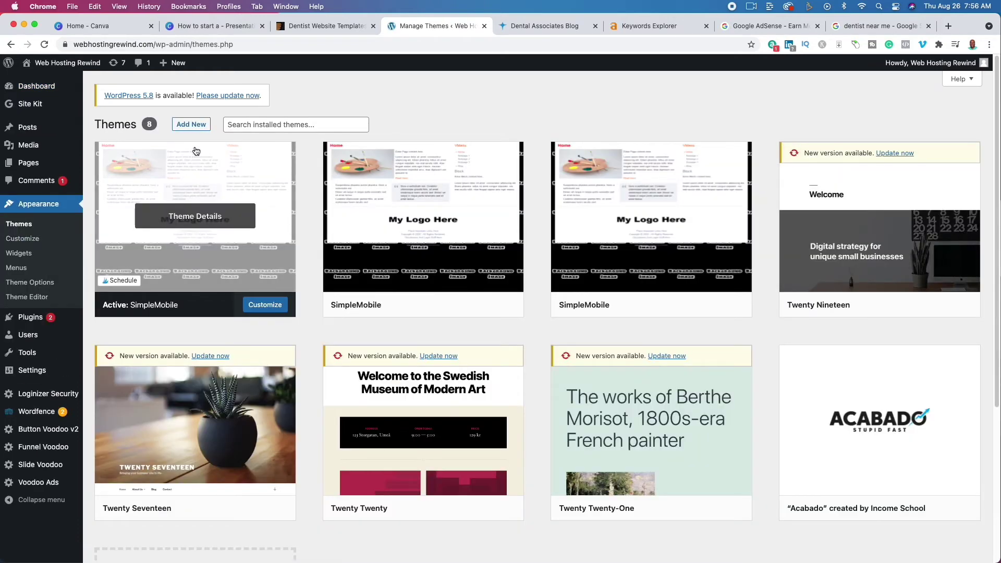
left_click(191, 125)
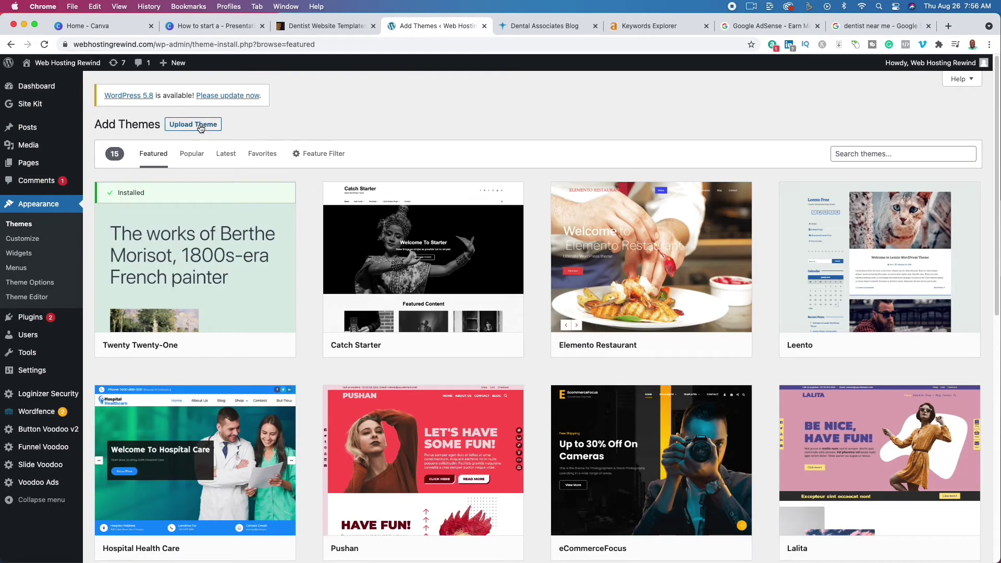
left_click(200, 128)
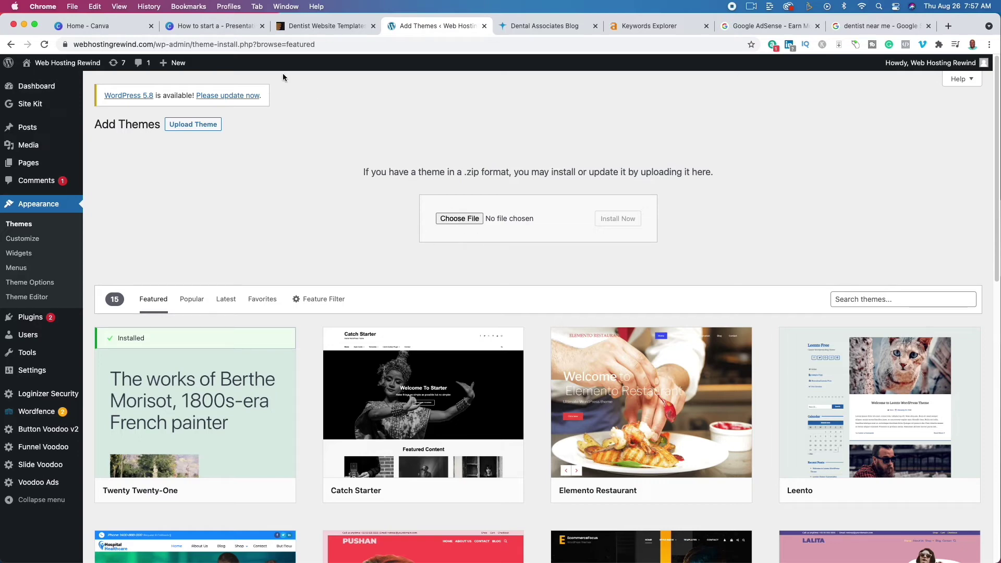
Check the Steps slide in the Canva presentation, and start a new post in WordPress.
left_click(231, 29)
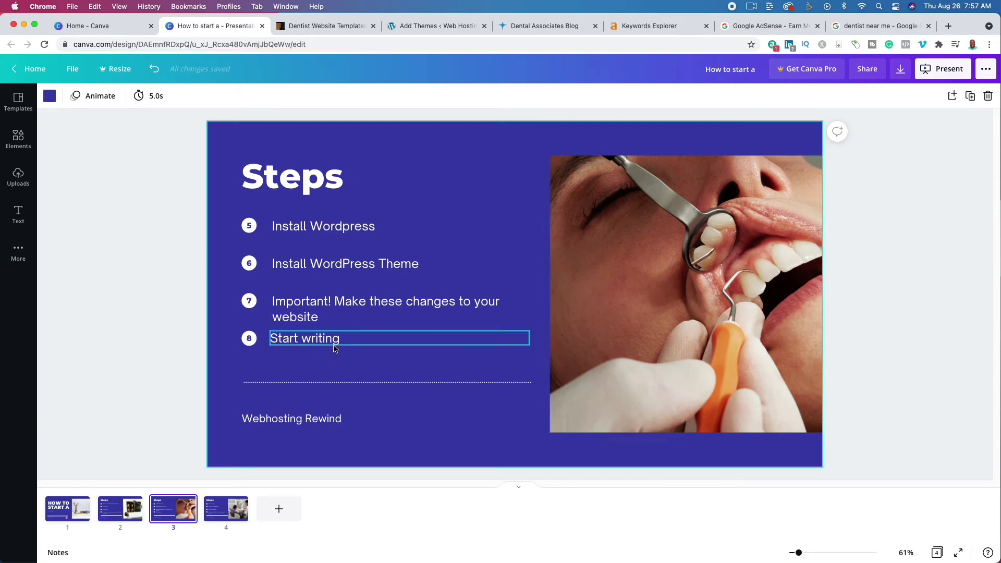
left_click(442, 26)
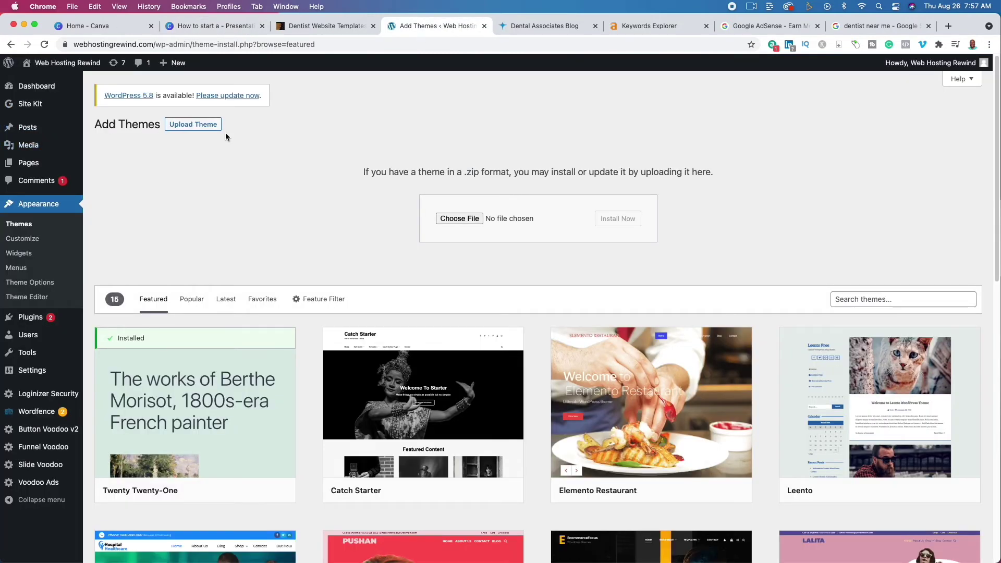
left_click(34, 135)
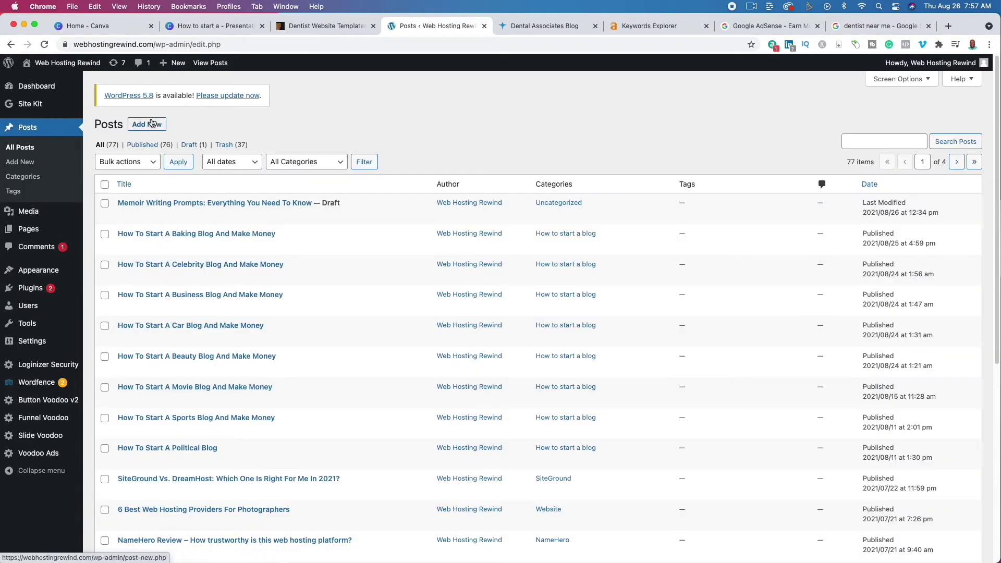
left_click(151, 123)
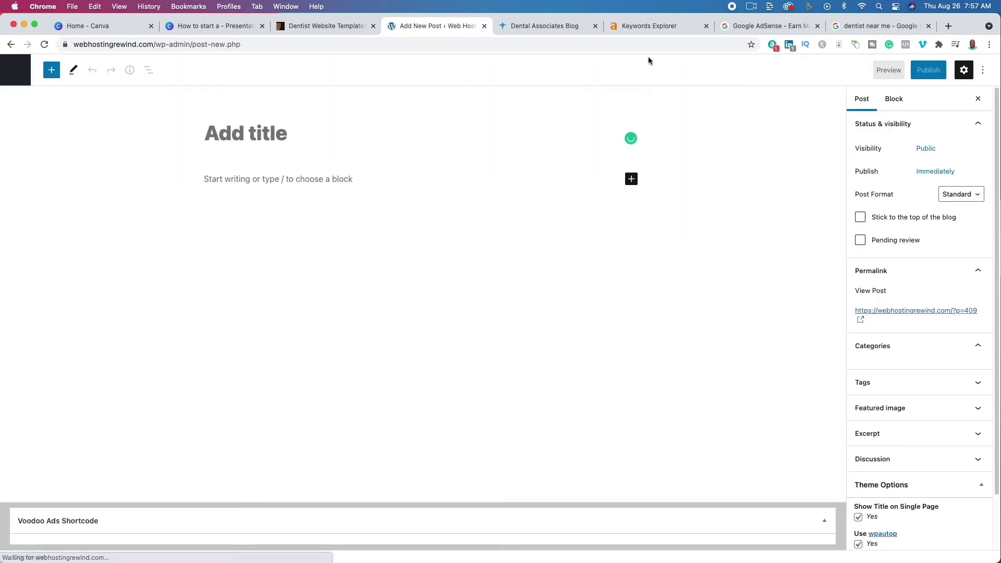
Copy the keyword "how much are dental implants" from Ahrefs Keywords Explorer into the new WordPress post's title.
left_click(650, 30)
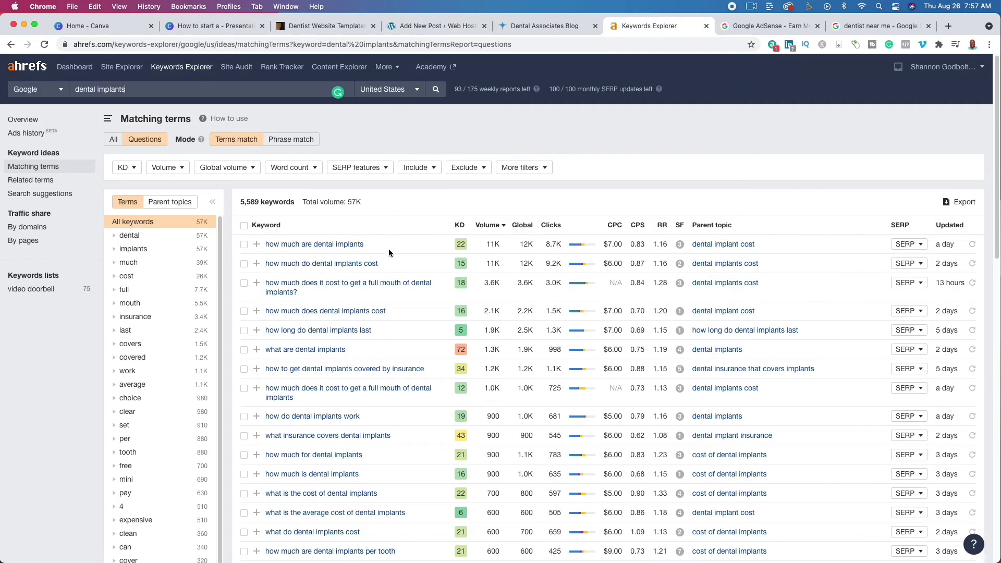
left_click_drag(384, 245, 266, 247)
key("super+c")
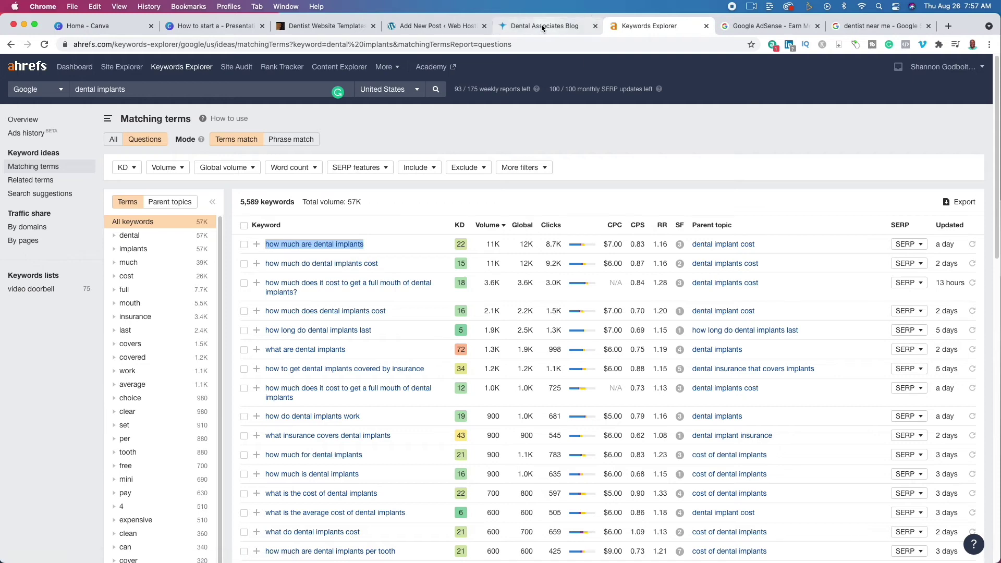
left_click(523, 30)
left_click(434, 25)
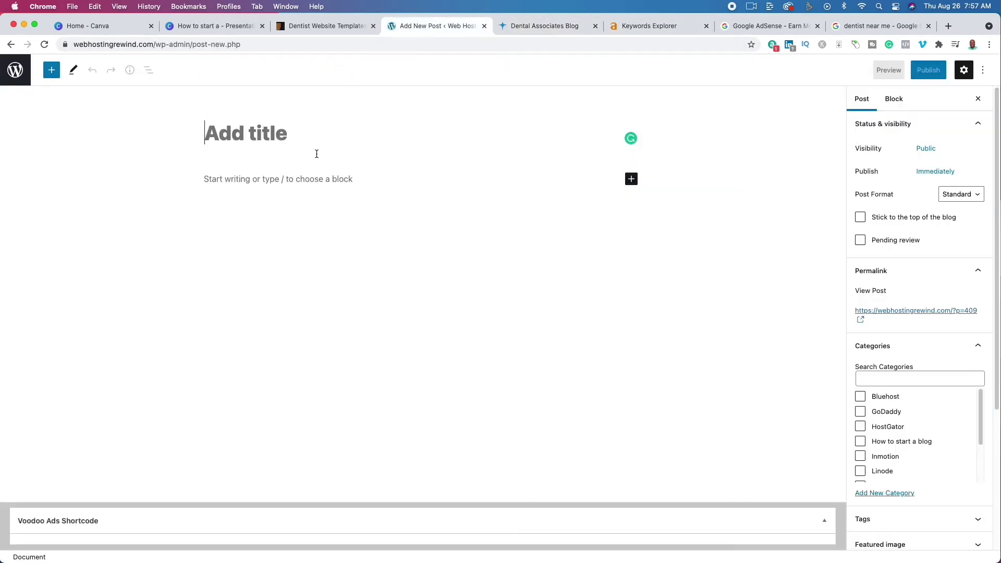
left_click(297, 133)
key("super+v")
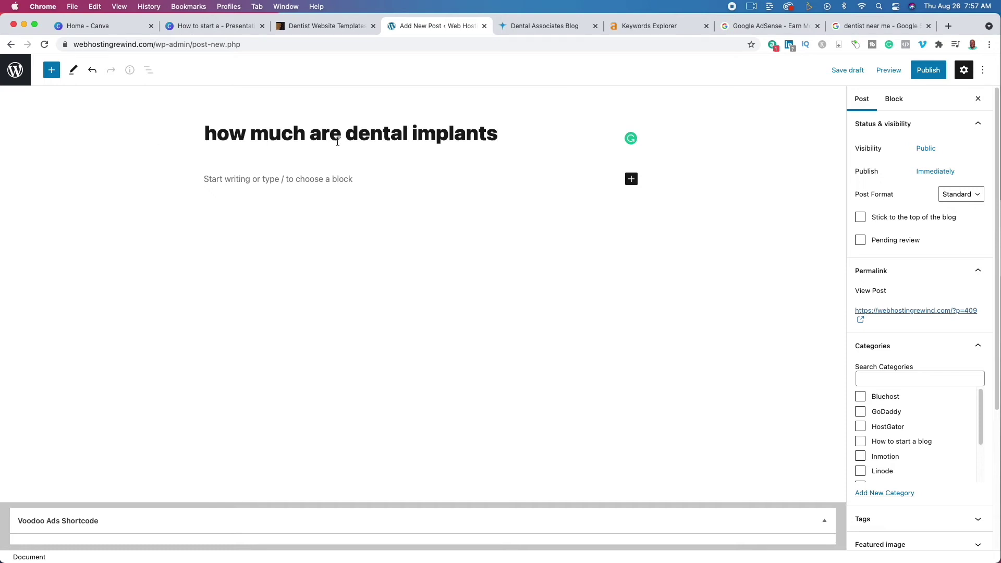
Capitalize each word of the post title so it reads "How Much Are Dental Implants".
left_click(205, 135)
left_click_drag(205, 135, 261, 138)
type("How M")
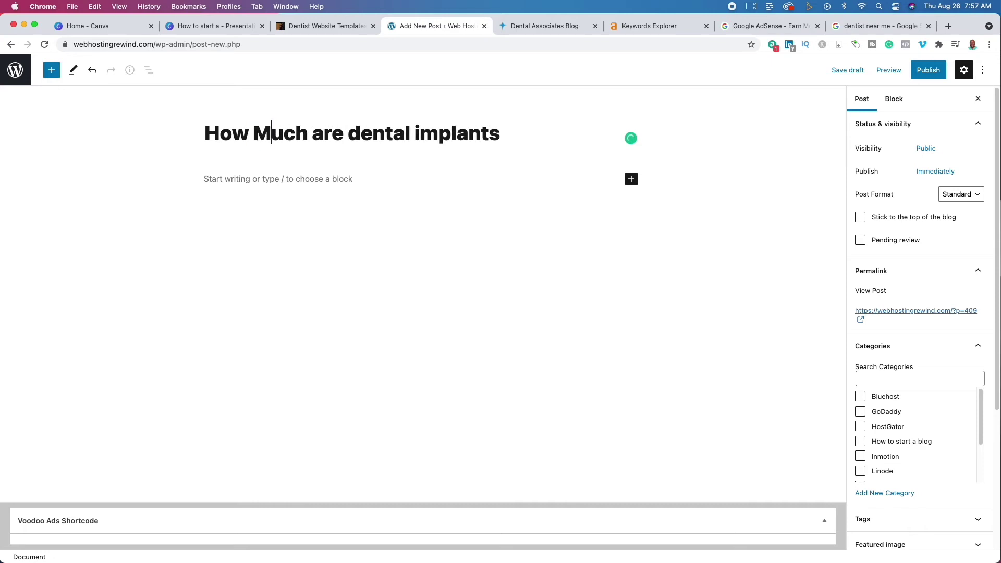
left_click_drag(312, 137, 357, 138)
type("Are ")
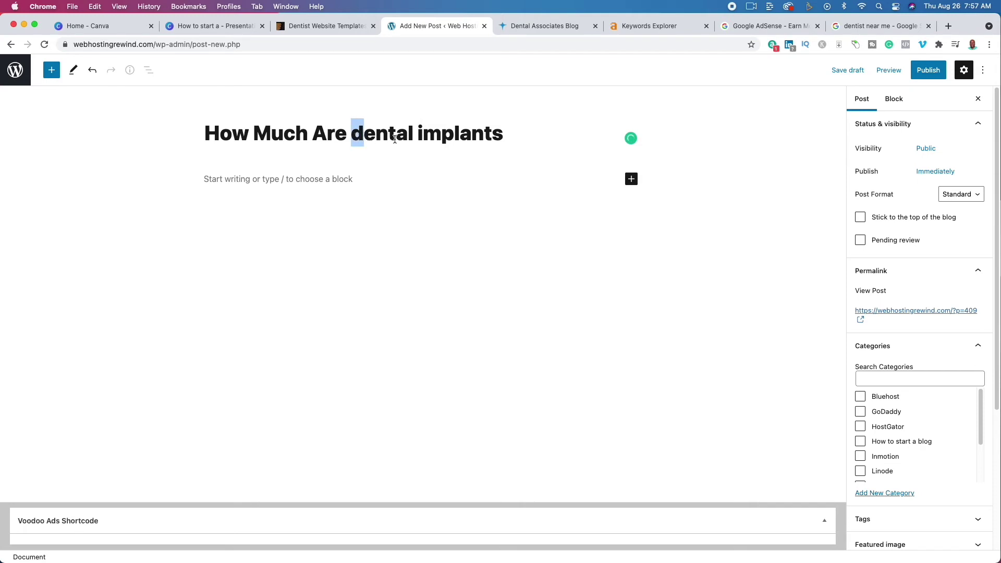
type("D")
left_click_drag(422, 137, 420, 138)
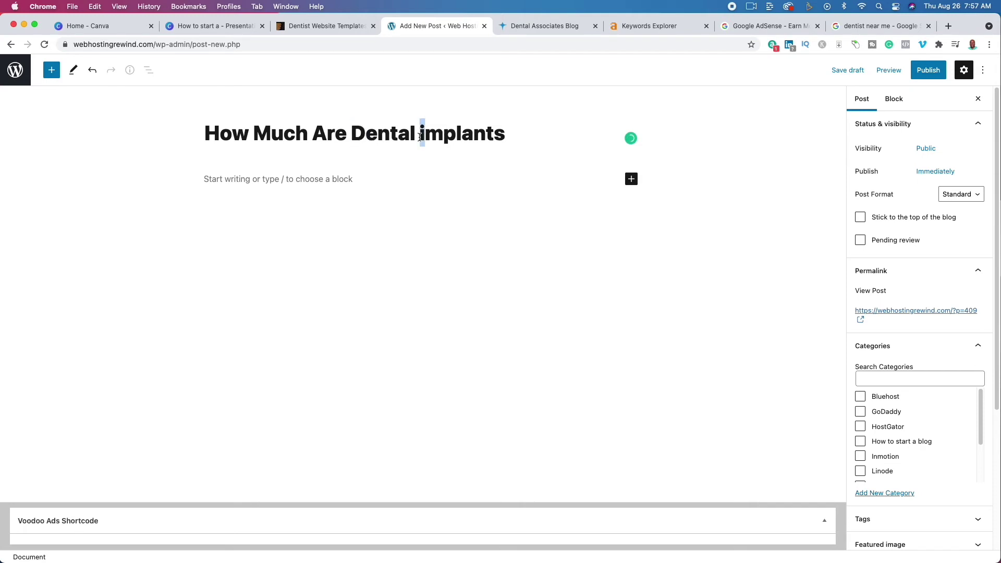
type("I")
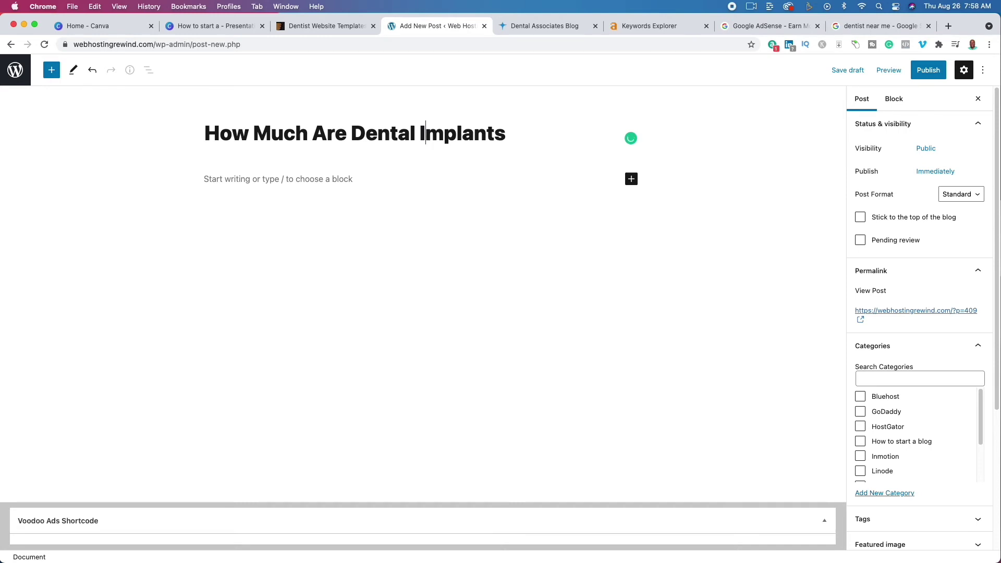
Outline the post body with separate paragraphs reading "How", "what", "when", "where", "why" and "how".
left_click(325, 180)
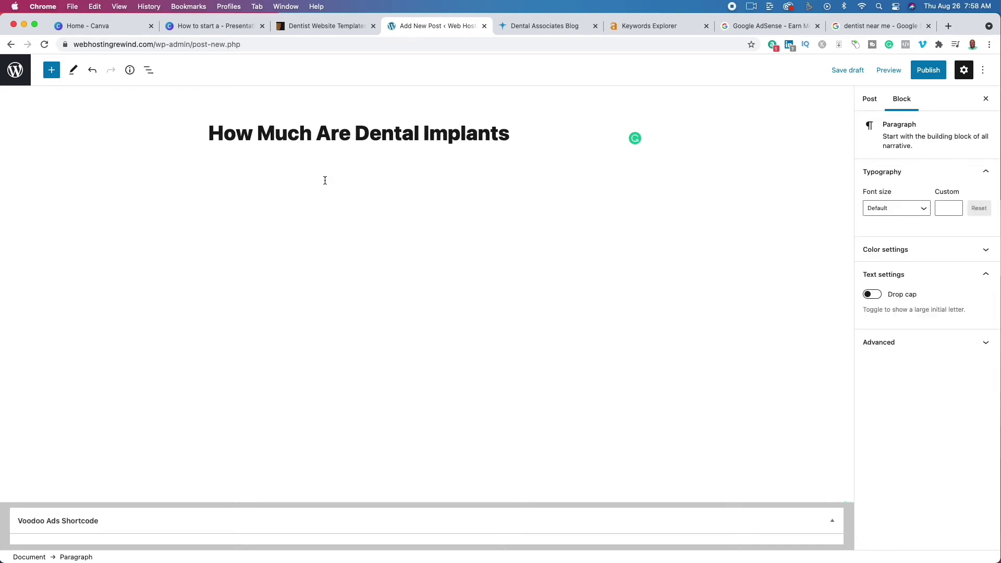
type("How")
key("Return")
type("what when where")
key("Return")
type("wh")
type("how")
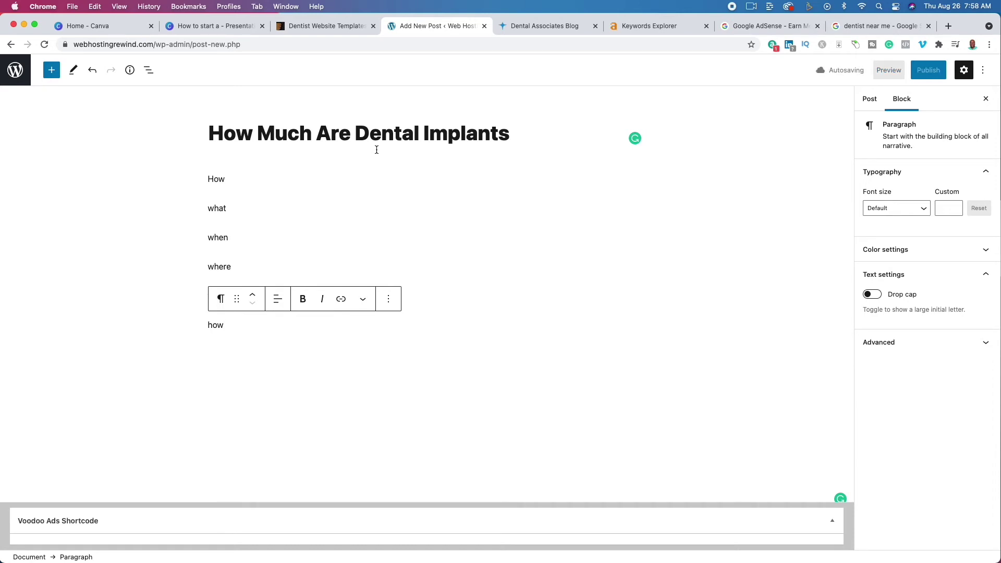
Extend the "what" paragraph to "what needs to be considered when dertmining the cost of dental implants".
left_click(244, 204)
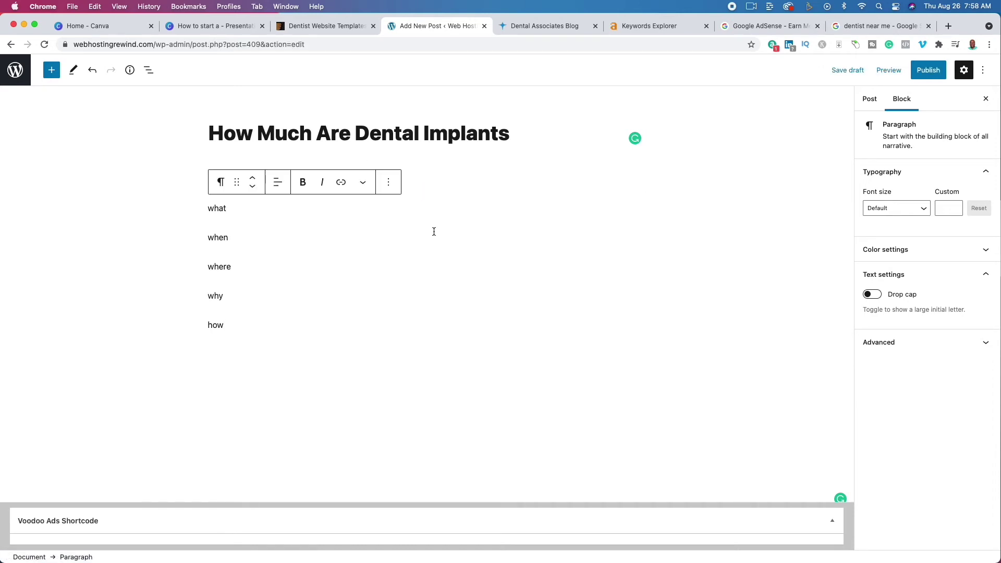
type("needs ")
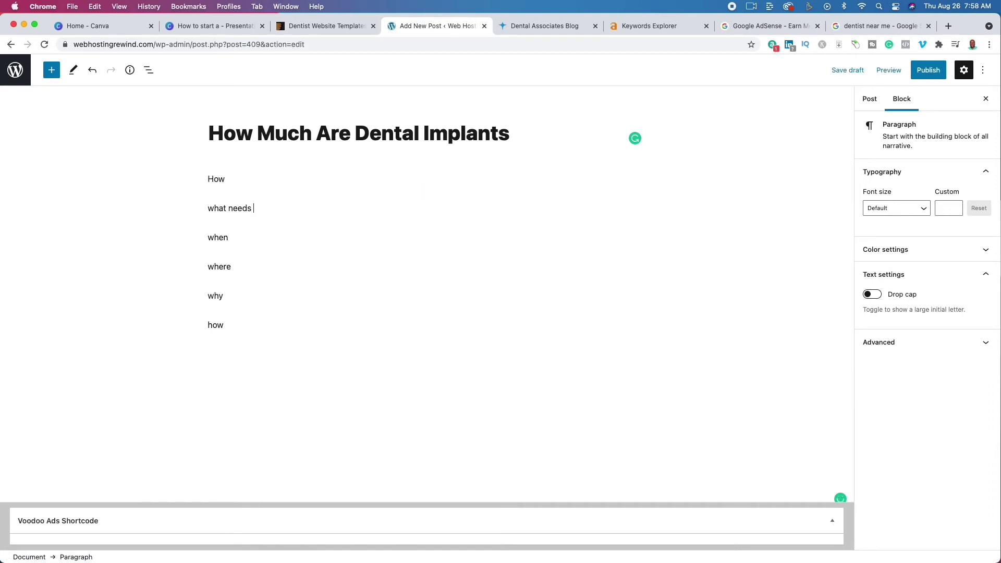
type("to be considered when dertmining")
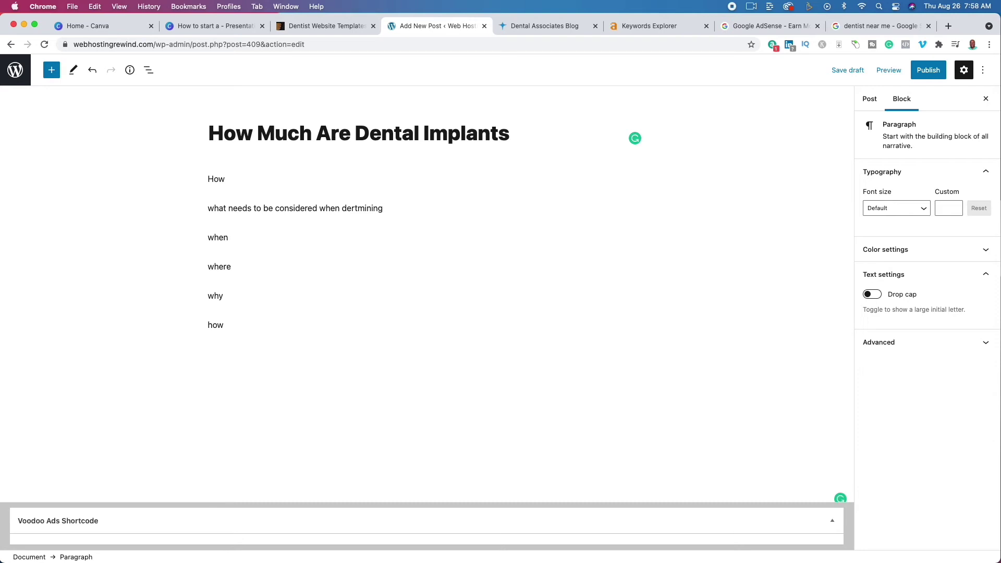
type("the cost of dental impl")
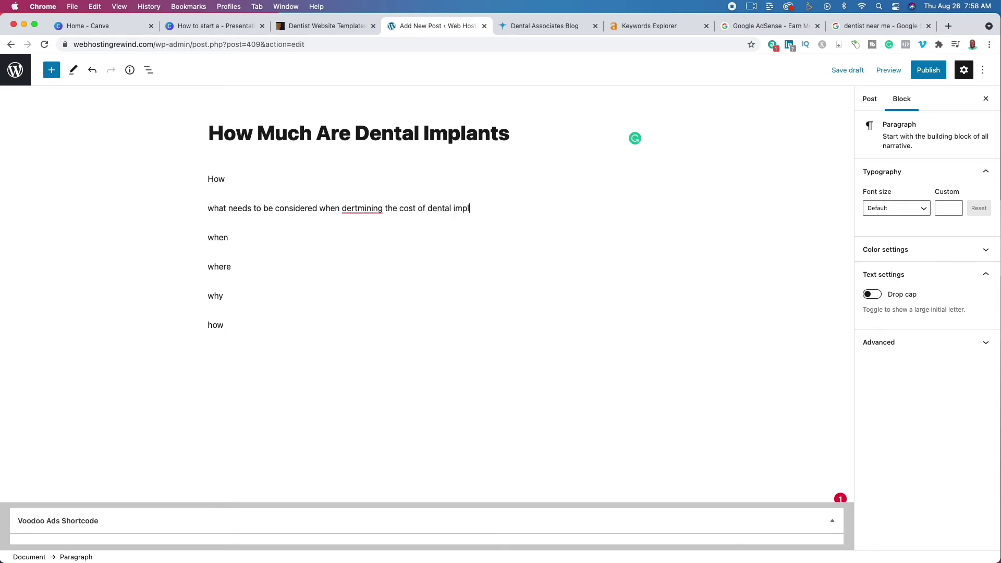
type("ants")
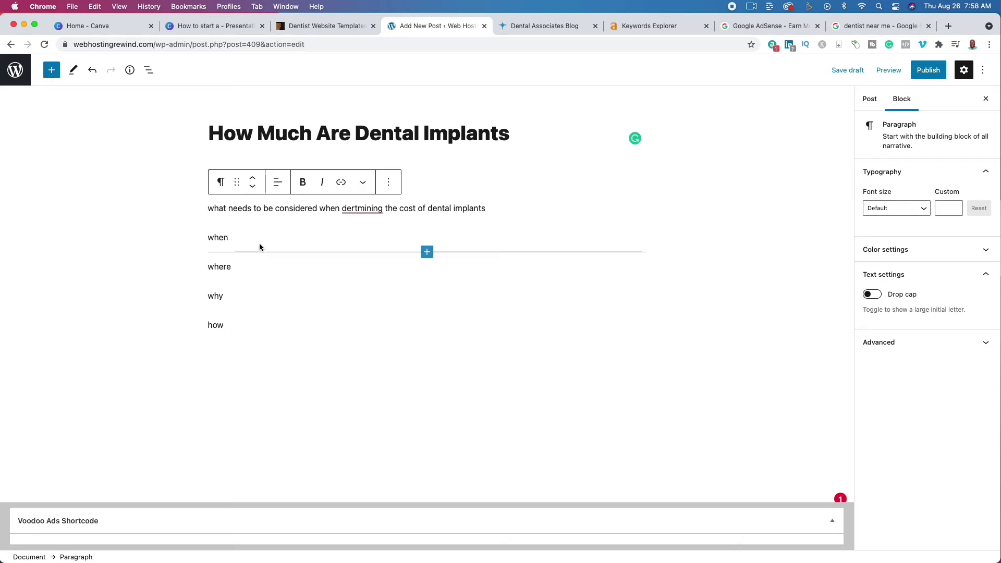
Extend the "when" paragraph to "when does the cost increase" and the "why" paragraph to "why are dental impants so expensive".
left_click(358, 255)
type("doe")
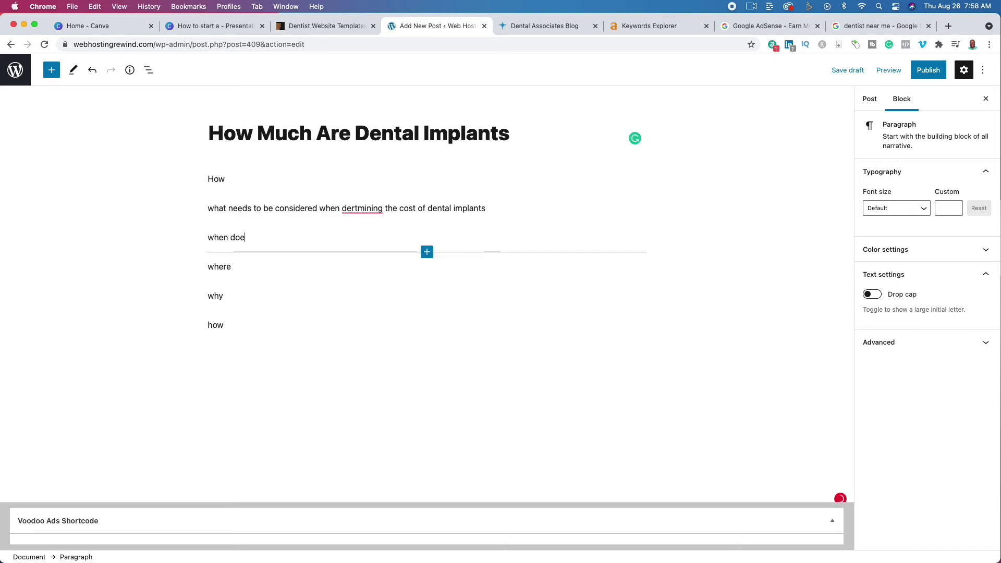
type("s the cost increase")
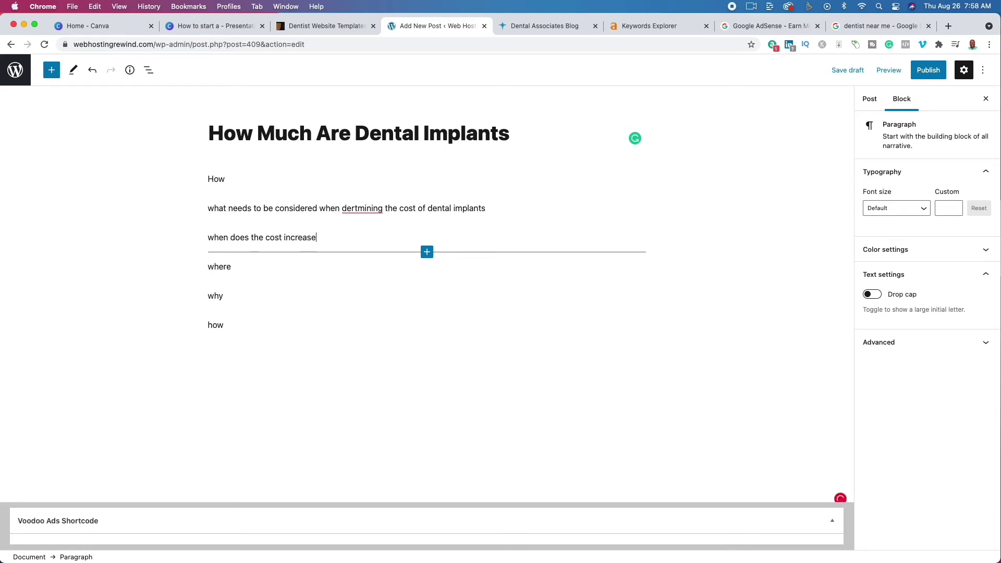
left_click(274, 295)
type("are dental impa")
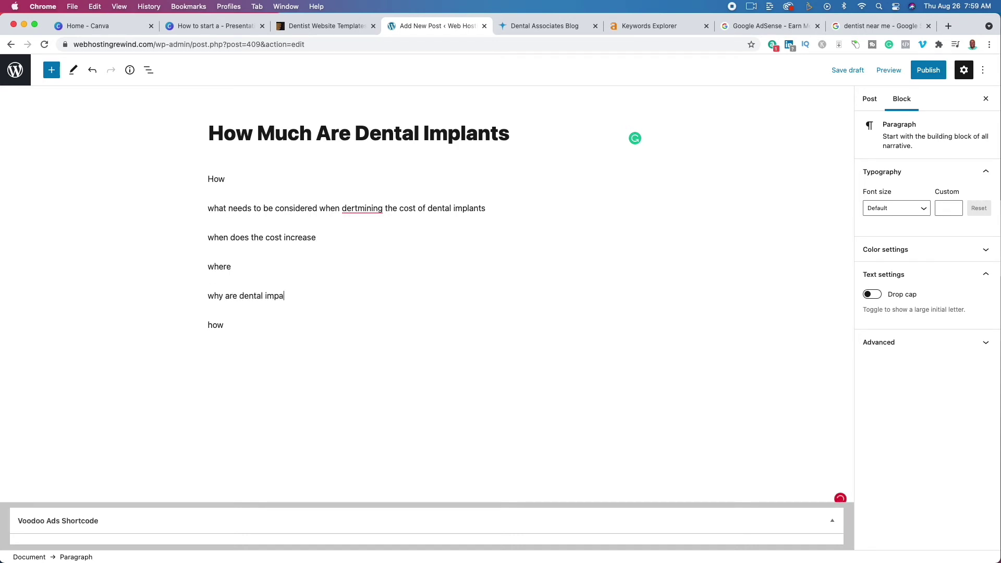
type("nts so expensive")
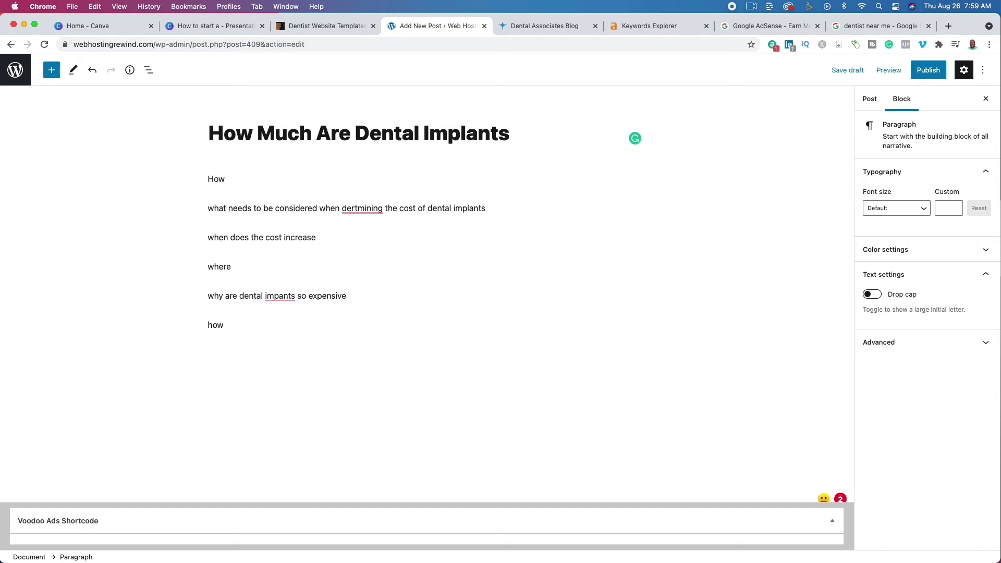
Extend the last "how" paragraph to "how to decide of dental impalents are right for you".
type("to dec")
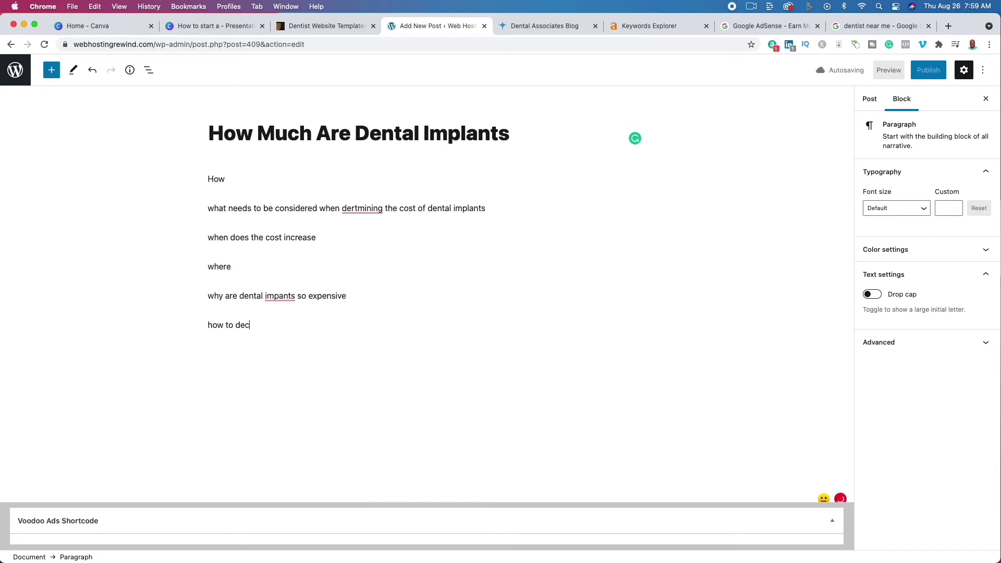
type("ide of den")
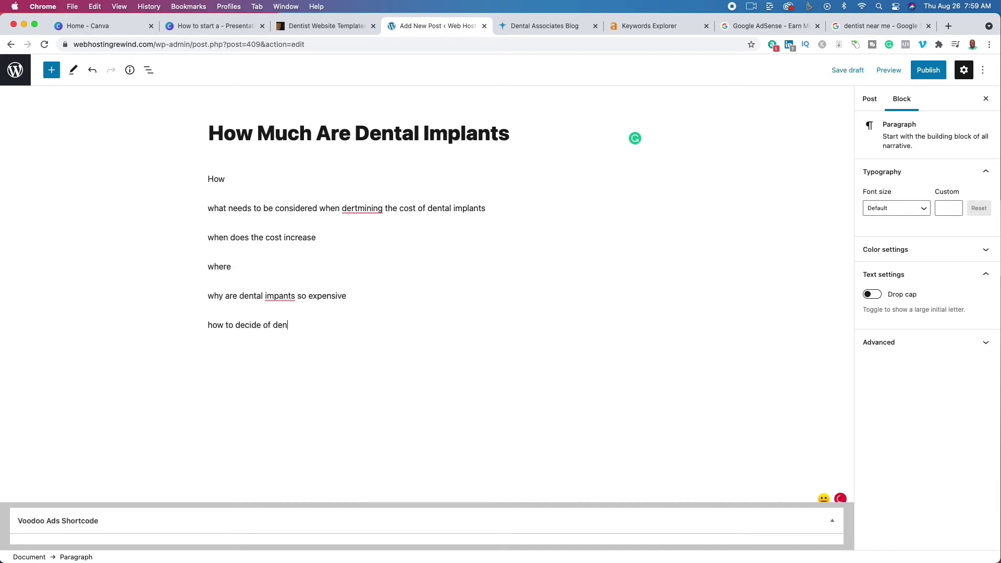
type("tal impalents are ")
type("f")
type("ight for you")
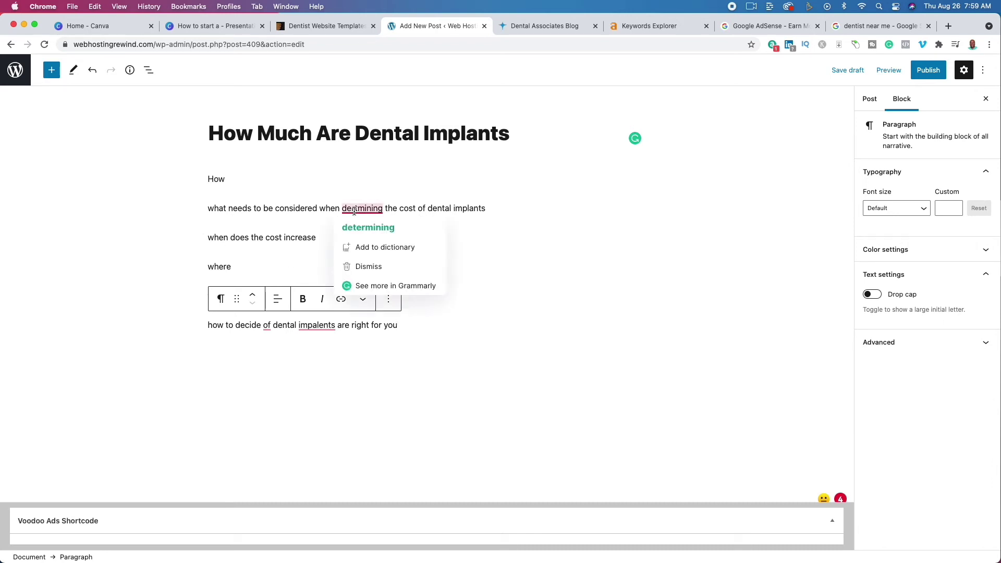
Correct "dertmining" to "determining" in the "what" paragraph and turn that paragraph into a heading.
left_click(364, 224)
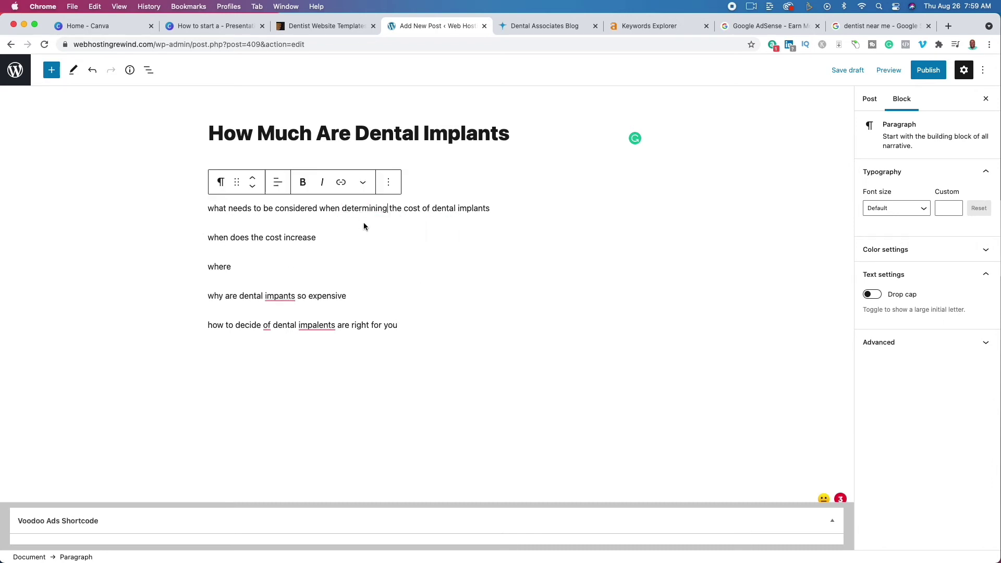
triple_click(412, 209)
left_click(222, 183)
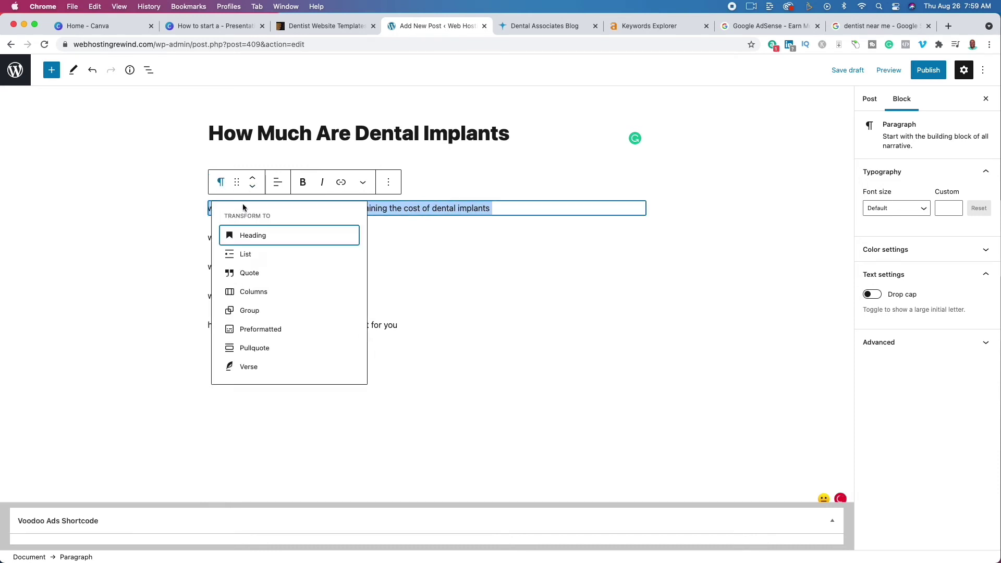
left_click(242, 233)
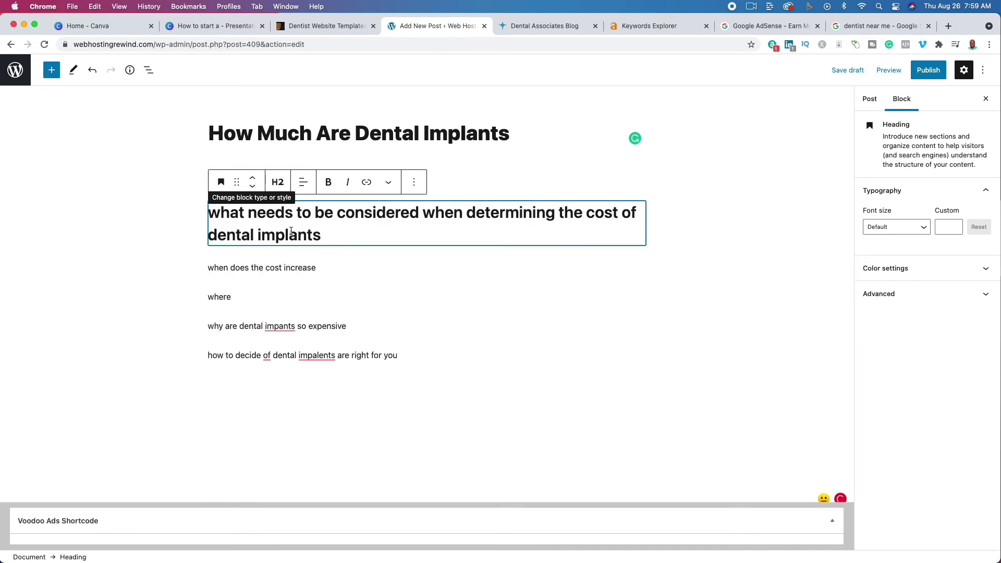
Add a paragraph below the "what" heading reading "Here are some things you should consider when buying dental implents".
triple_click(347, 140)
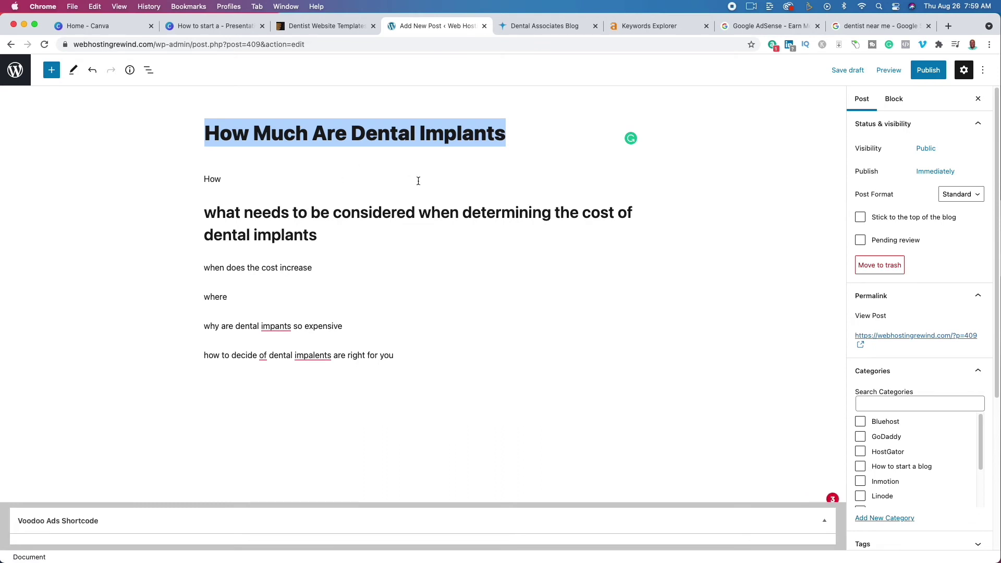
double_click(401, 216)
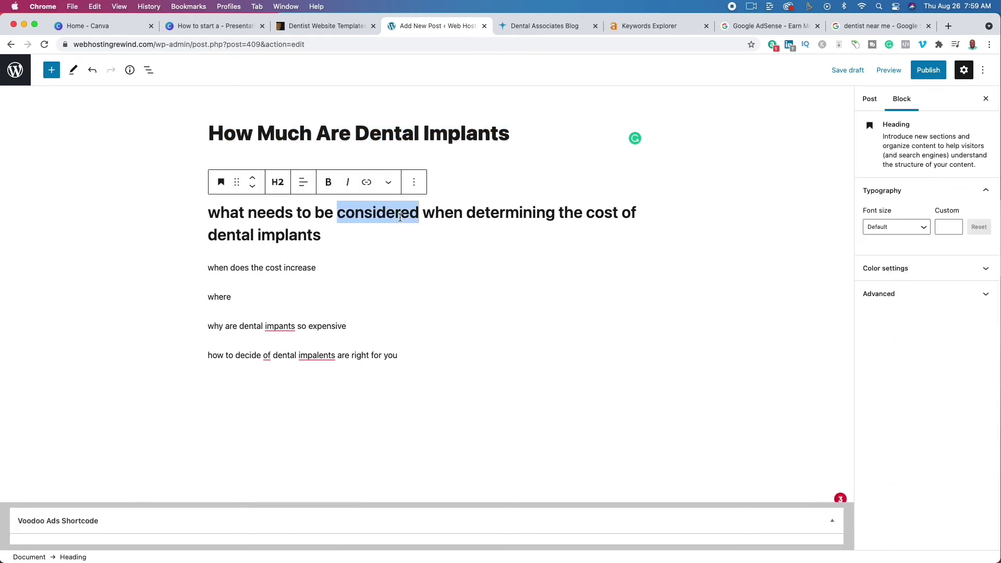
left_click(389, 241)
key("Return")
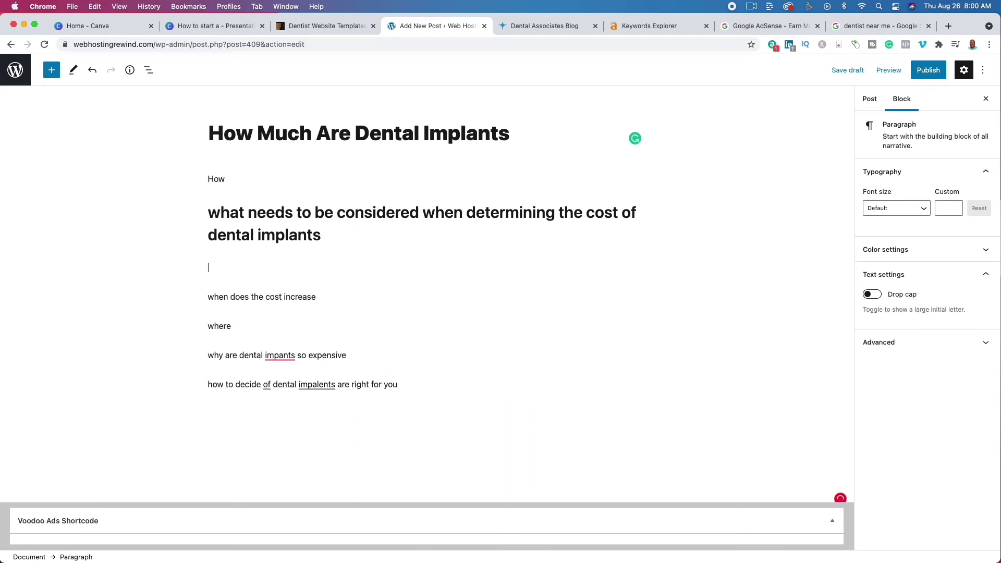
type("Here are some things you should consider weh")
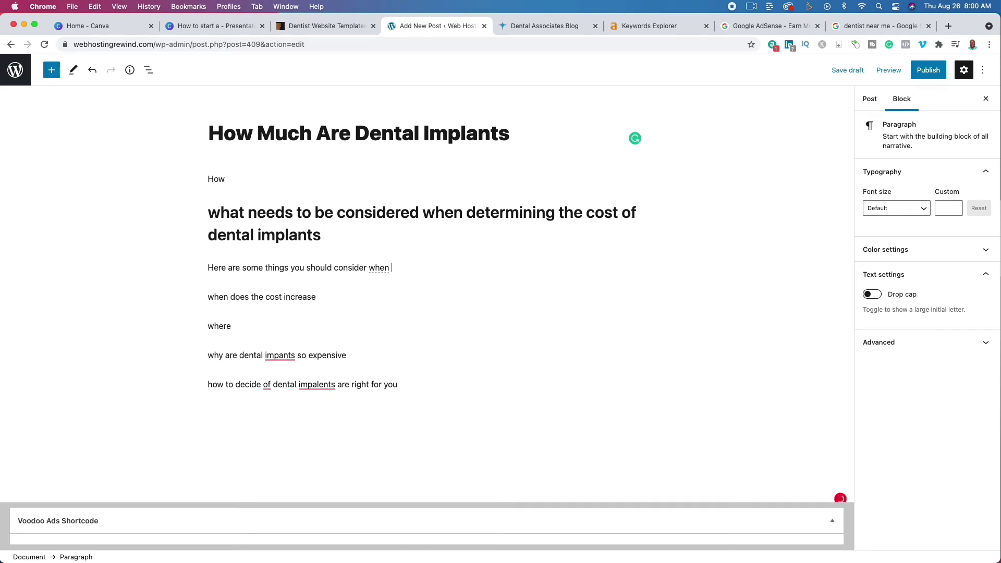
type(" buying dental implents")
Search Google for the copied post title and open the Dental Depot result, blocking its location request.
triple_click(284, 138)
key("super+c")
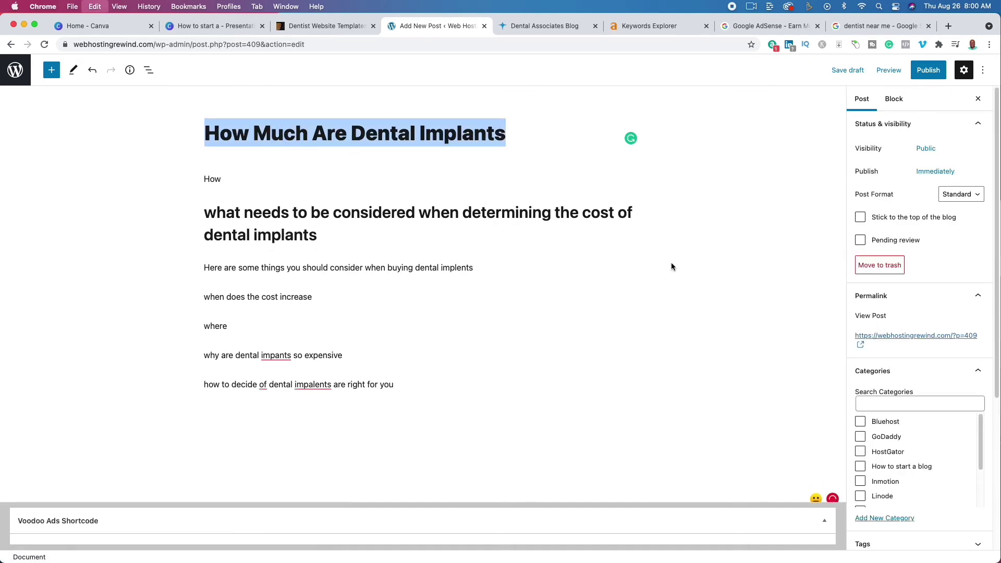
left_click(875, 27)
left_click(664, 48)
key("super+v")
key("Return")
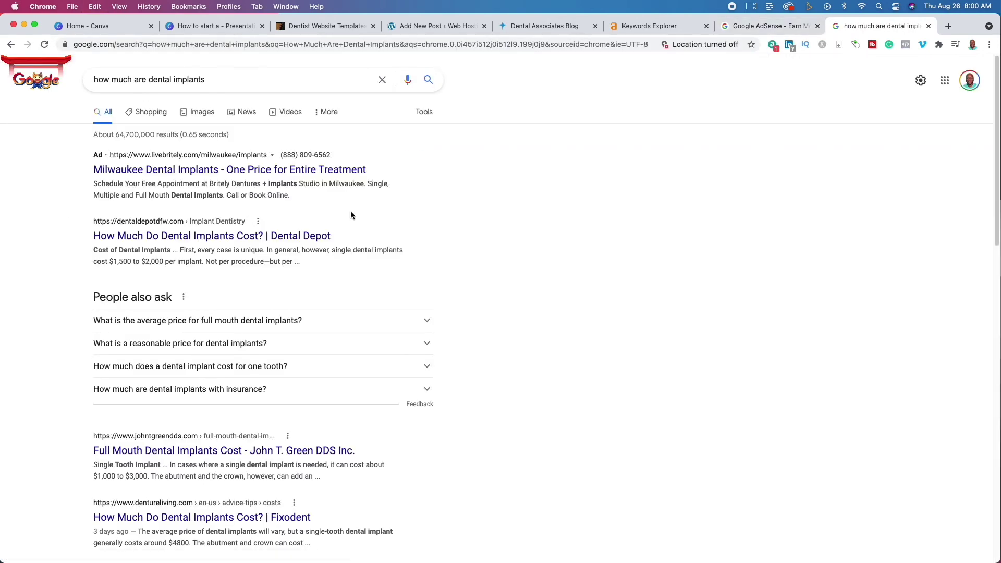
left_click(275, 237)
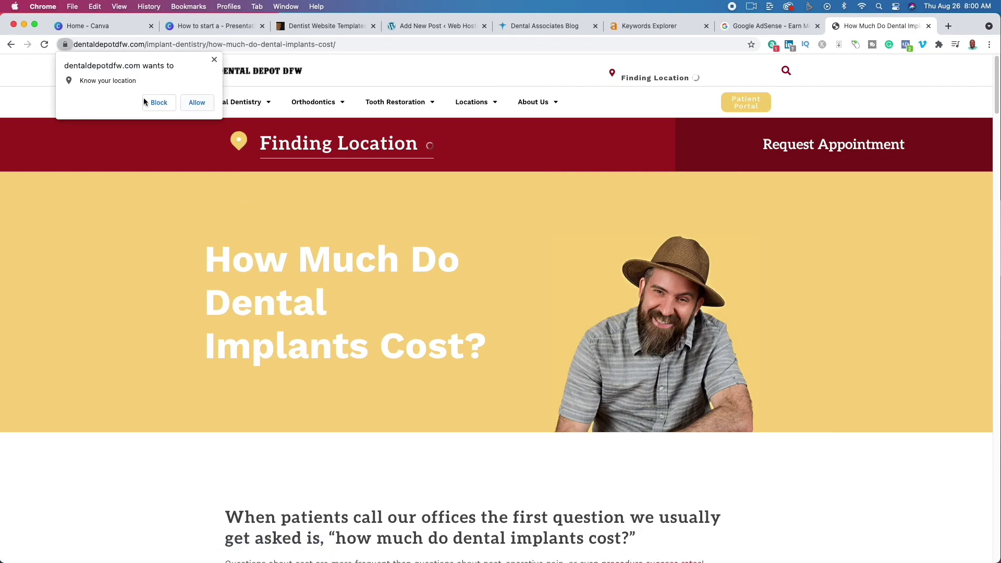
left_click(155, 101)
Count the words of the Dental Depot article from its title through the closing consultation request, and skim its opening sections.
left_click_drag(210, 253, 507, 353)
scroll(490, 345, "down", 20)
scroll(498, 350, "down", 20)
scroll(503, 353, "down", 8)
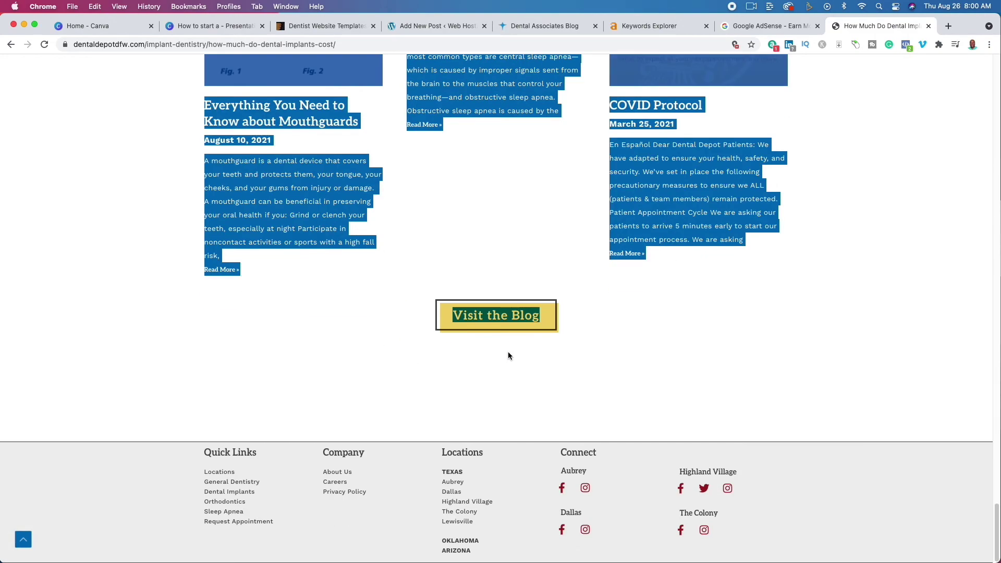
left_click_drag(762, 339, 782, 266)
scroll(800, 317, "up", 8)
scroll(750, 251, "up", 2)
right_click(693, 210)
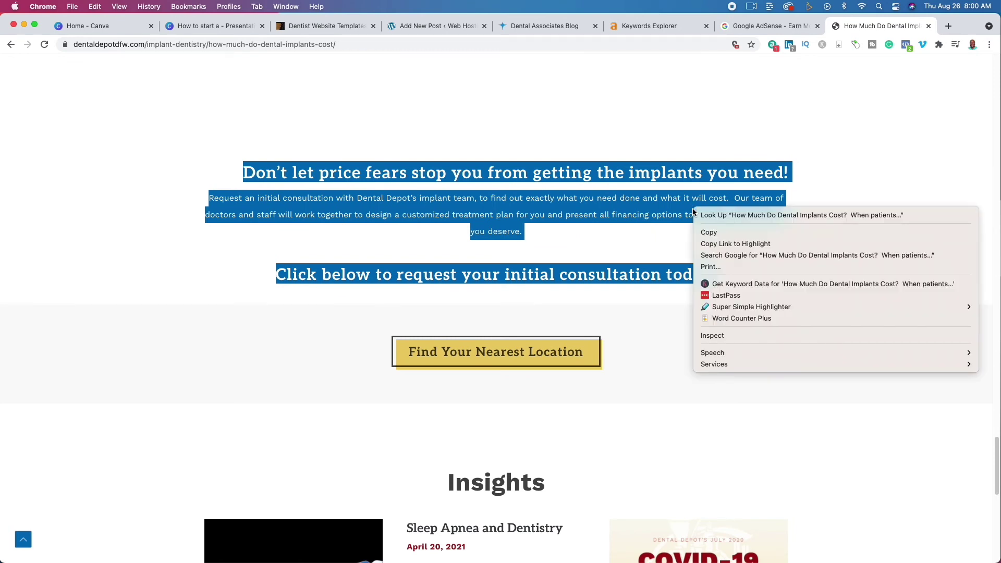
left_click(737, 319)
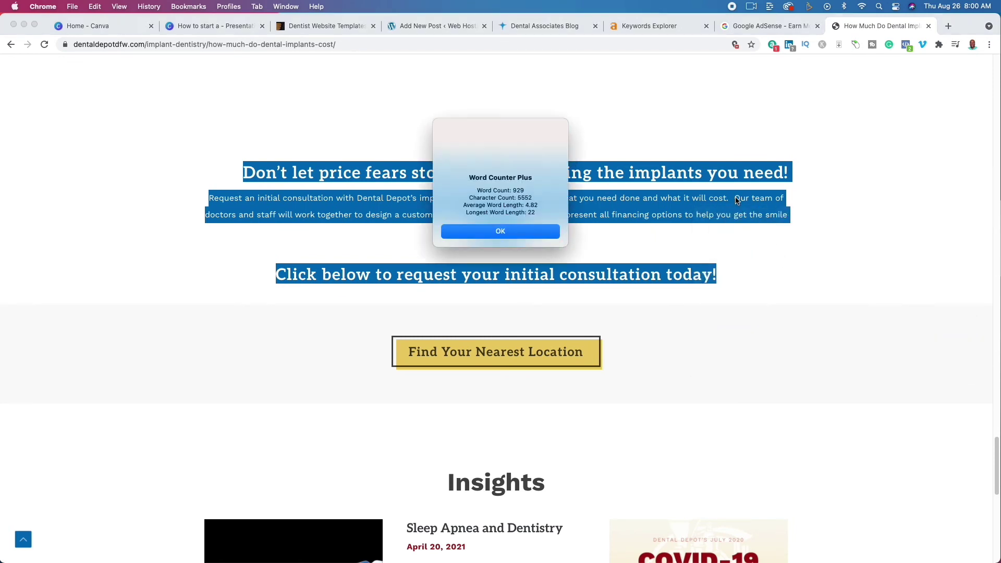
left_click(529, 232)
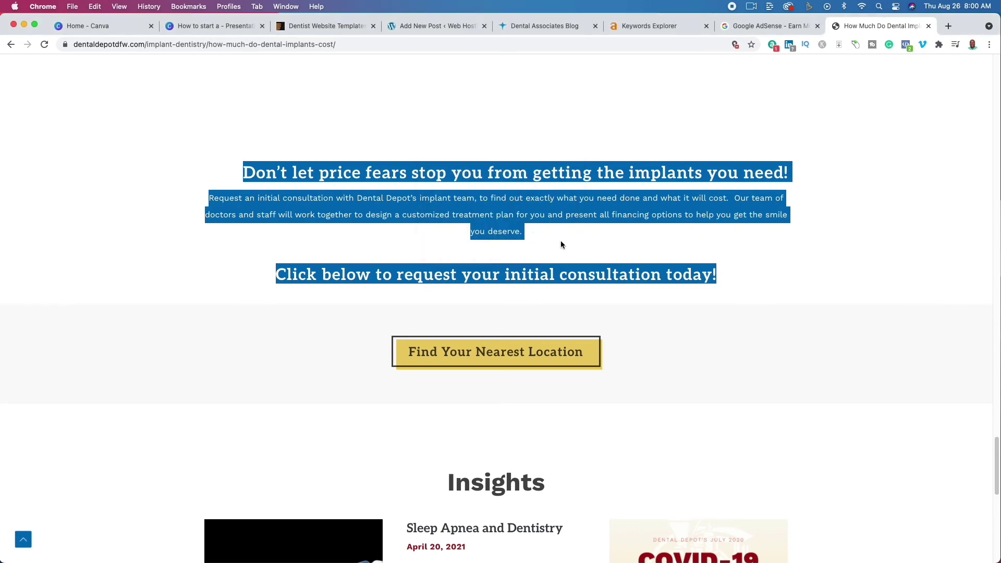
left_click(794, 283)
scroll(794, 282, "up", 20)
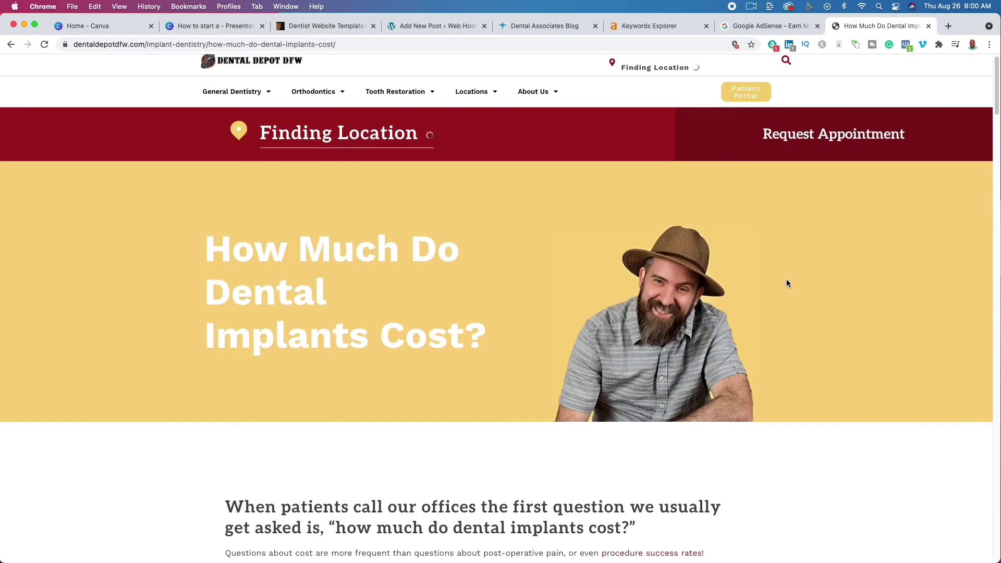
scroll(678, 280, "down", 3)
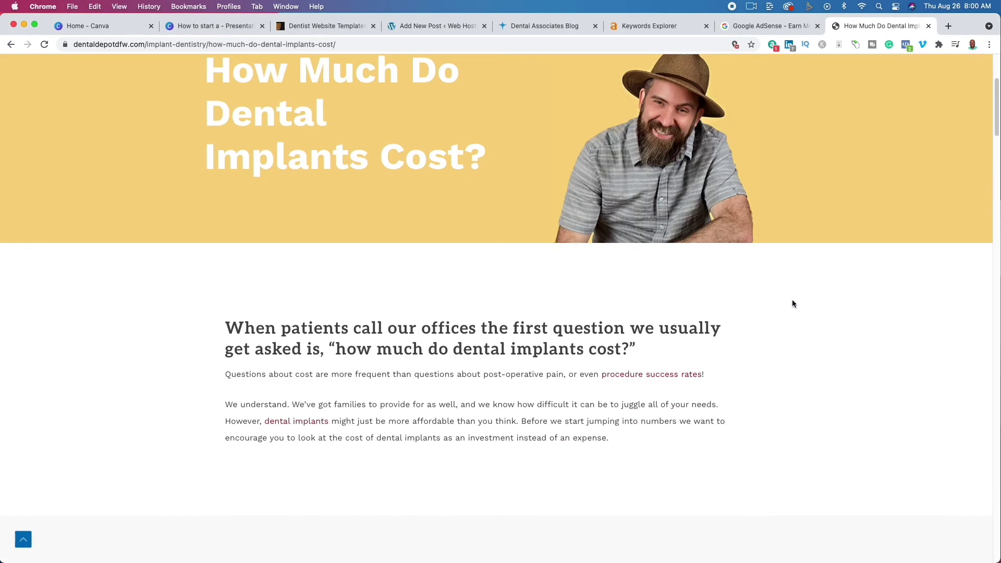
scroll(593, 318, "down", 8)
scroll(594, 319, "up", 11)
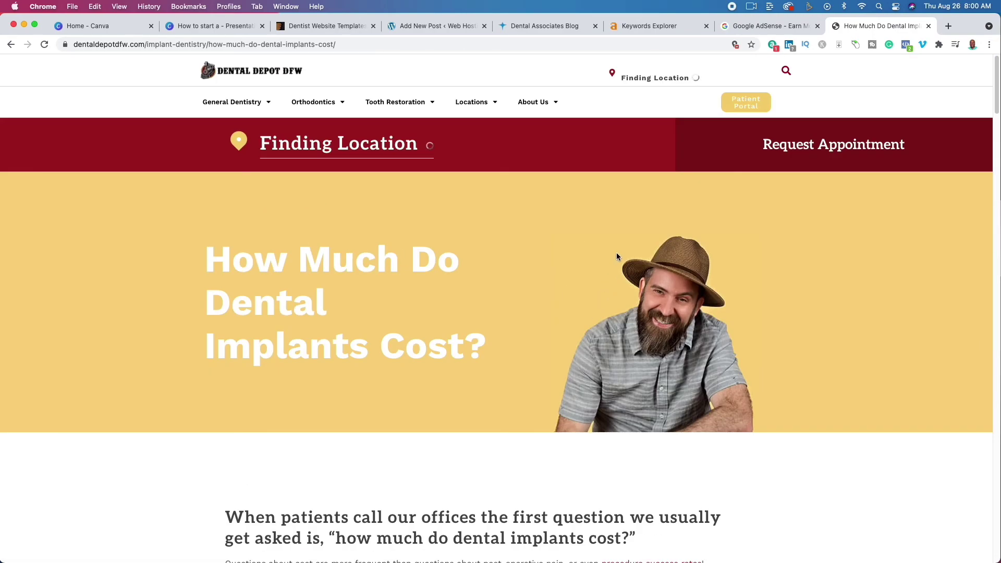
Revisit the WordPress draft, and switch to the Canva presentation to show slide 4 with steps 9 to 12.
left_click(427, 24)
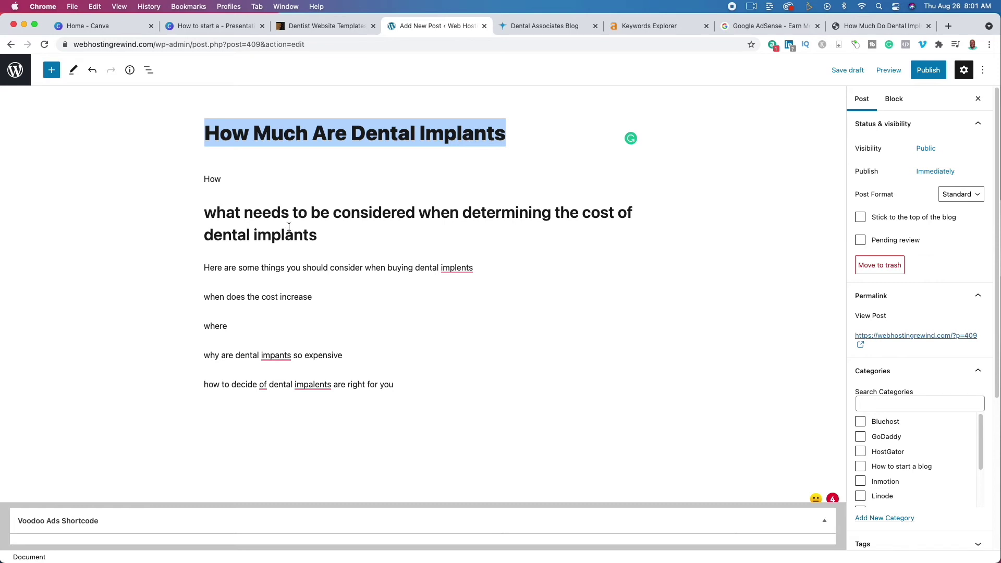
mouse_move(349, 190)
left_click(225, 26)
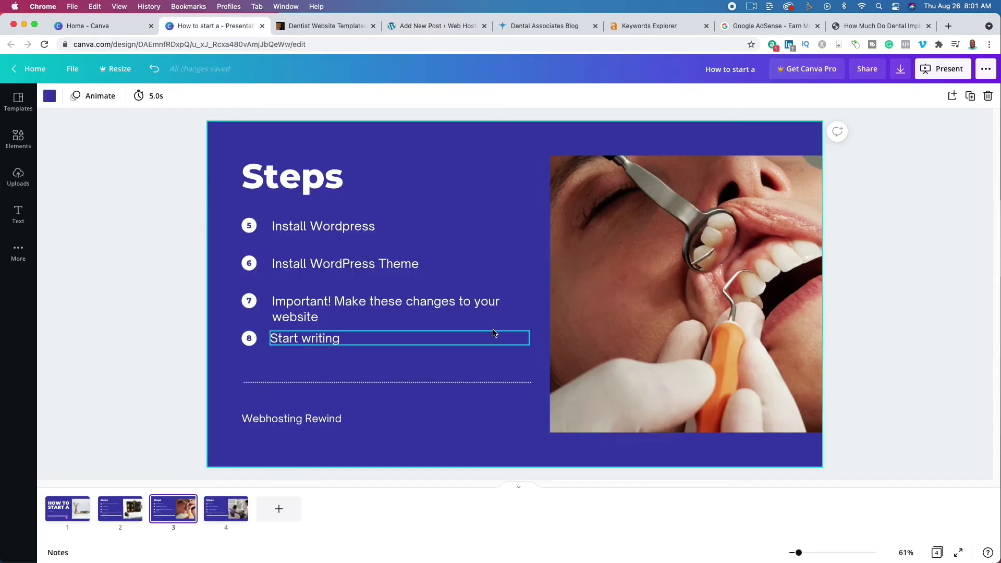
left_click(212, 516)
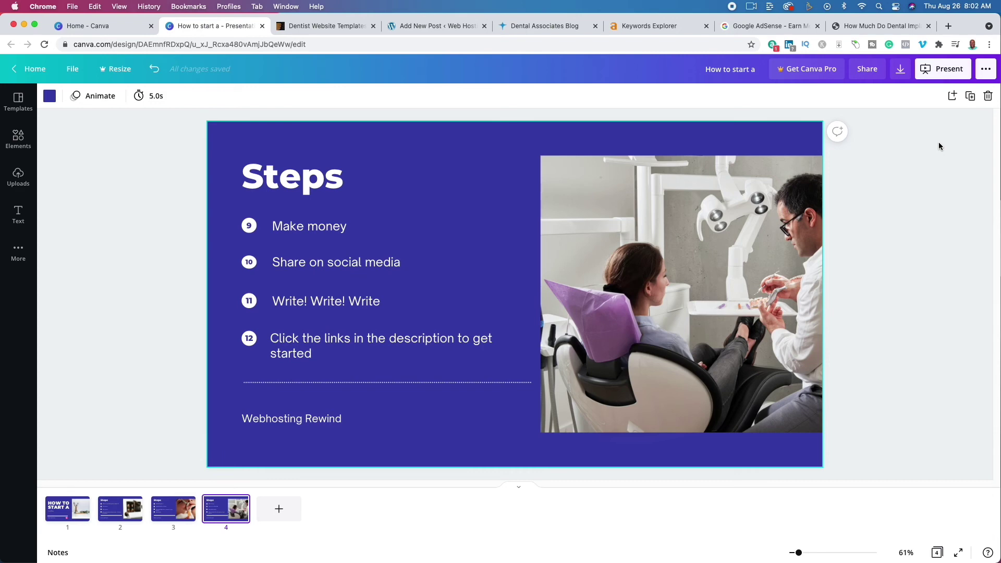
Load cnn.com in the browser tab that holds the Dental Depot article.
left_click(899, 27)
left_click(527, 45)
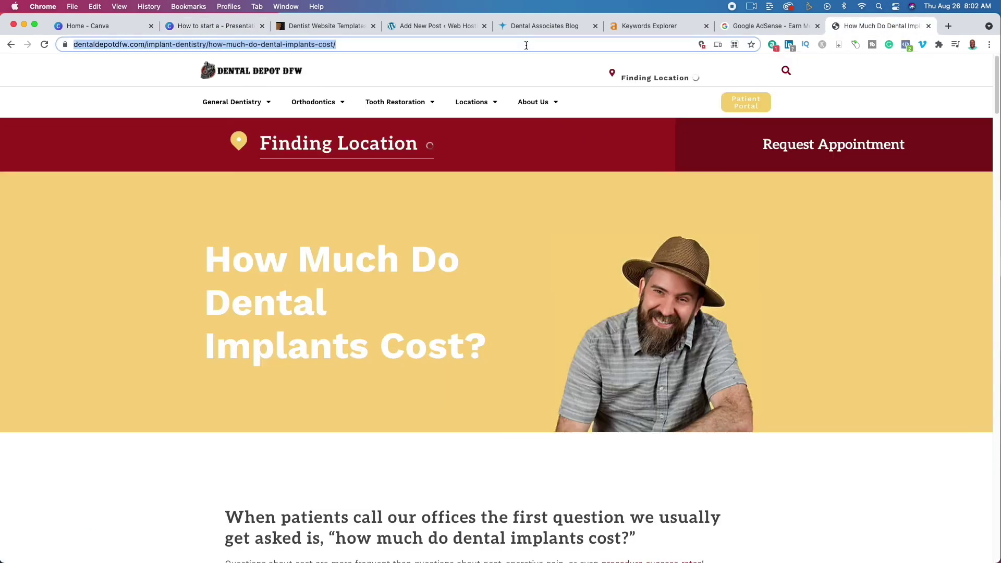
type("cnn.com")
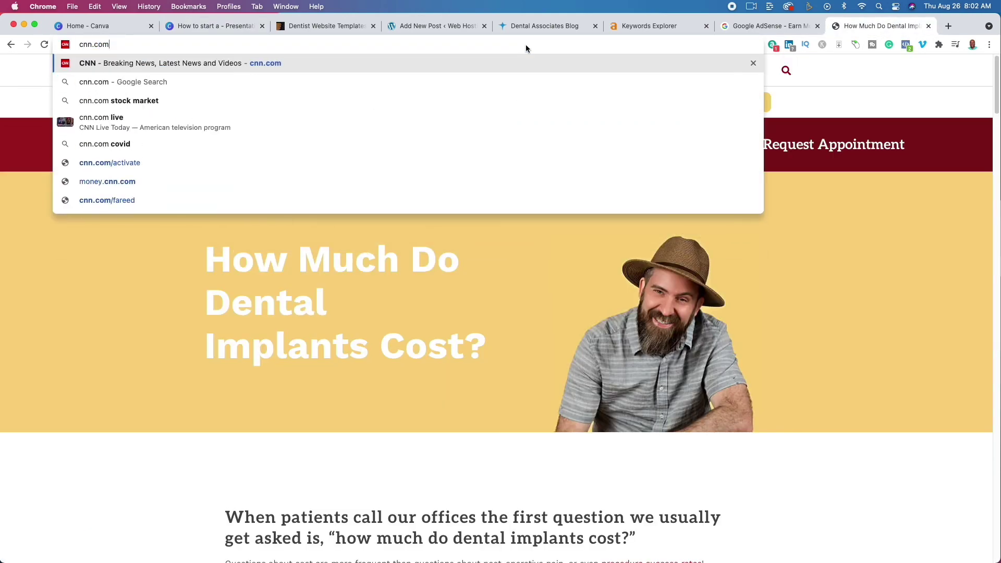
key("Return")
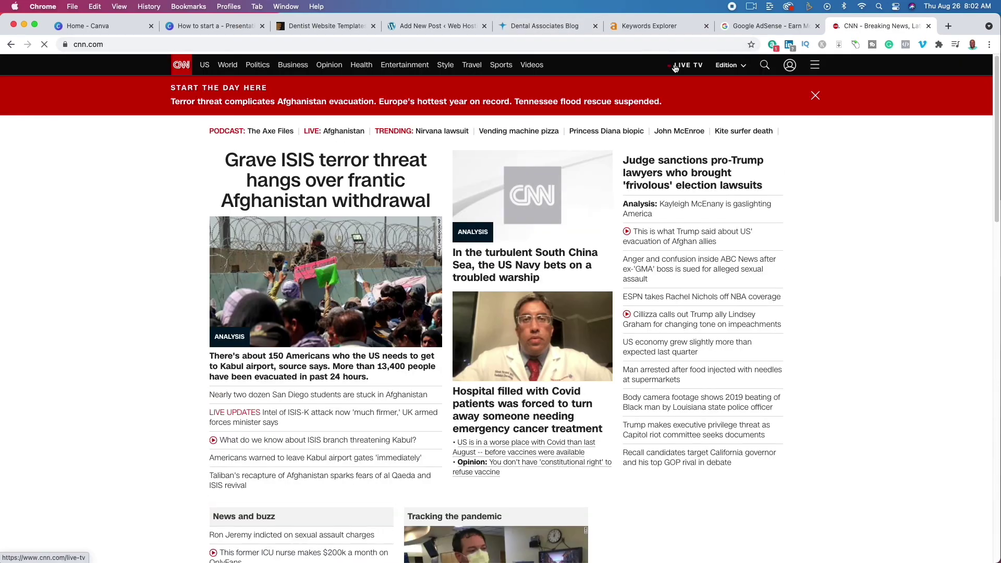
Examine the display ads and paid partner content placed throughout the CNN home page, including the banner above the site header.
scroll(387, 338, "down", 10)
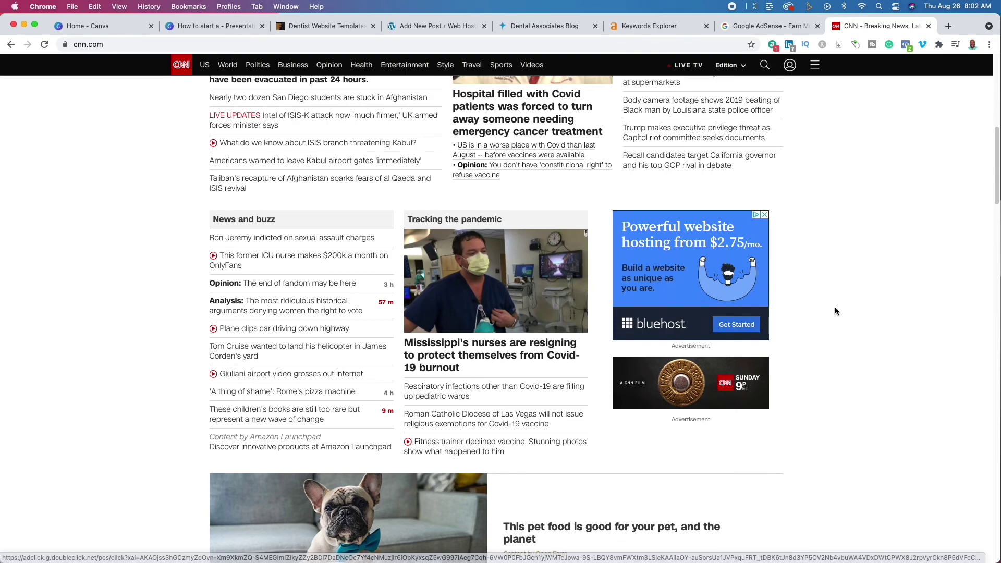
scroll(122, 352, "down", 5)
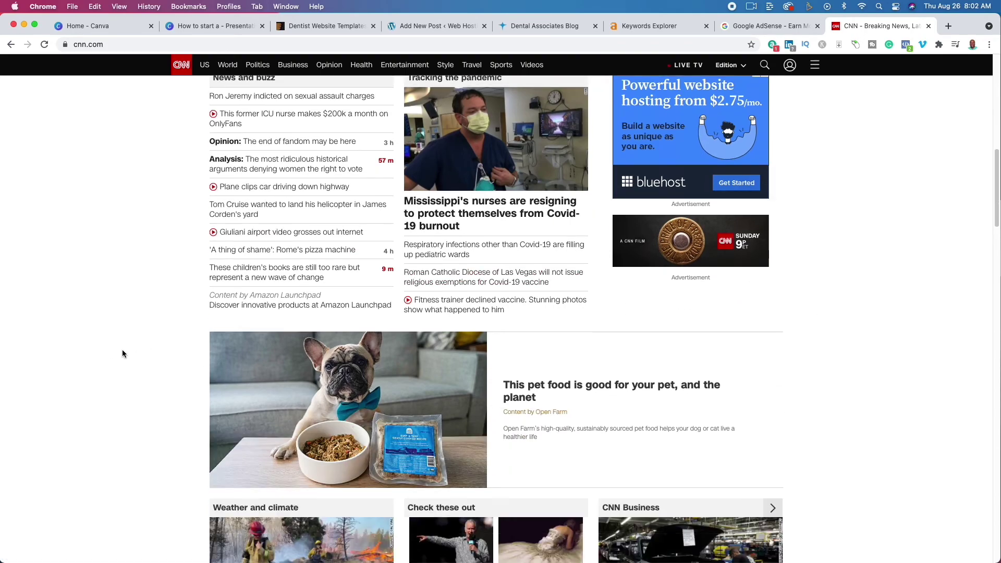
scroll(122, 354, "up", 5)
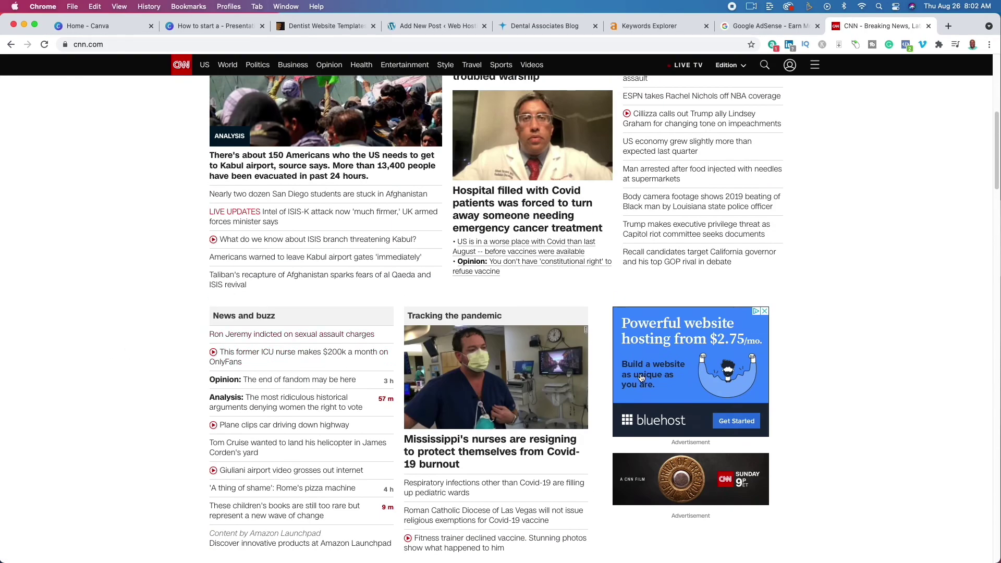
scroll(154, 366, "down", 5)
scroll(154, 366, "down", 15)
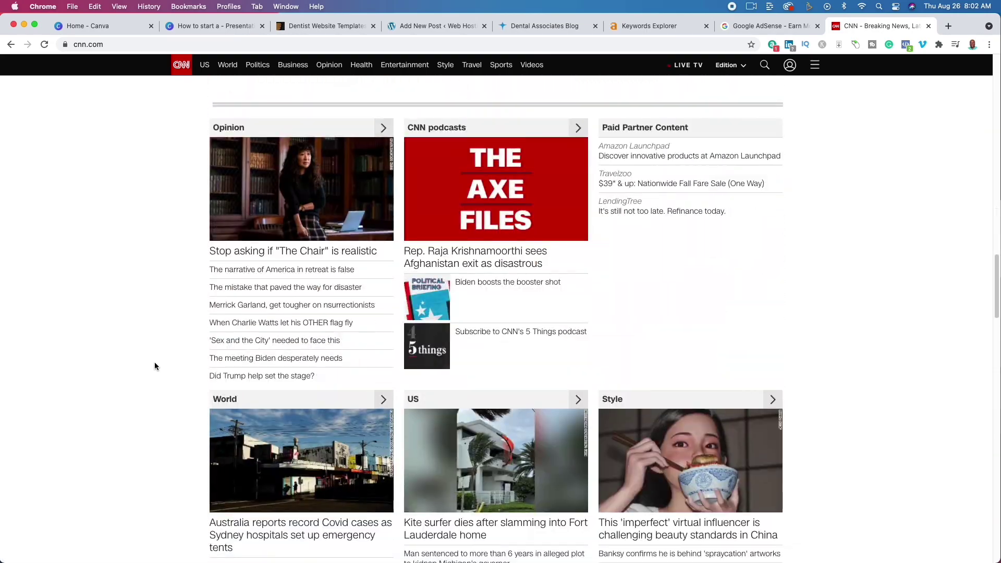
scroll(154, 366, "up", 1)
scroll(154, 367, "down", 20)
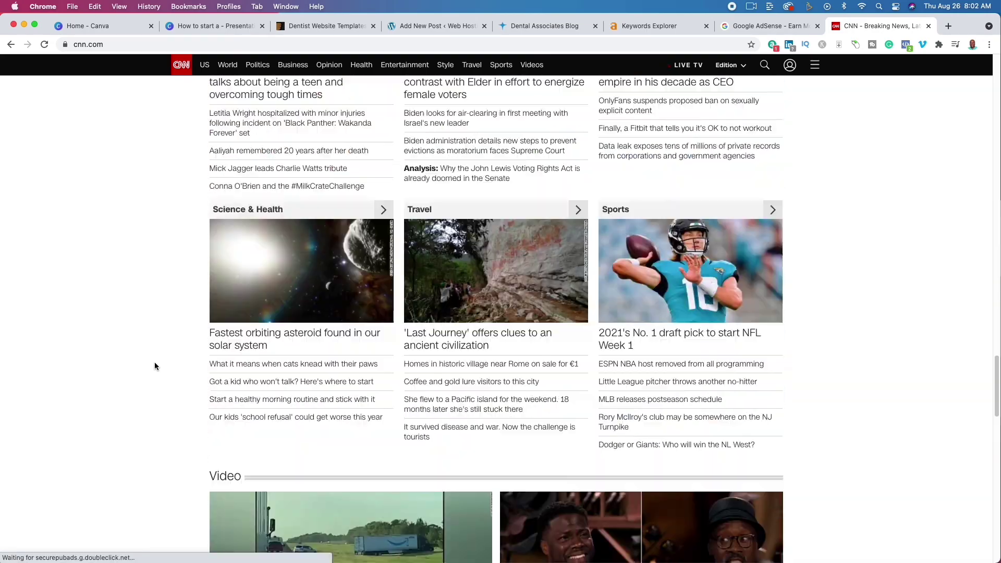
scroll(154, 366, "down", 16)
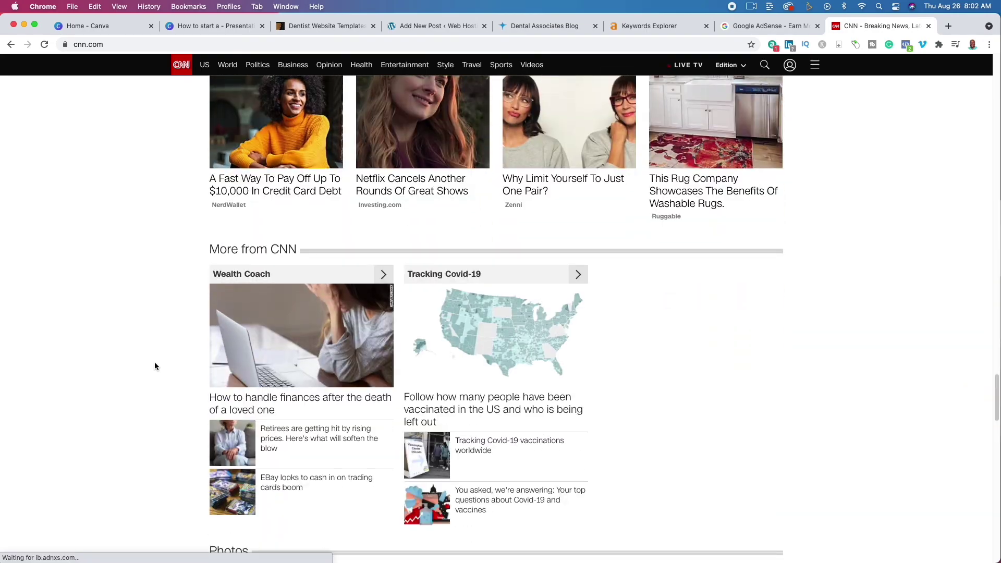
scroll(154, 366, "up", 6)
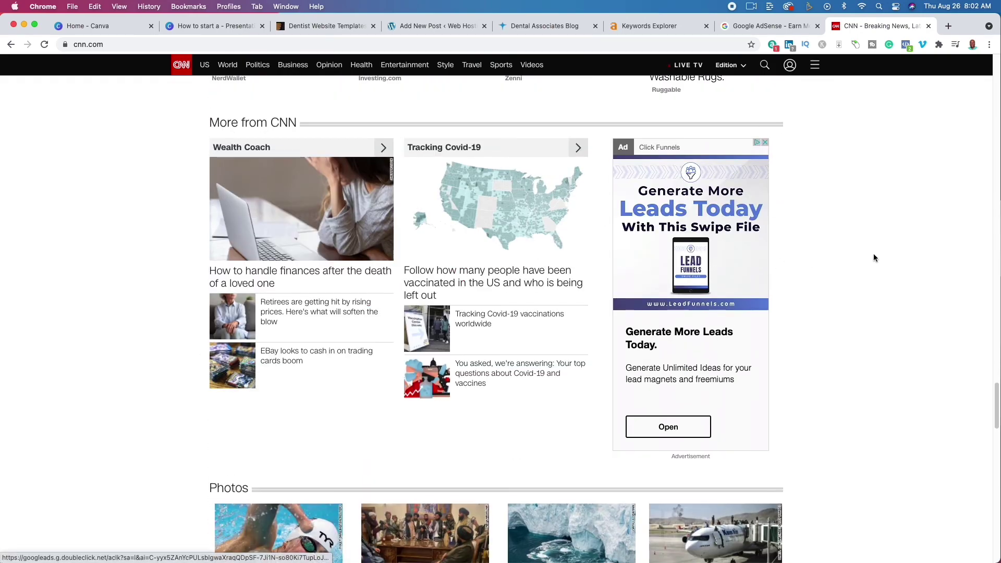
scroll(806, 336, "down", 8)
scroll(807, 339, "down", 5)
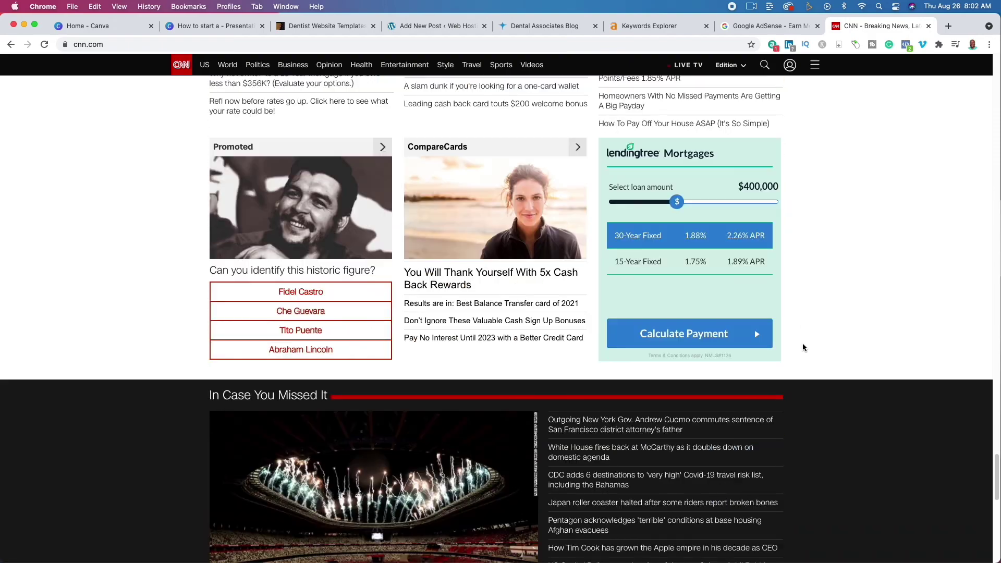
scroll(807, 347, "up", 20)
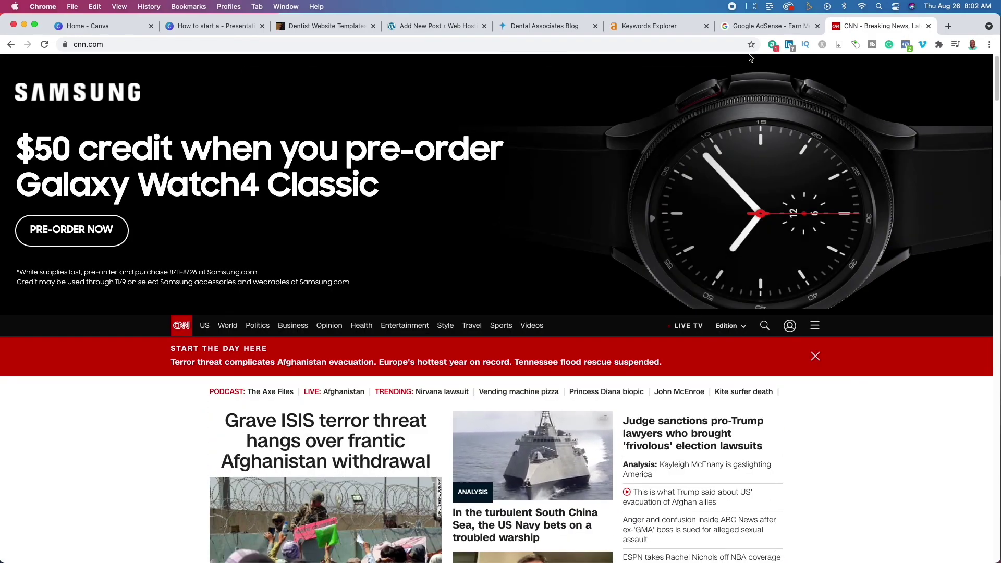
Revisit the Google AdSense home page, and switch to the Dental Associates blog to skim its home page.
left_click(741, 27)
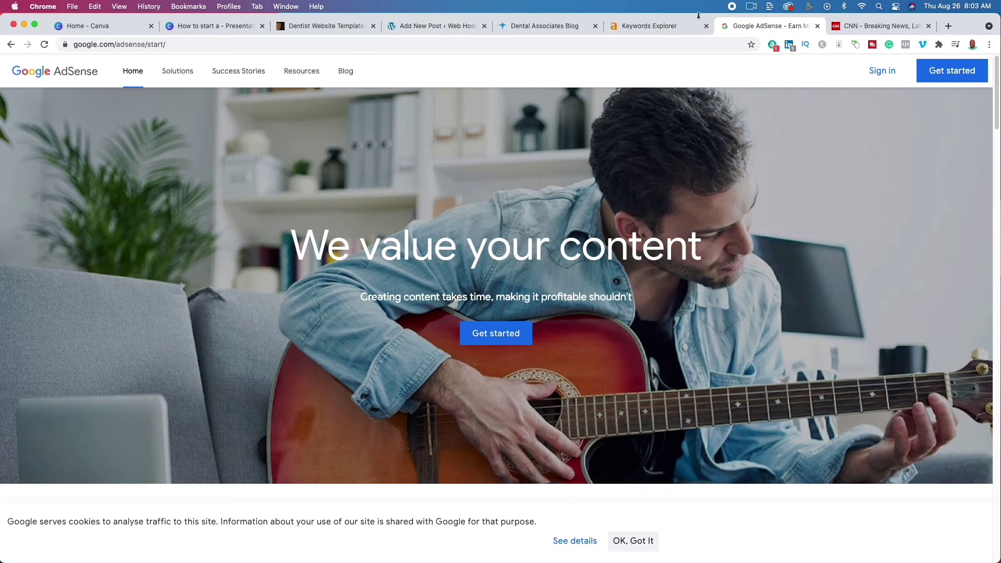
left_click(540, 28)
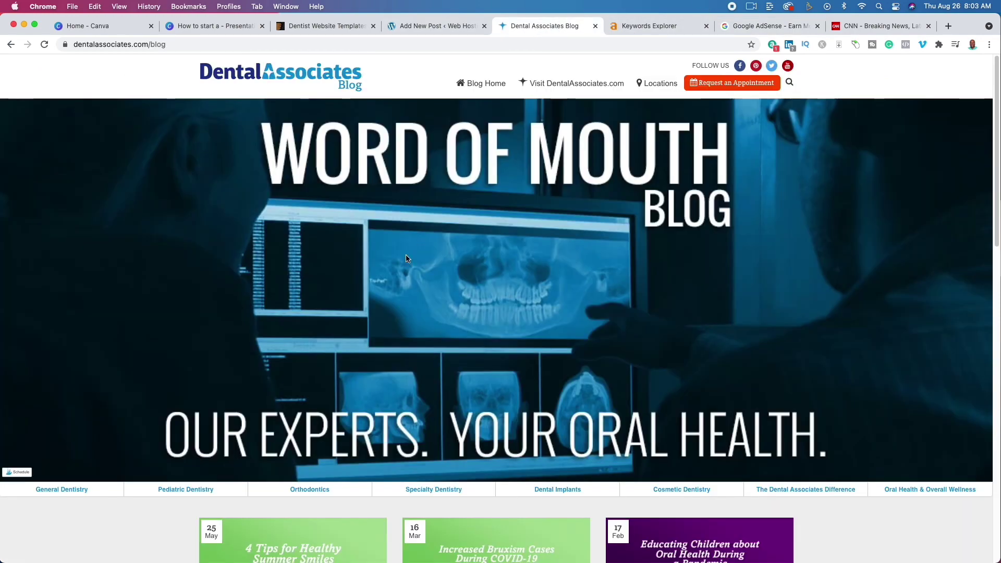
scroll(439, 282, "down", 10)
scroll(439, 281, "up", 10)
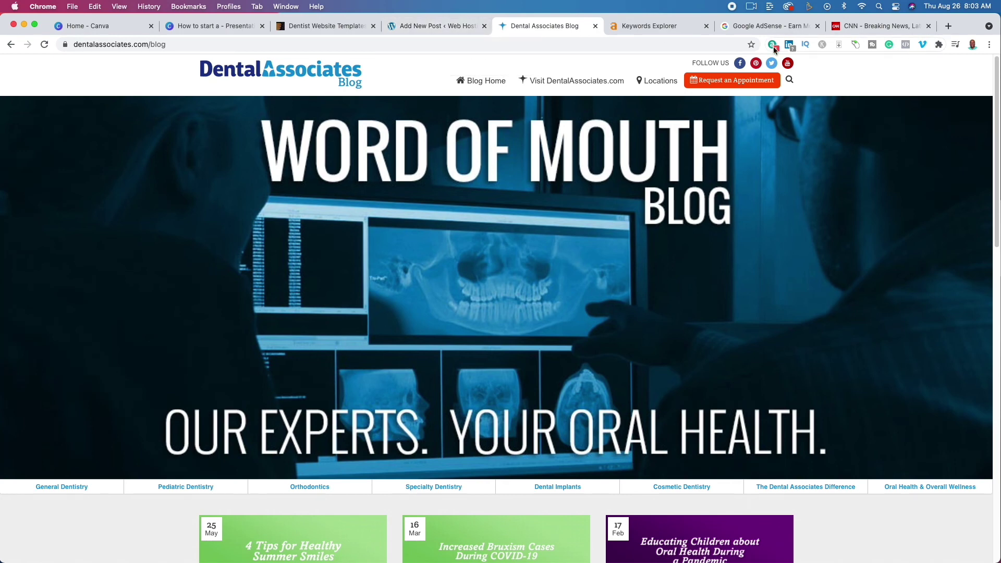
Load amazon.com in the browser tab that holds the Dental Associates blog.
left_click(582, 44)
type("am")
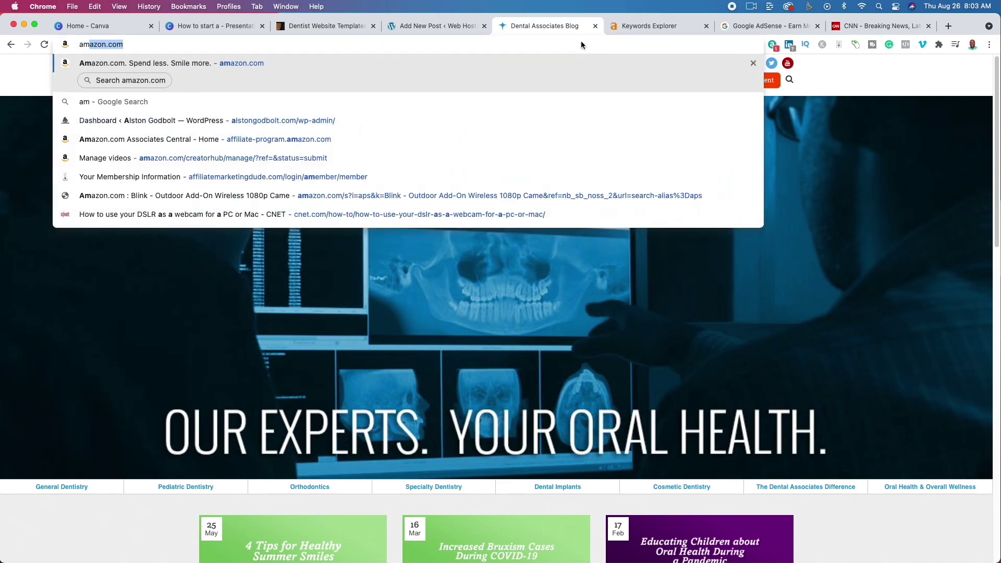
key("Return")
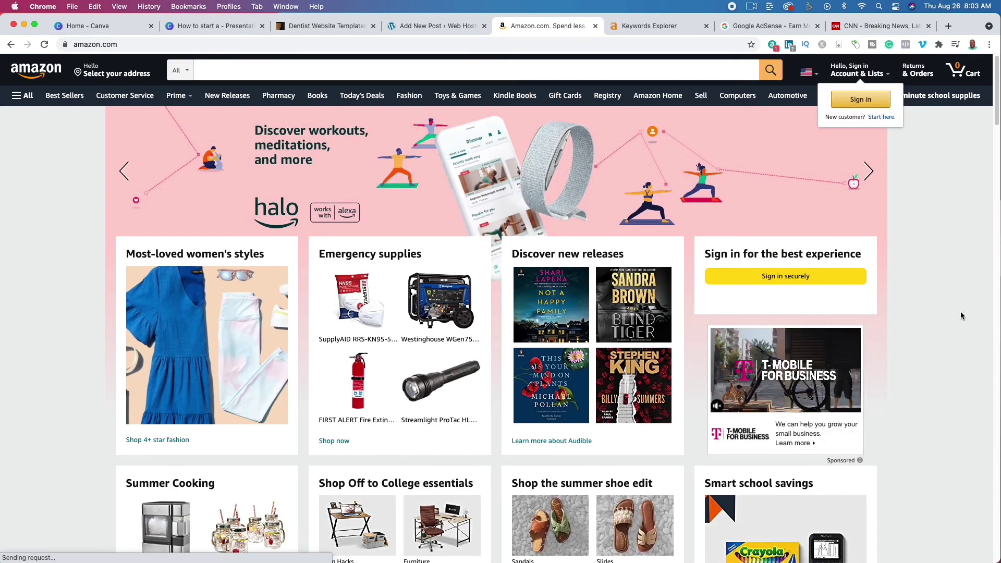
Search Amazon for "toothbrush for braces" and browse the product listings in the results.
left_click(319, 78)
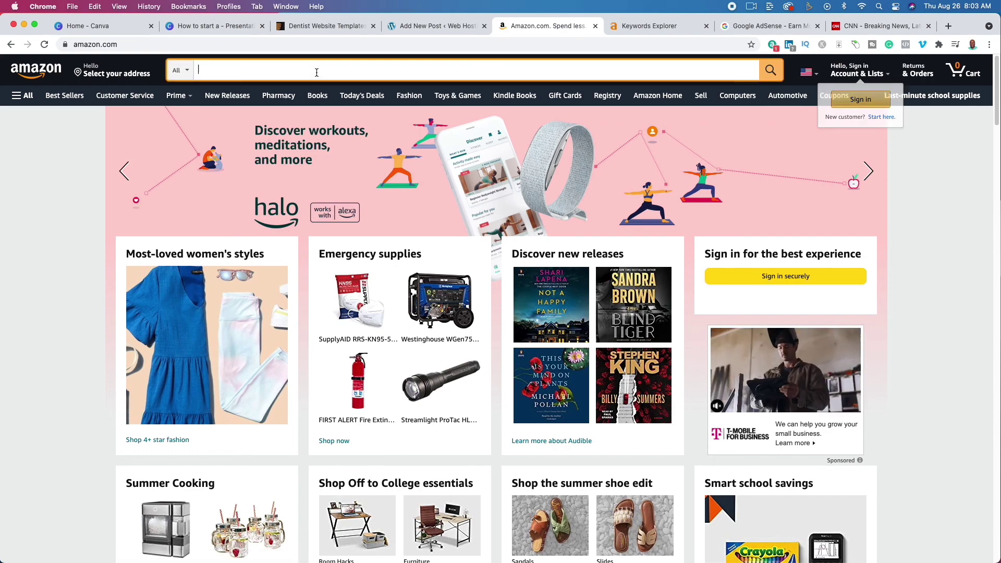
type("tooth")
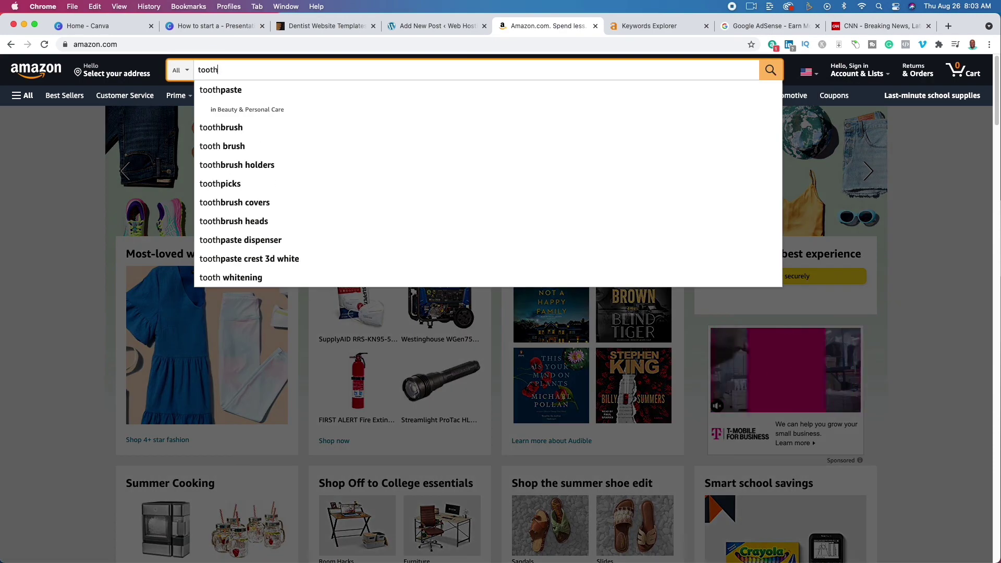
type("brush f")
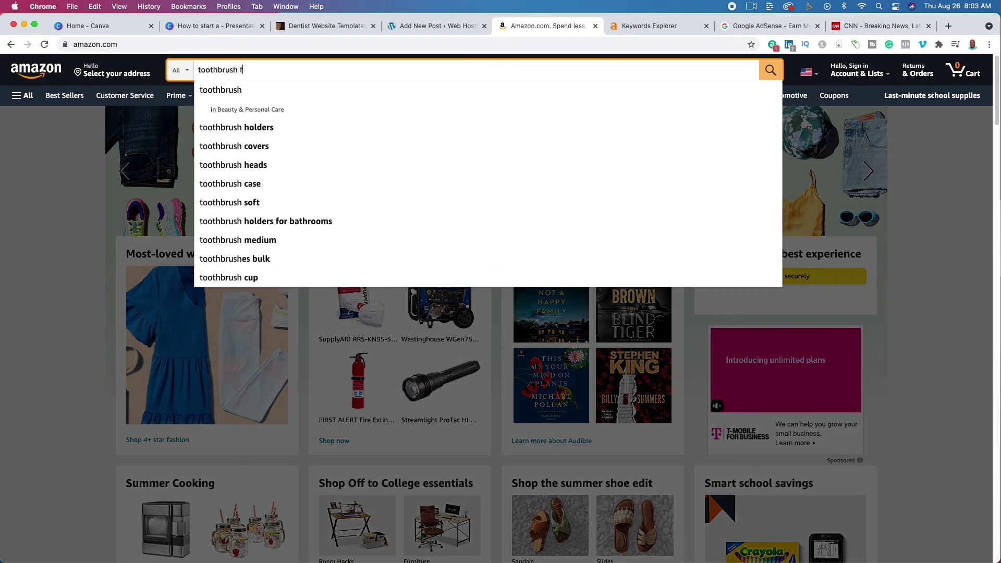
type("or braces")
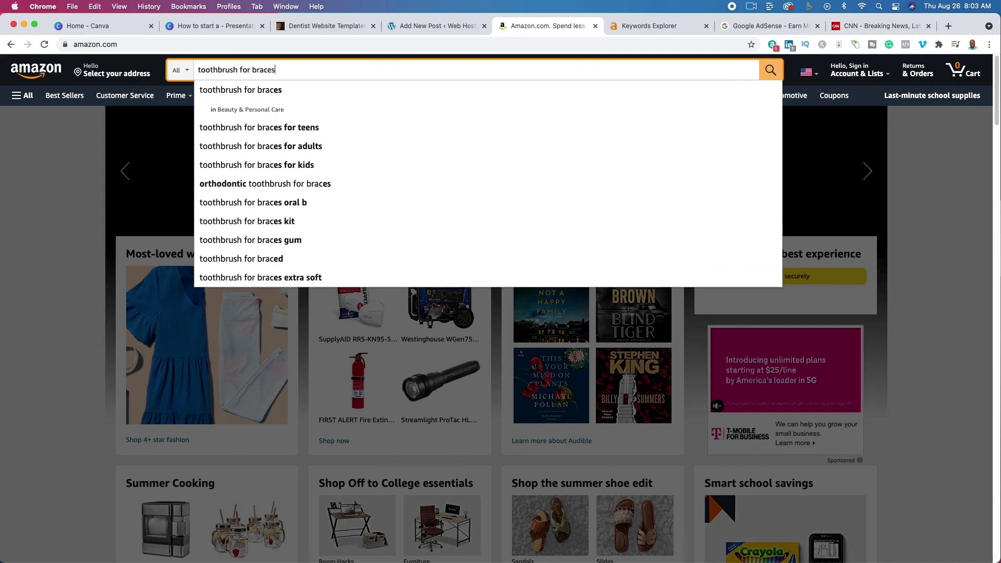
key("Return")
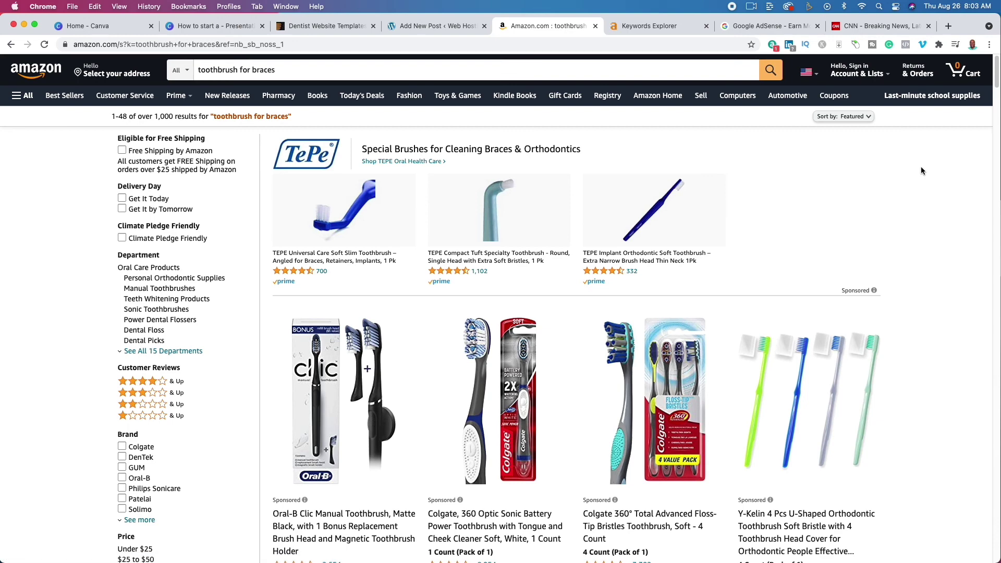
scroll(837, 311, "down", 3)
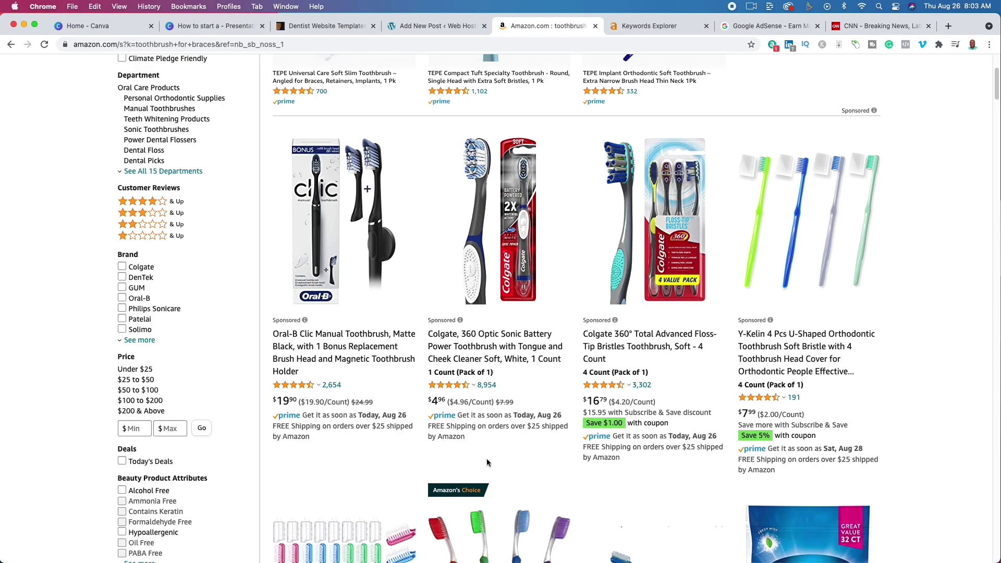
scroll(487, 459, "down", 6)
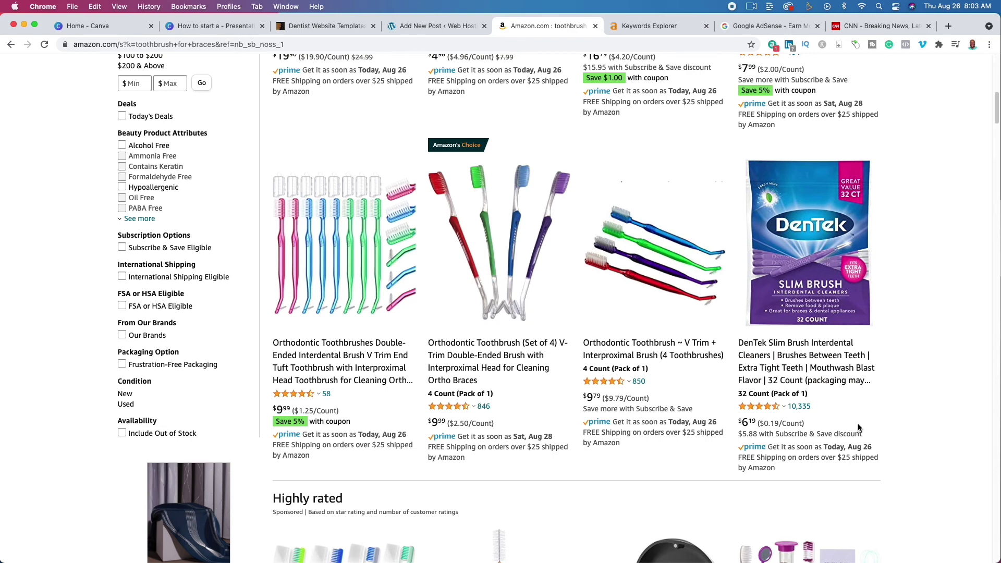
scroll(858, 428, "down", 15)
scroll(860, 427, "down", 5)
scroll(860, 427, "up", 20)
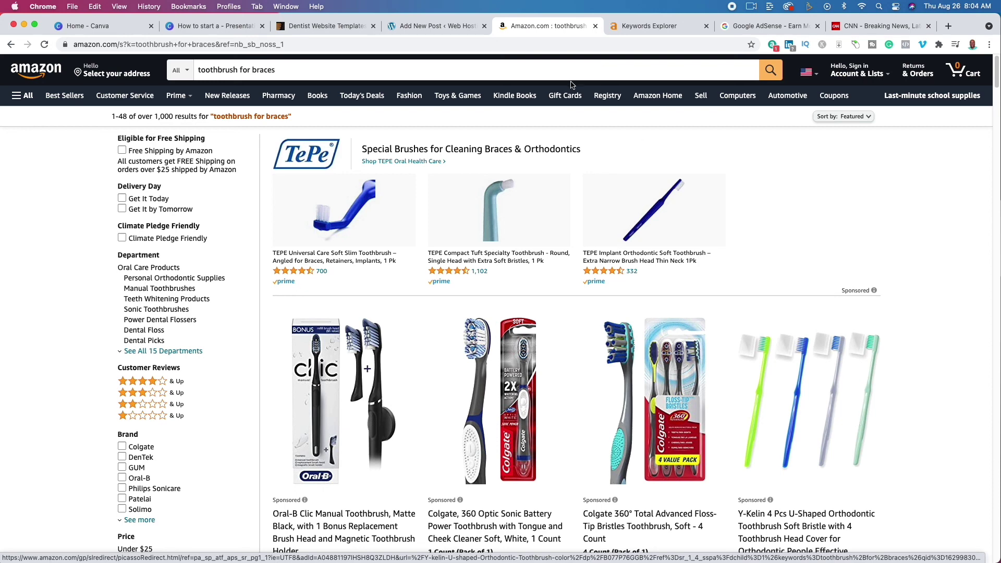
Show slide 4 of the Canva presentation, and switch to Ahrefs to review the question keywords for dental implants.
left_click(206, 26)
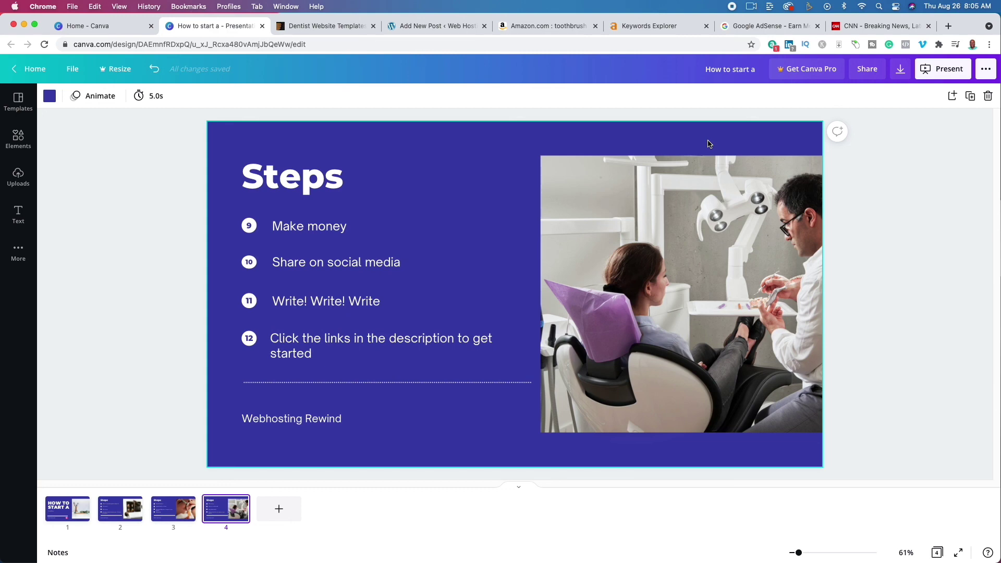
left_click(656, 25)
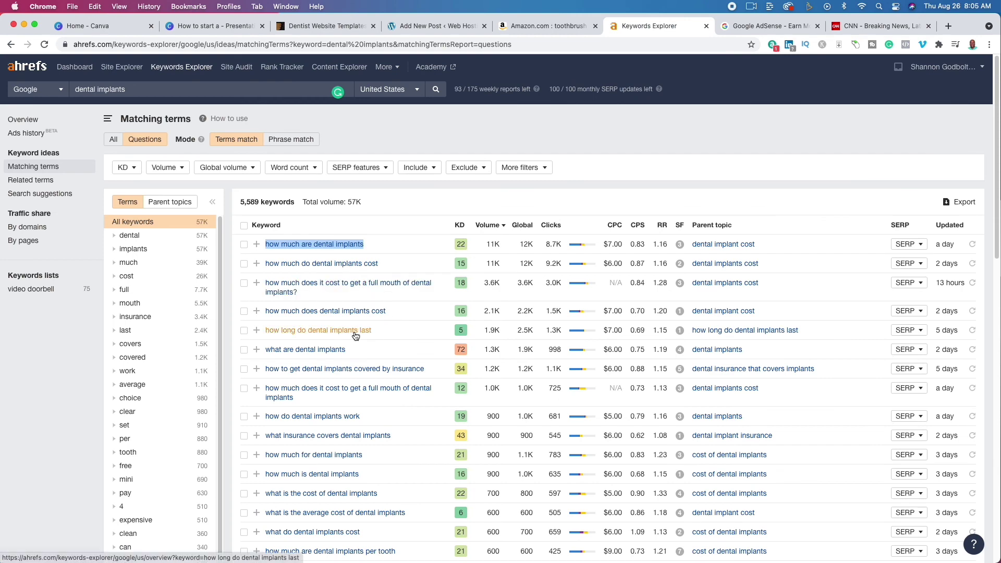
scroll(374, 315, "down", 2)
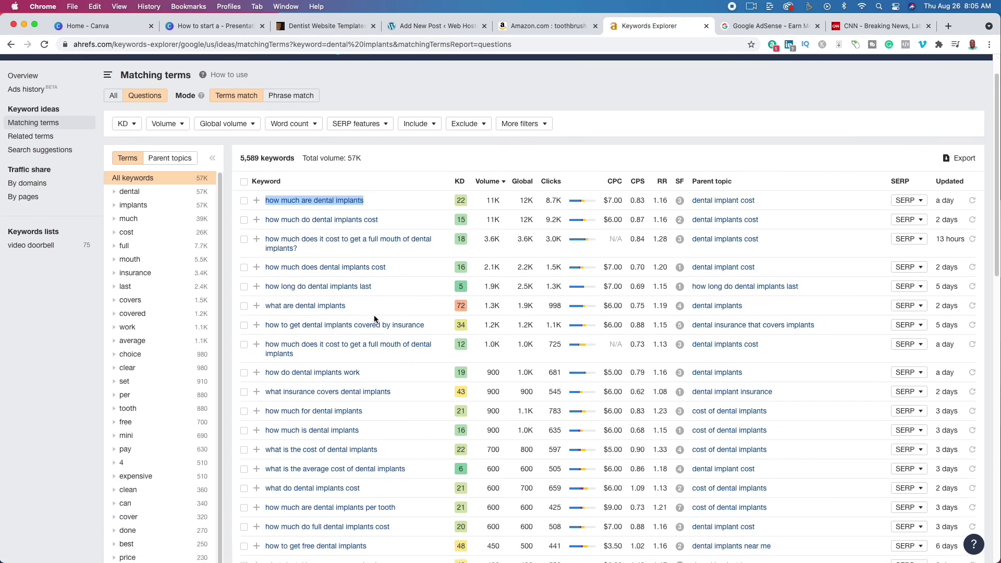
scroll(373, 319, "down", 5)
scroll(375, 316, "down", 10)
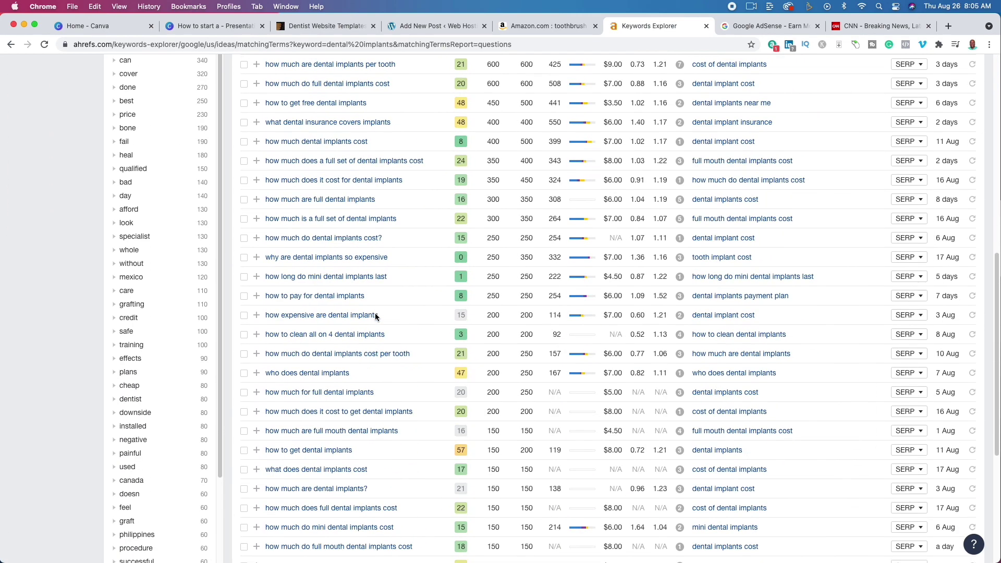
scroll(375, 316, "down", 6)
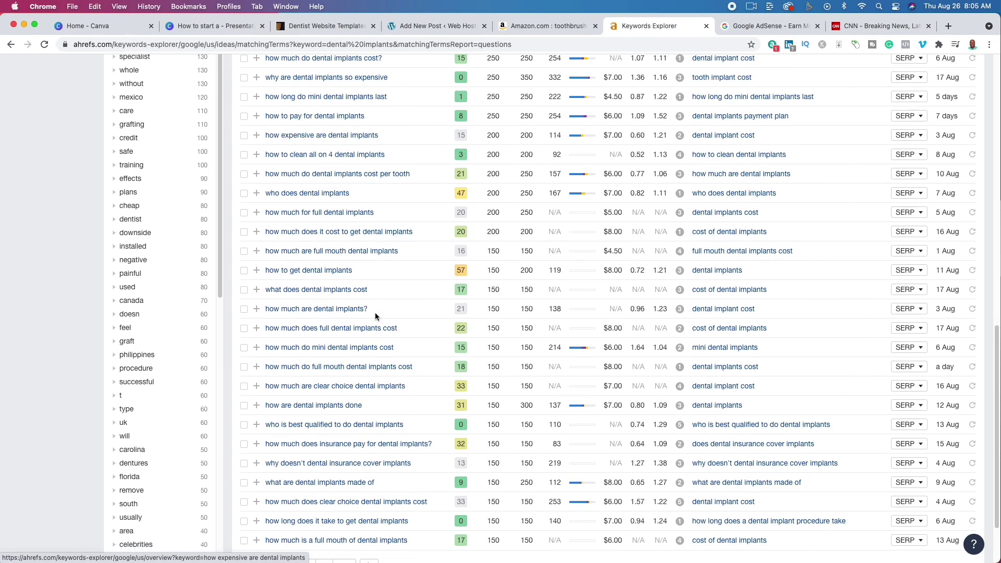
scroll(385, 313, "up", 20)
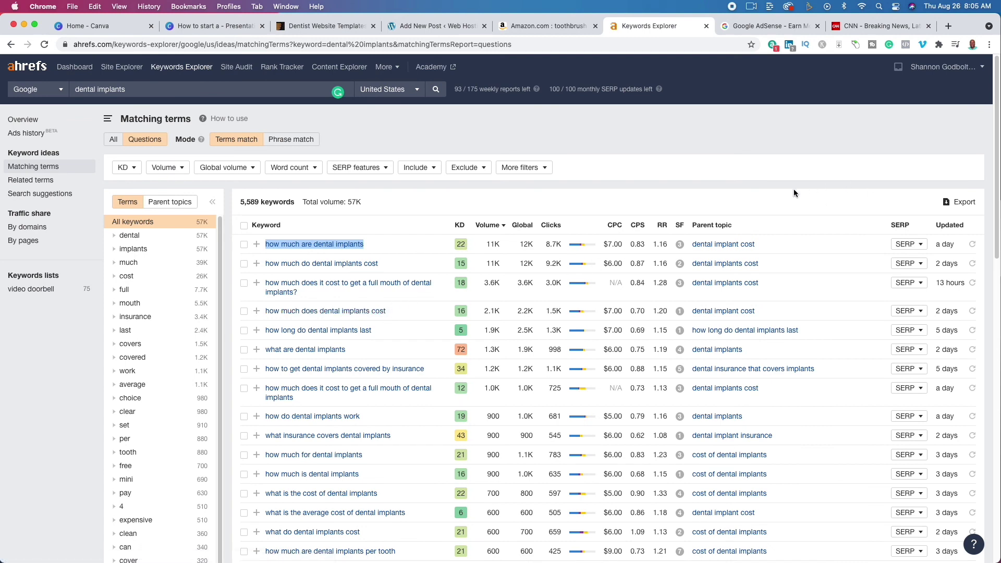
Revisit the WordPress draft about dental implant costs, and return to the closing steps slide in the Canva presentation.
left_click(426, 23)
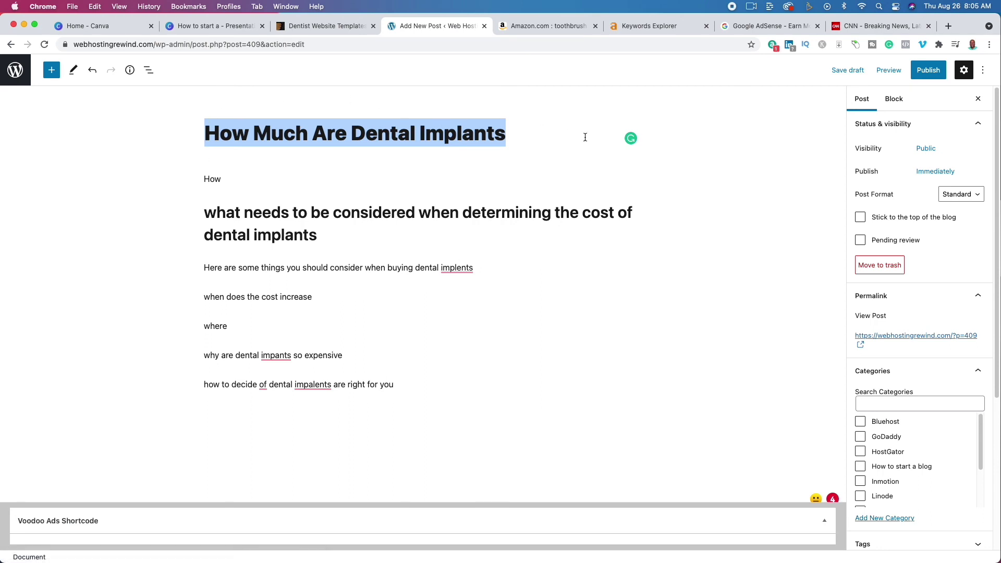
left_click(213, 26)
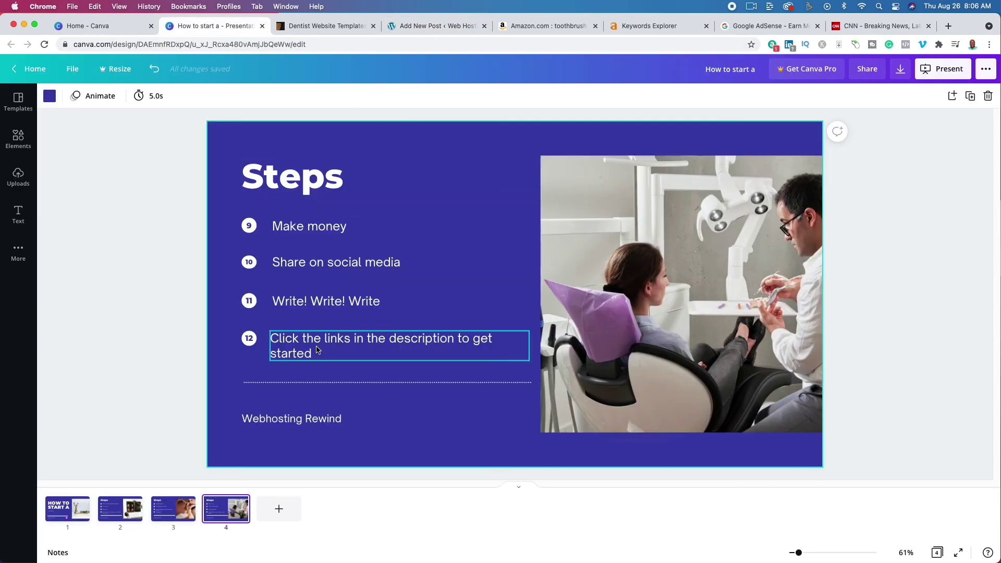